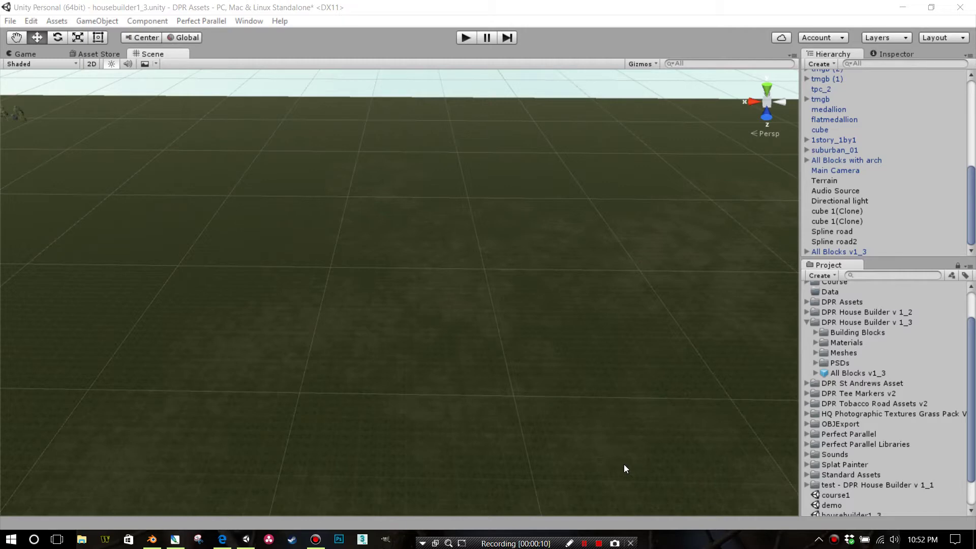
- Look through the Meshes folder inside the DPR House Builder v 1_3 package and collapse it again
left_click(828, 322)
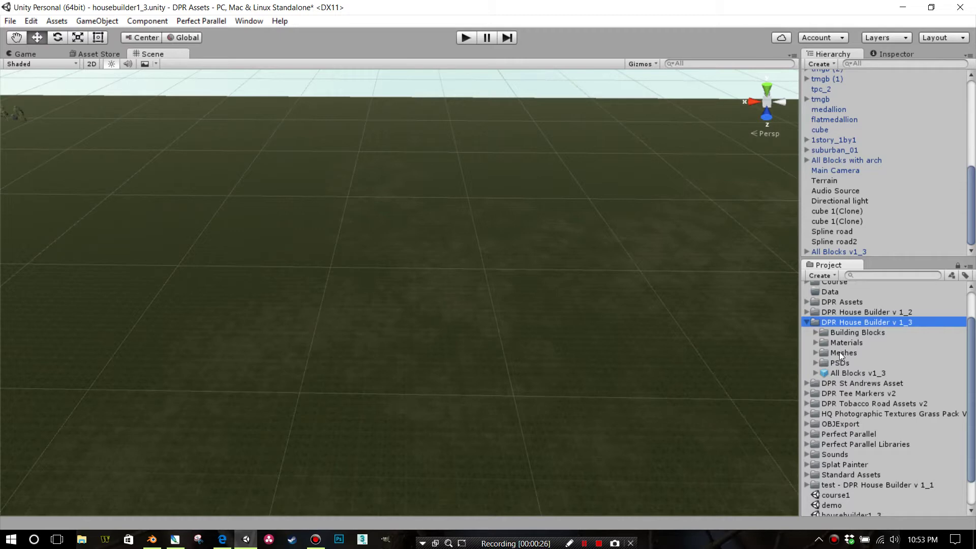
left_click(816, 353)
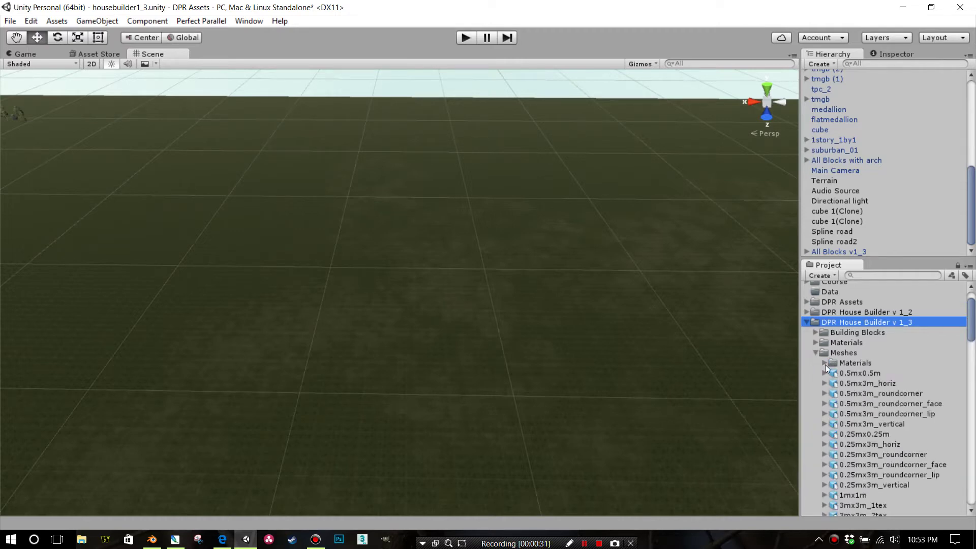
left_click(816, 353)
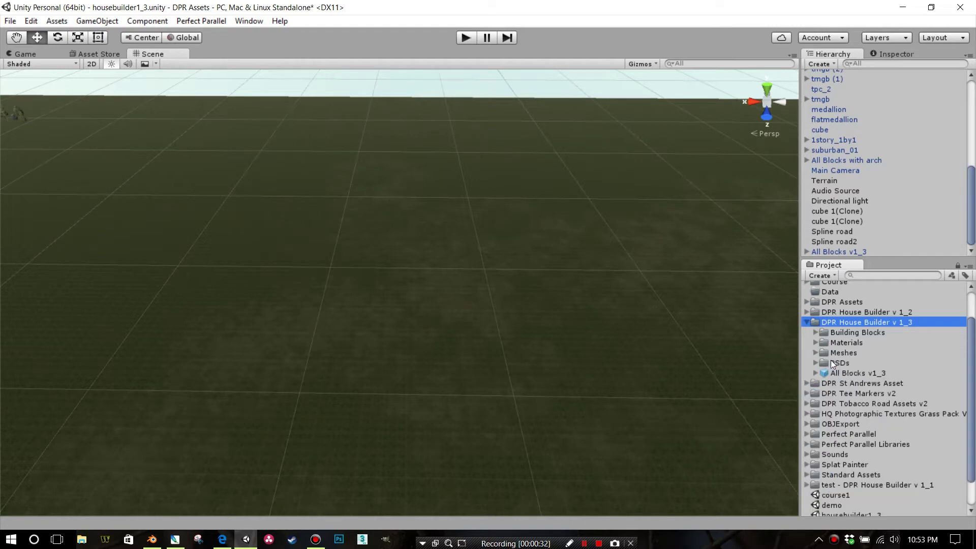
left_click(814, 353)
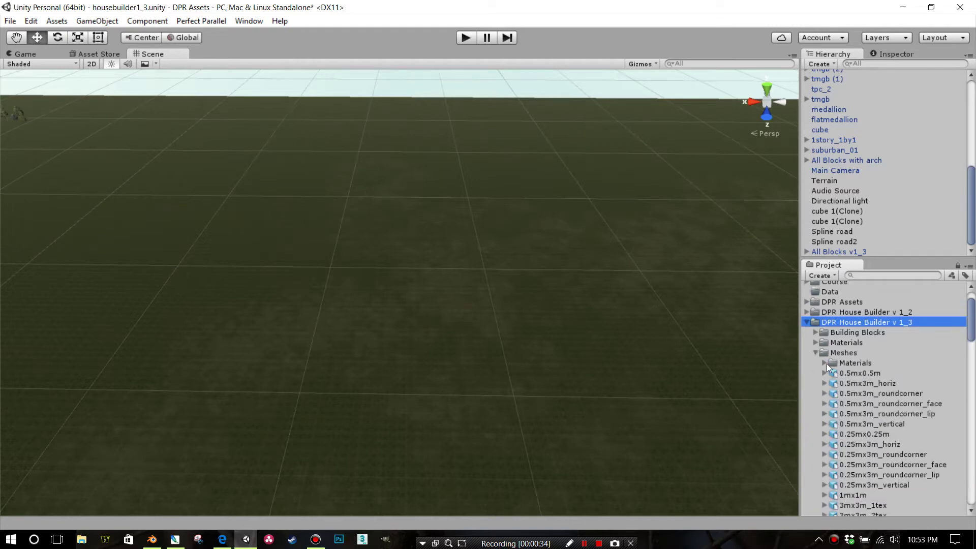
left_click(816, 352)
- Examine the Materials folder of DPR House Builder v 1_3, including Base and its Base Textures, and collapse the folders
left_click(816, 342)
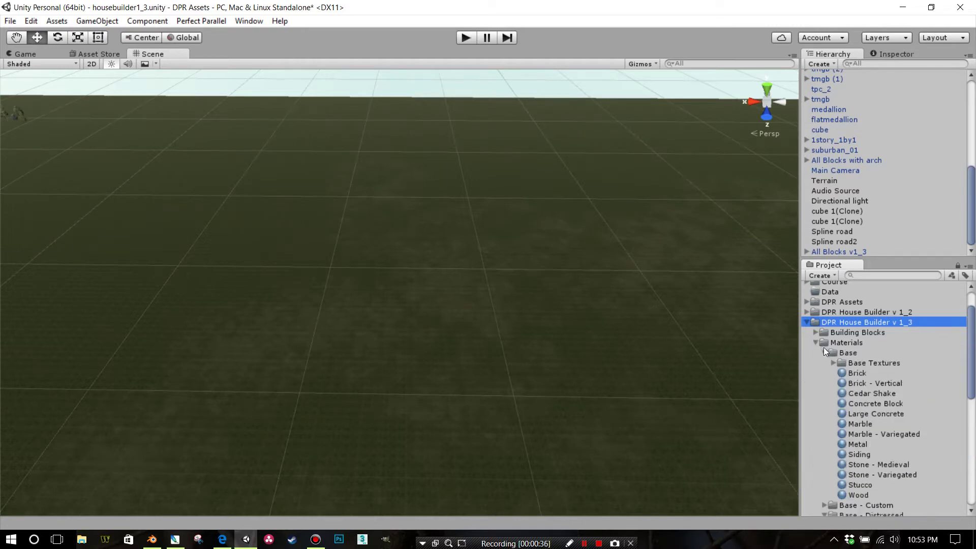
scroll(832, 394, "down", 2)
left_click(832, 325)
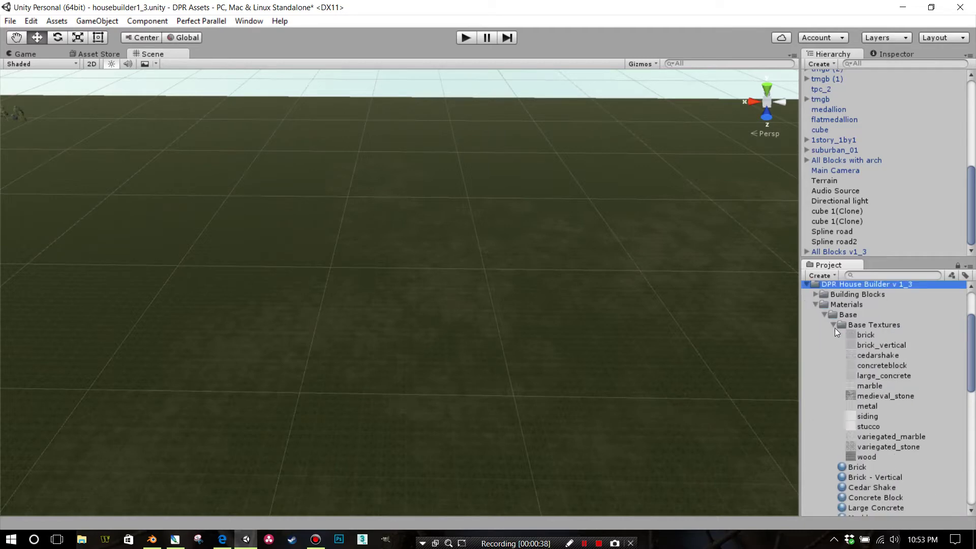
left_click(834, 325)
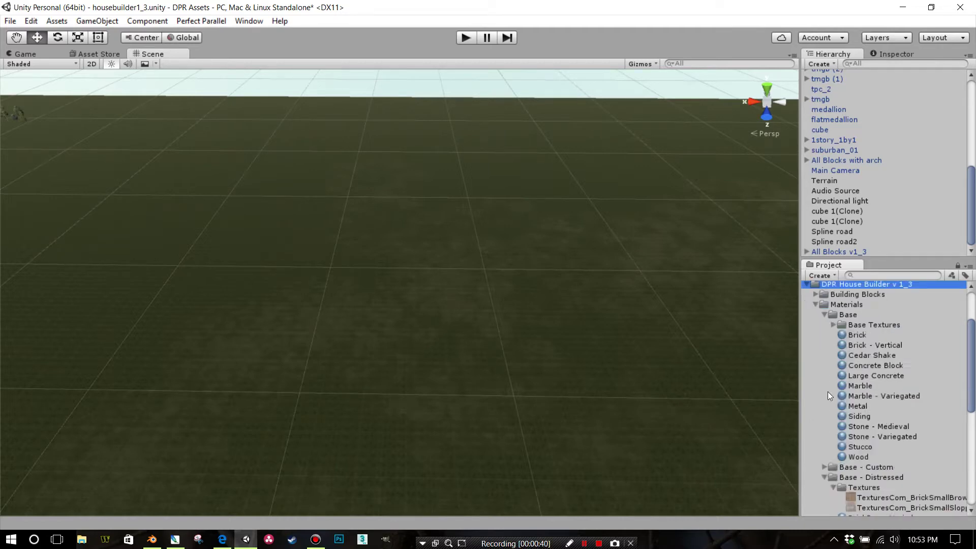
left_click(824, 476)
scroll(847, 381, "up", 2)
left_click(827, 352)
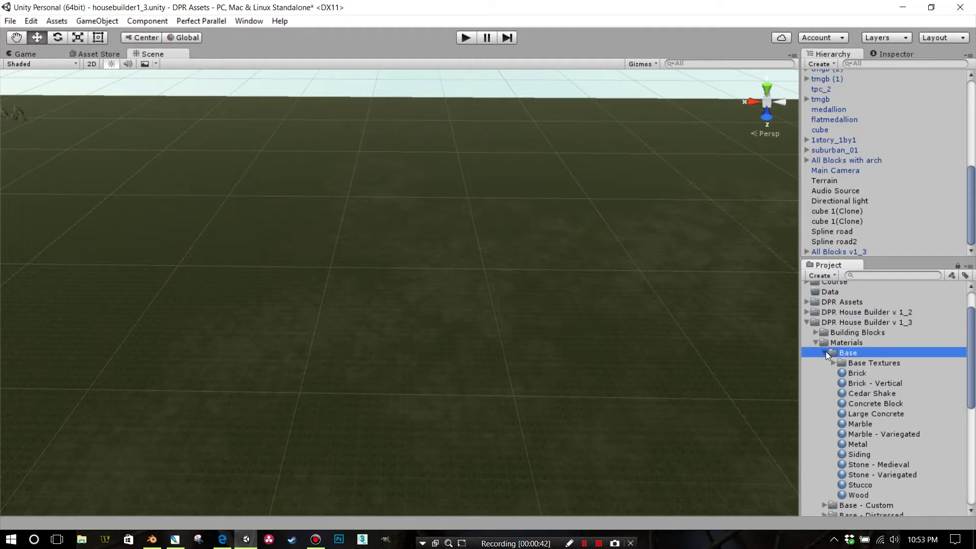
left_click(825, 352)
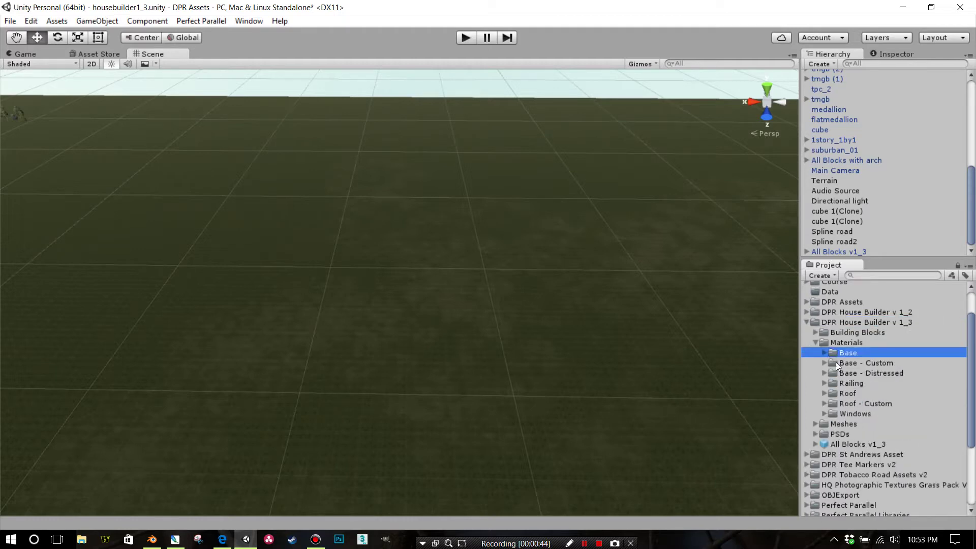
left_click(817, 342)
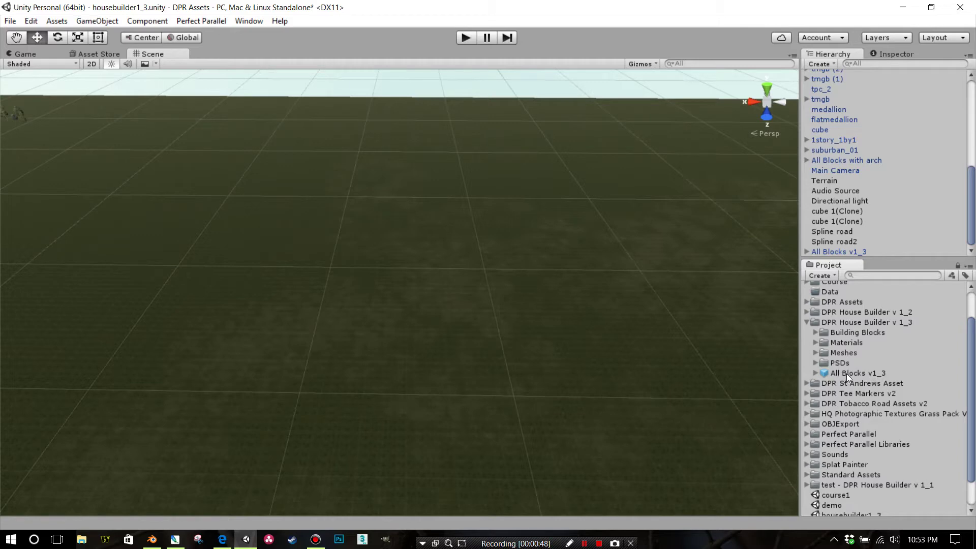
- Place the All Blocks v1_3 prefab onto the terrain in the scene
left_click_drag(847, 373, 2, 334)
right_click_drag(568, 272, 583, 299)
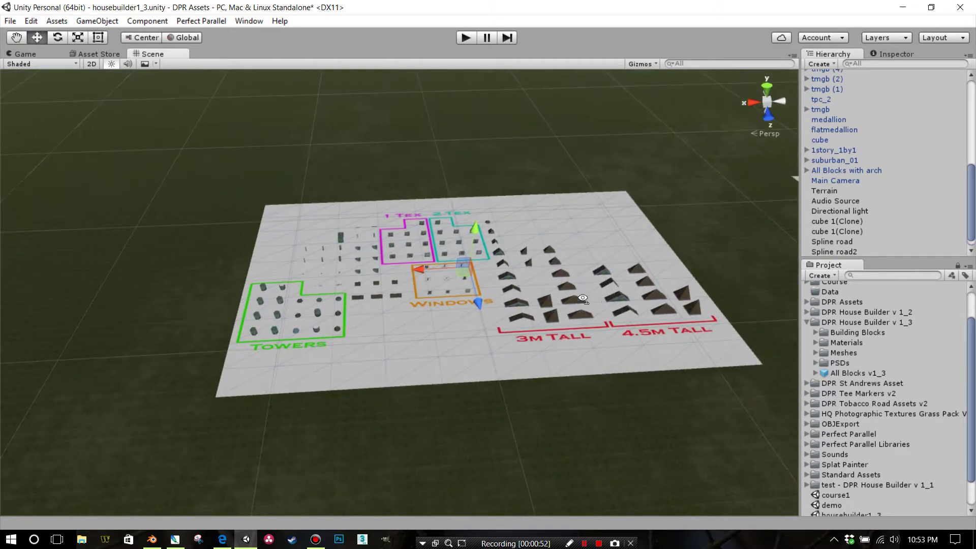
left_click_drag(583, 299, 575, 297, "alt")
scroll(572, 292, "up", 5)
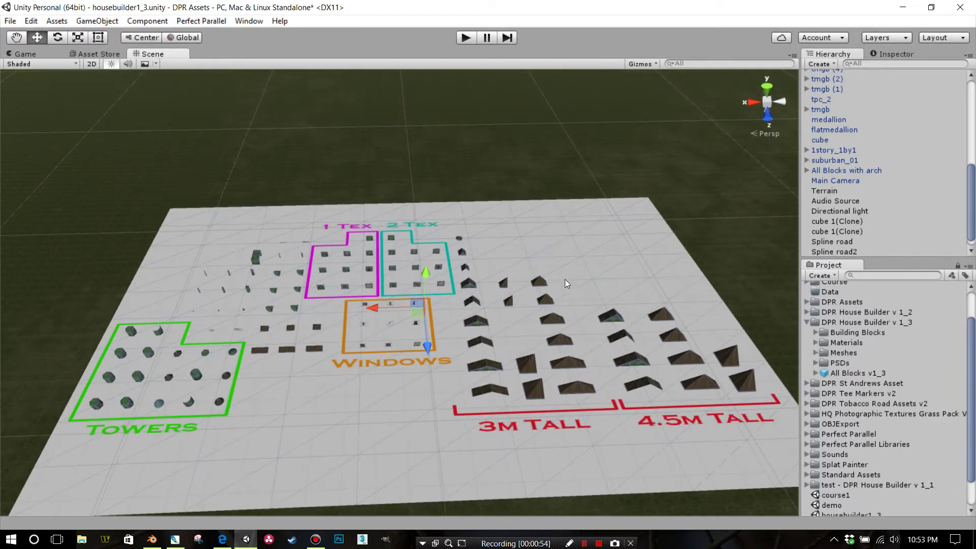
- Examine the overall block layout, covering the Towers, 1 Tex, 2 Tex, Windows, 3M Tall and 4.5M Tall areas
right_click_drag(565, 279, 559, 299)
middle_click_drag(385, 267, 341, 262)
right_click_drag(377, 245, 381, 271)
scroll(381, 270, "down", 2)
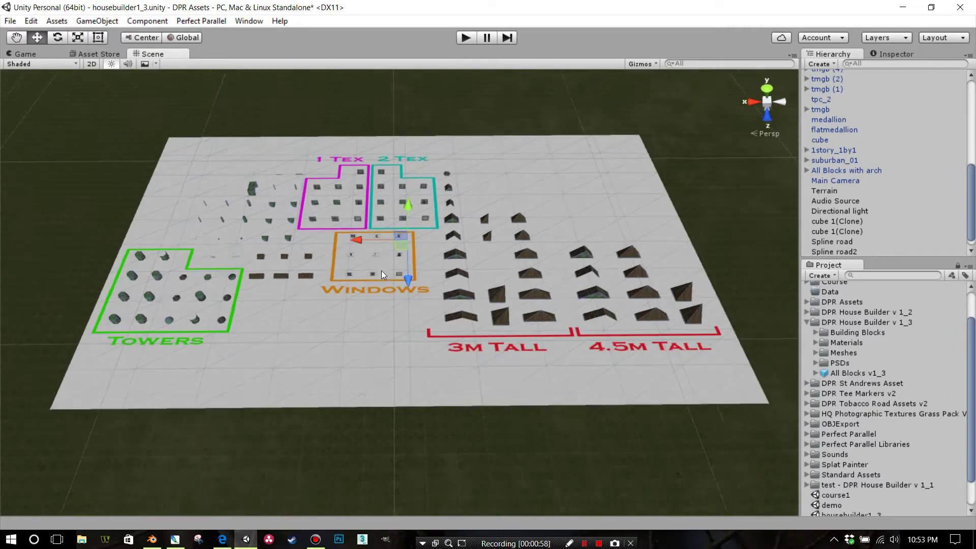
right_click_drag(452, 254, 453, 294)
middle_click_drag(453, 294, 451, 331)
scroll(451, 331, "up", 2)
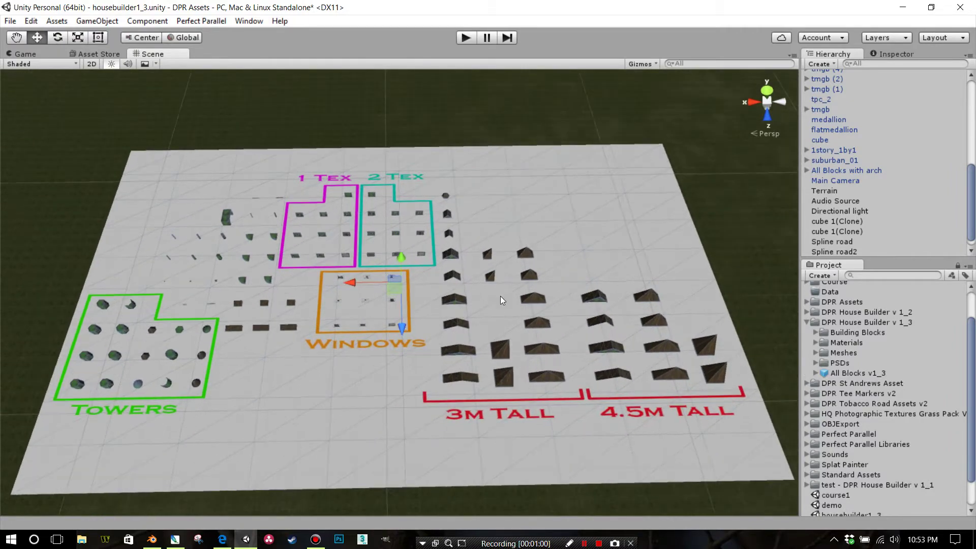
right_click_drag(500, 296, 489, 303)
middle_click_drag(489, 304, 494, 322)
scroll(494, 321, "up", 1)
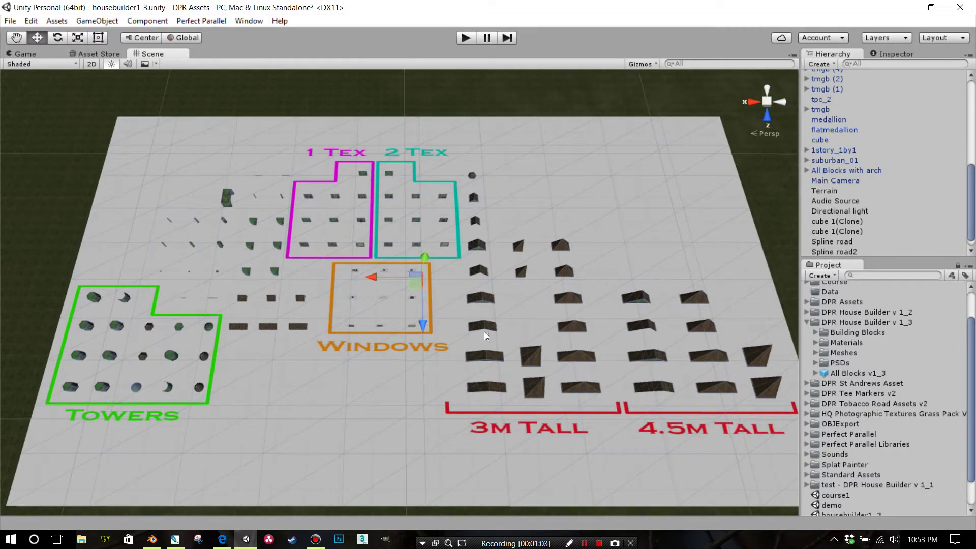
scroll(488, 341, "down", 1)
scroll(489, 326, "up", 5)
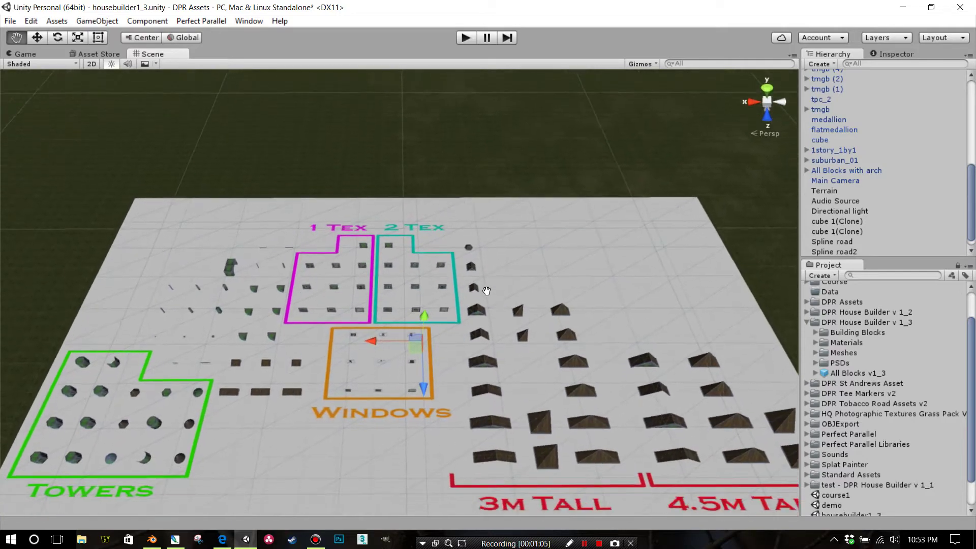
scroll(477, 310, "down", 4)
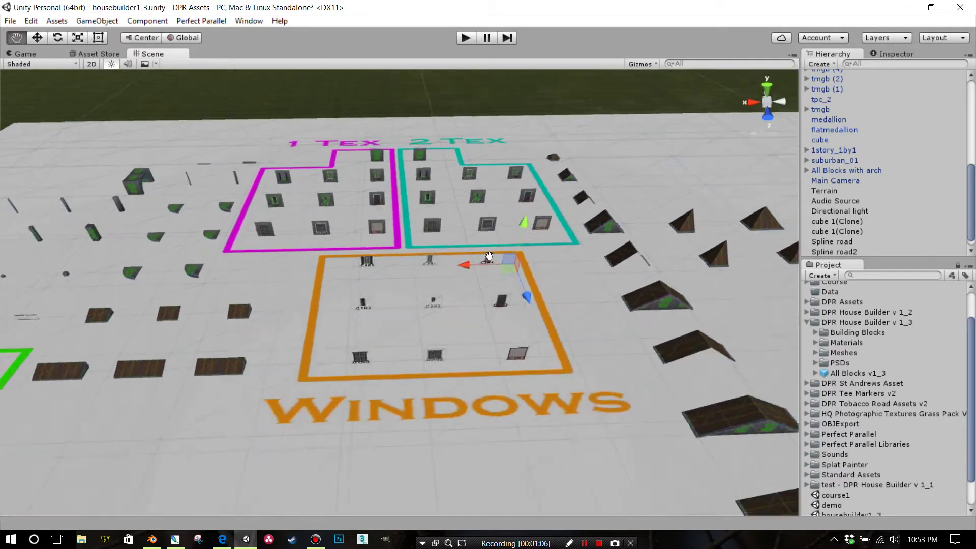
- Inspect the window and door wall blocks in the 1 Tex and 2 Tex areas up close
middle_click_drag(460, 297, 482, 304)
scroll(482, 303, "up", 4)
right_click_drag(496, 329, 500, 309)
middle_click_drag(500, 309, 497, 292)
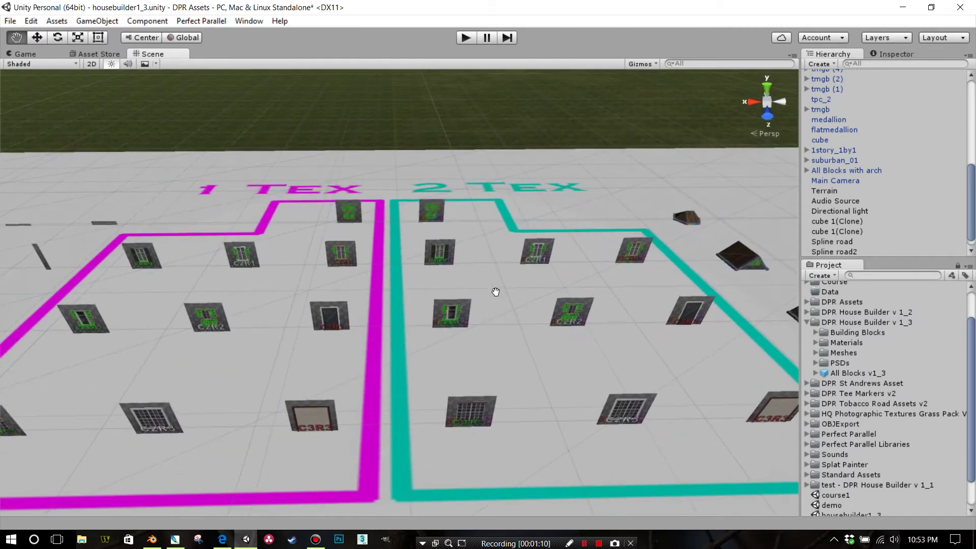
scroll(496, 293, "up", 3)
right_click_drag(496, 292, 495, 273)
left_click_drag(496, 274, 497, 277, "alt")
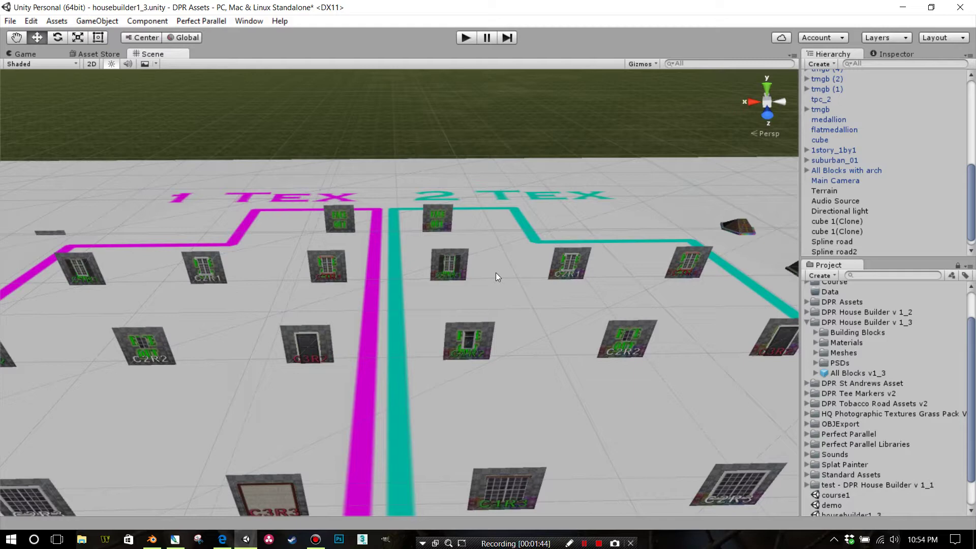
- Inspect the standalone window and door blocks in the Windows area, labelled C1R1 to C3R3
scroll(456, 256, "down", 5)
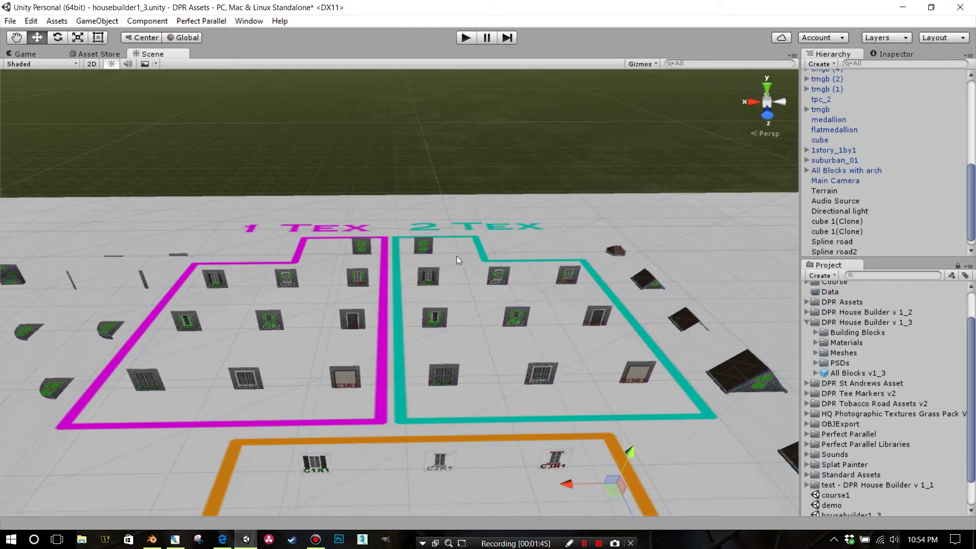
middle_click_drag(456, 262, 457, 226)
scroll(457, 223, "up", 5)
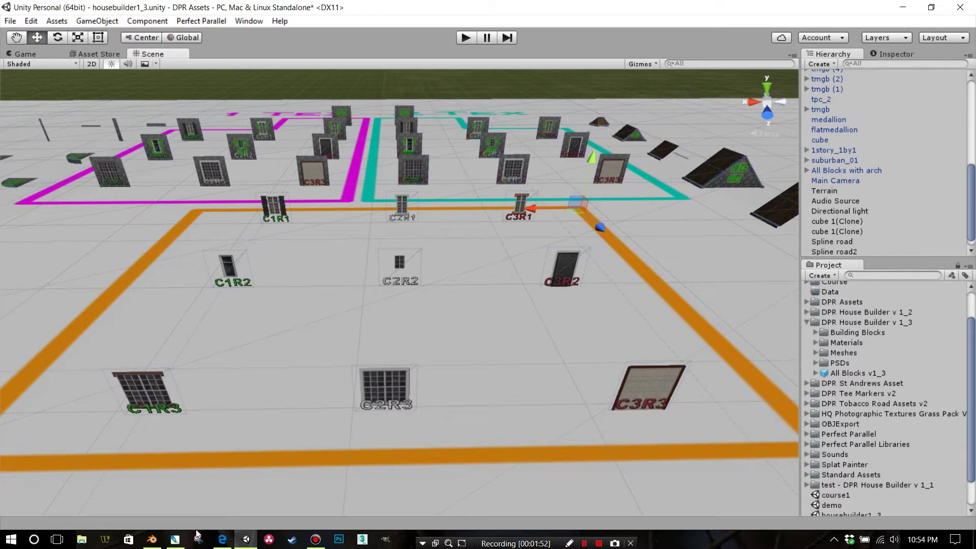
- Switch to Photoshop, compare the window_door_generator_v1_3.psd grid with the Unity window blocks, and return to Unity with Photoshop minimized
left_click(175, 539)
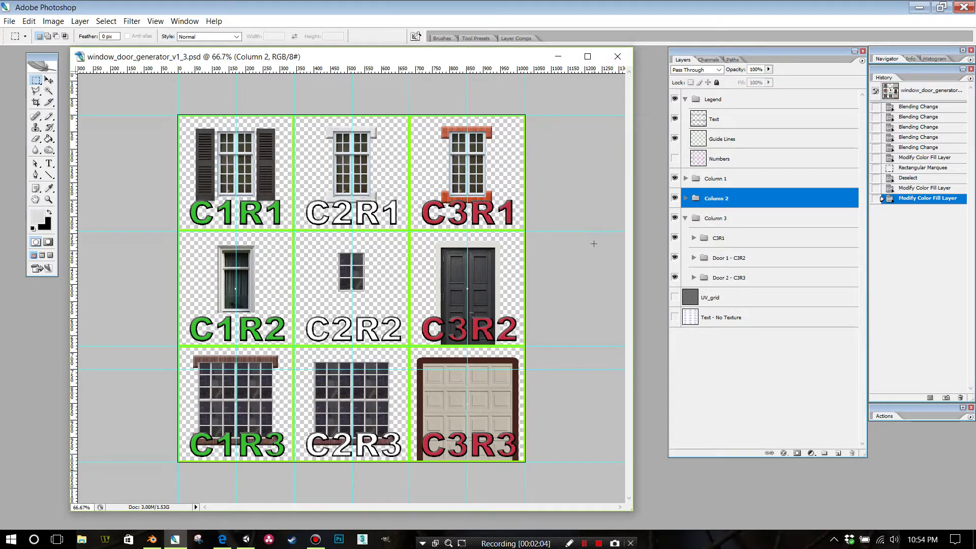
left_click(685, 218)
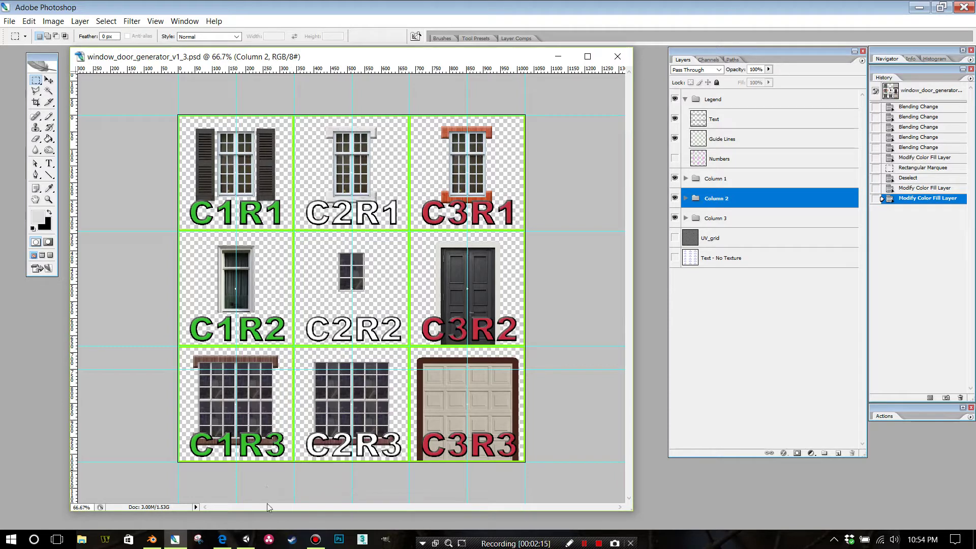
left_click(249, 538)
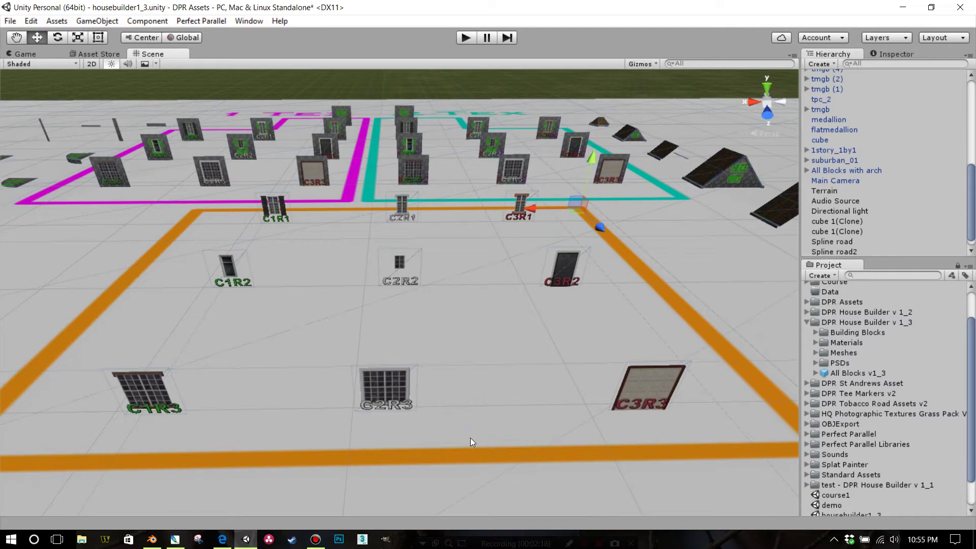
left_click(176, 538)
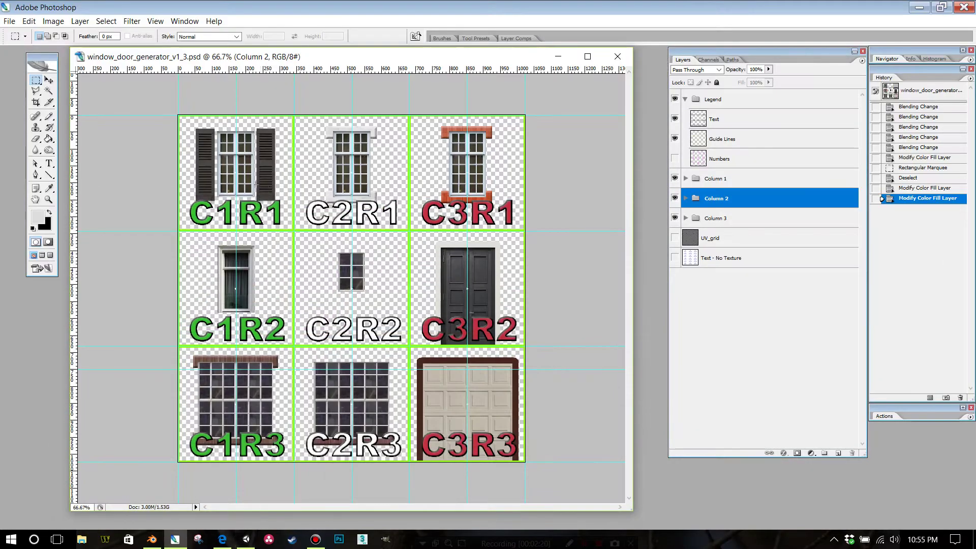
left_click(246, 538)
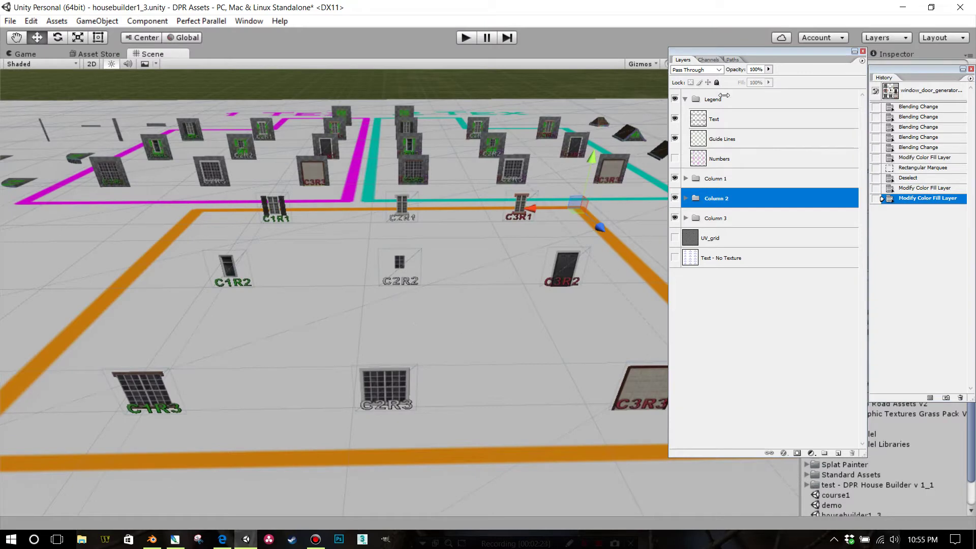
left_click(854, 52)
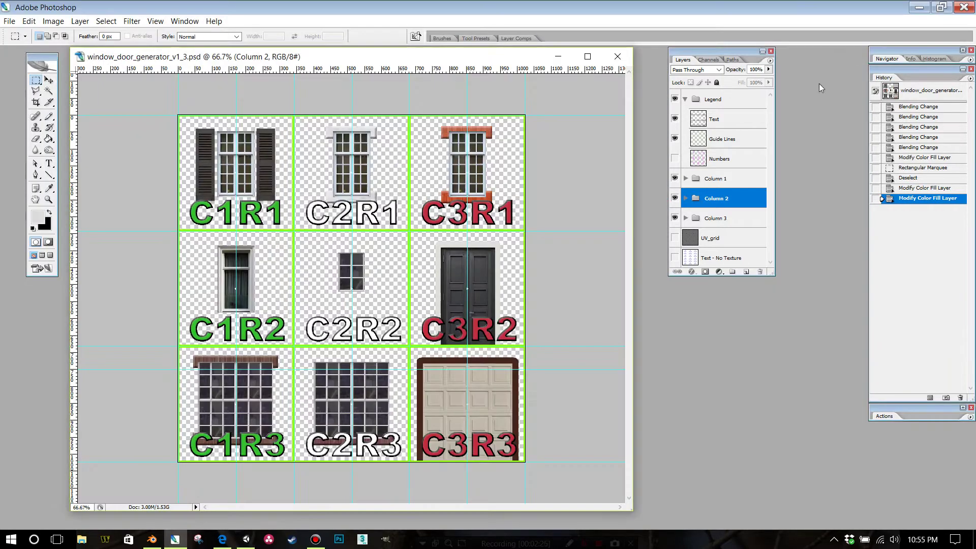
left_click(919, 7)
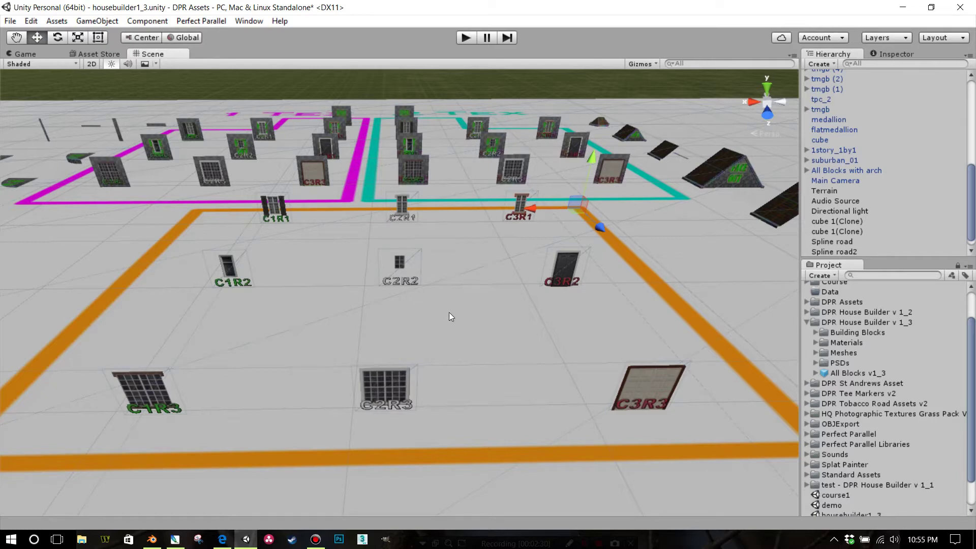
- Select the C2R3 window block in the Windows area and view it within the full block layout
left_click(397, 379)
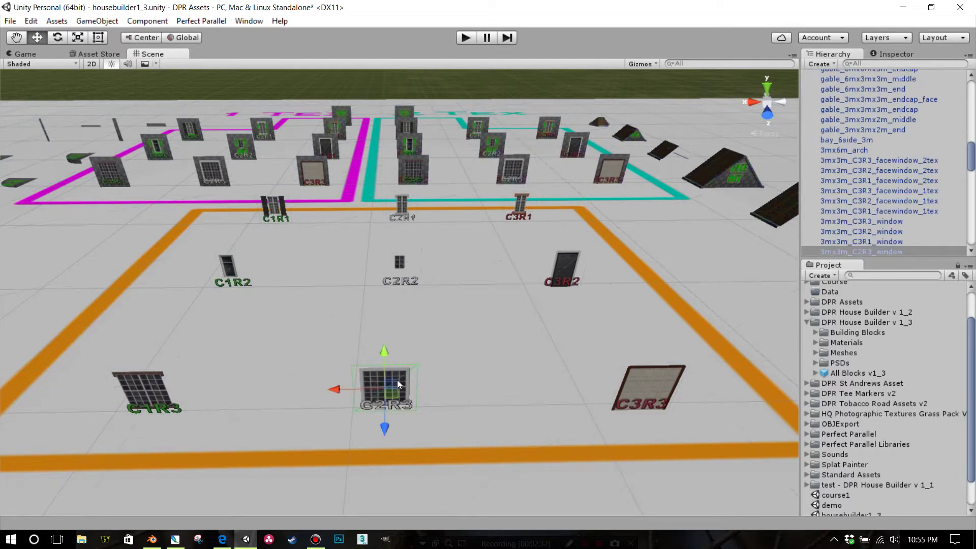
scroll(492, 256, "down", 5)
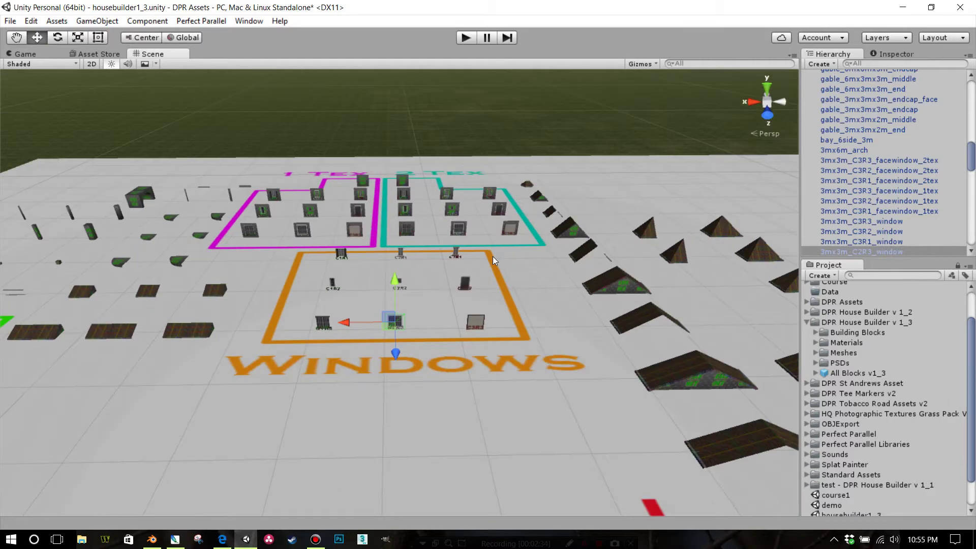
scroll(462, 293, "up", 5)
scroll(474, 300, "down", 6)
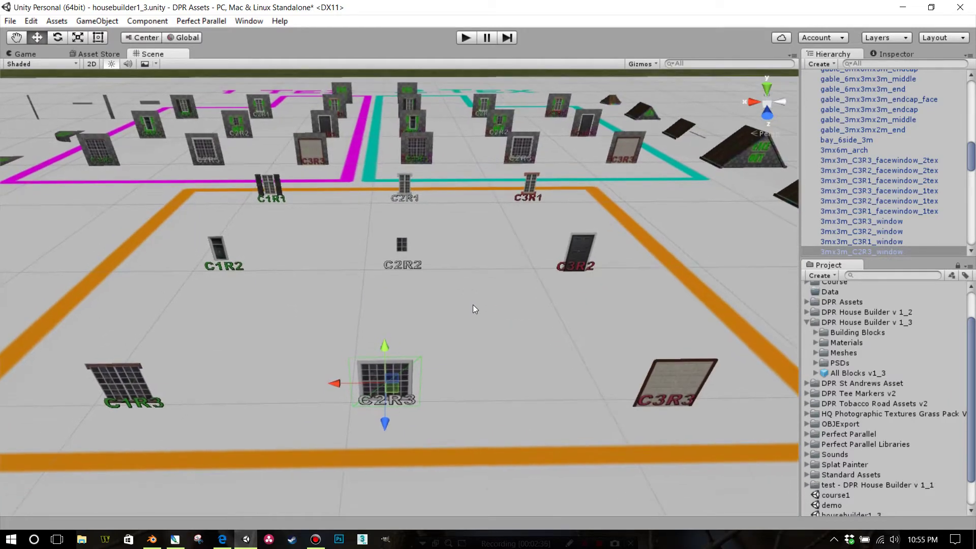
scroll(560, 231, "down", 3)
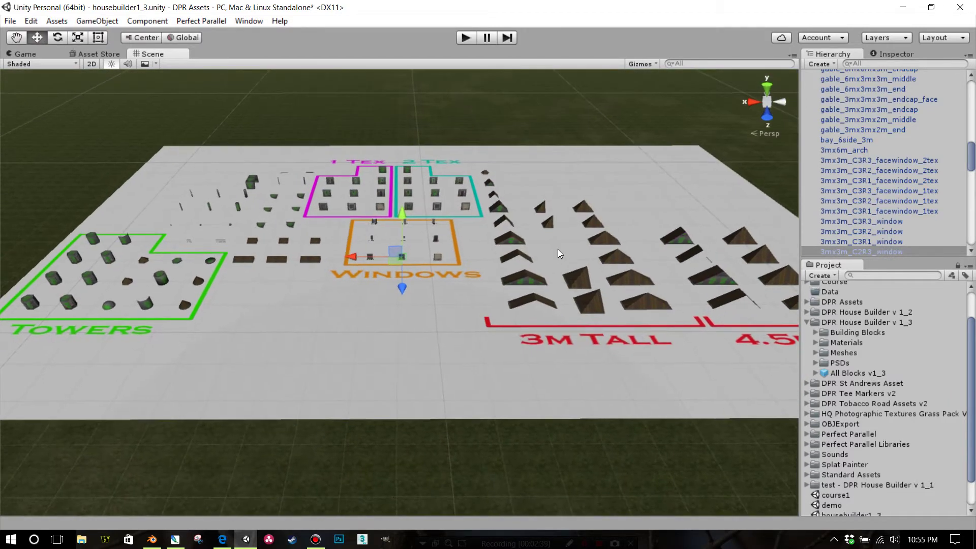
scroll(557, 249, "up", 3)
- Move all child blocks, from Plane through 0.5mx3m_horiz, out of the All Blocks v1_3 (1) parent, breaking the prefab instance
scroll(899, 190, "up", 2)
scroll(899, 191, "up", 6)
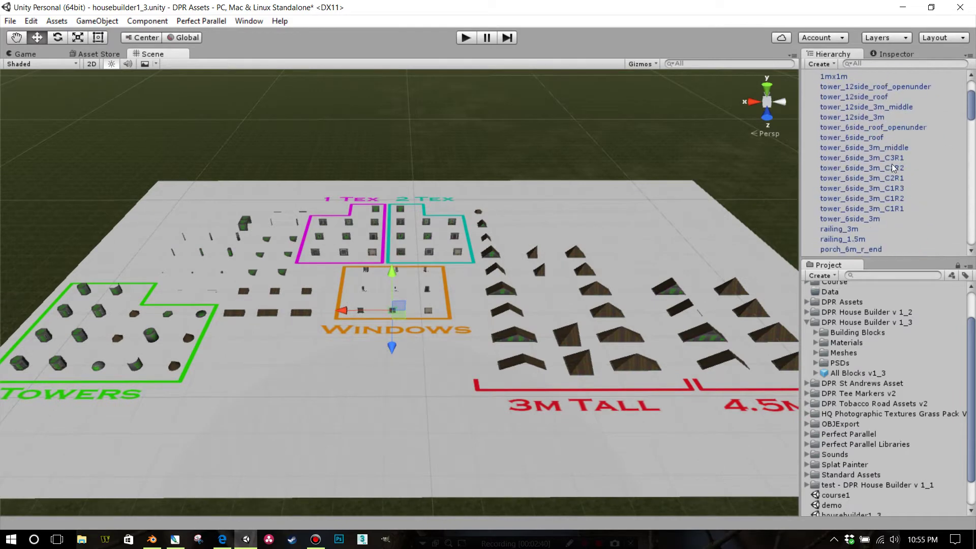
left_click(832, 77)
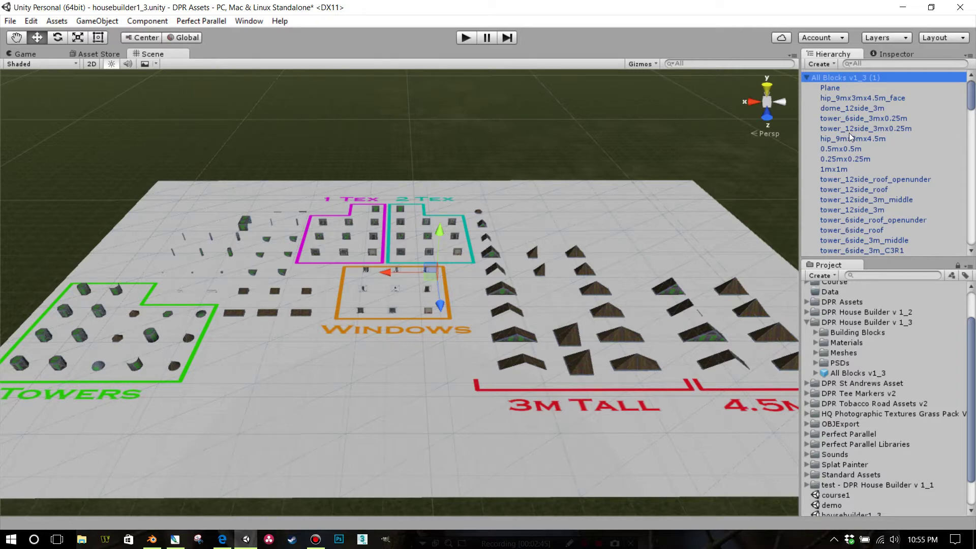
left_click(830, 88)
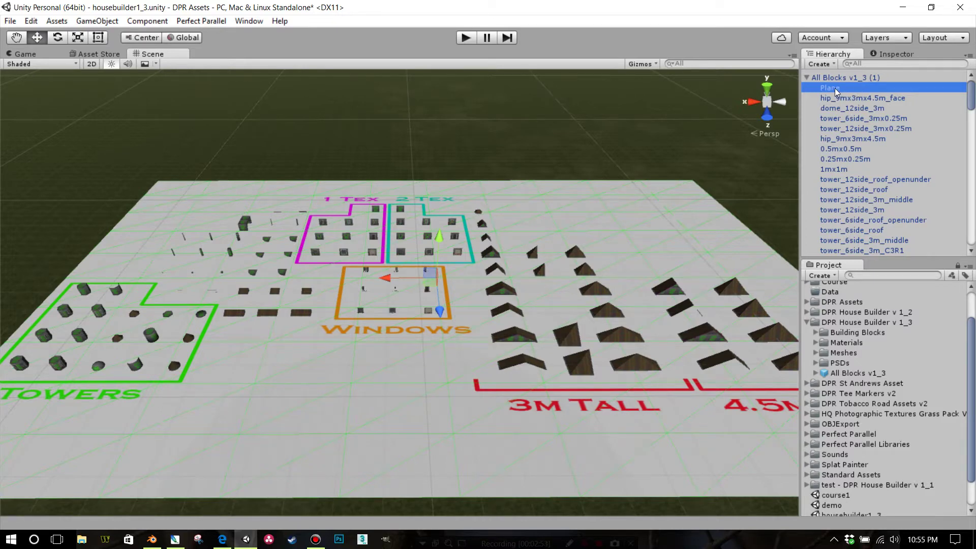
scroll(844, 117, "down", 15)
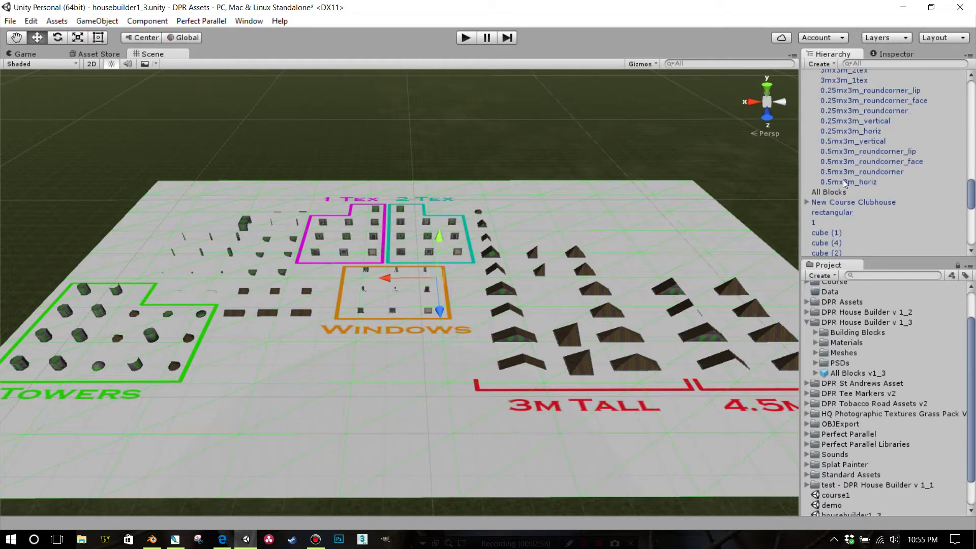
left_click(845, 182, "shift")
scroll(855, 146, "up", 12)
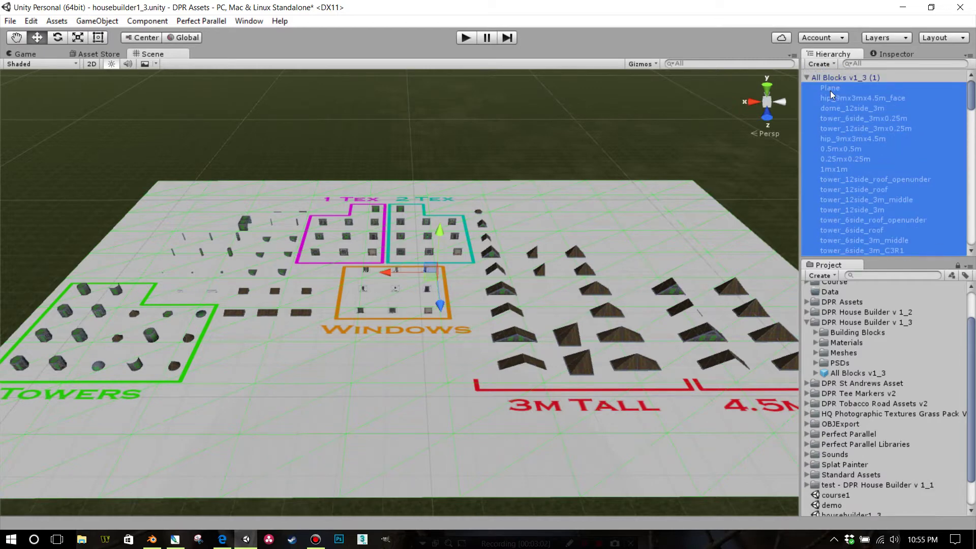
mouse_move(830, 90)
left_mouse_down()
mouse_move(817, 77)
mouse_move(826, 76)
left_mouse_up()
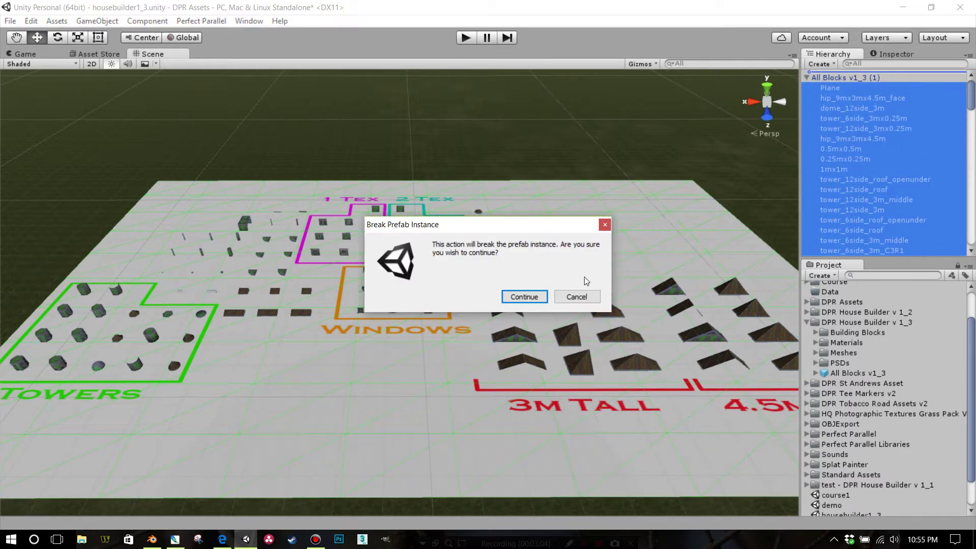
left_click(530, 294)
- Delete the emptied All Blocks v1_3 (1) parent object from the scene
scroll(831, 122, "up", 20)
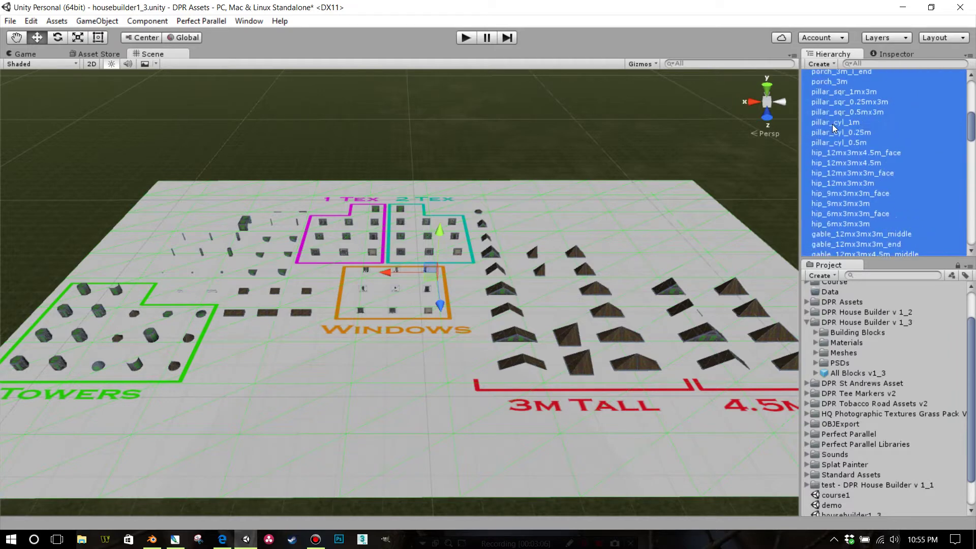
scroll(854, 137, "down", 17)
scroll(849, 160, "down", 5)
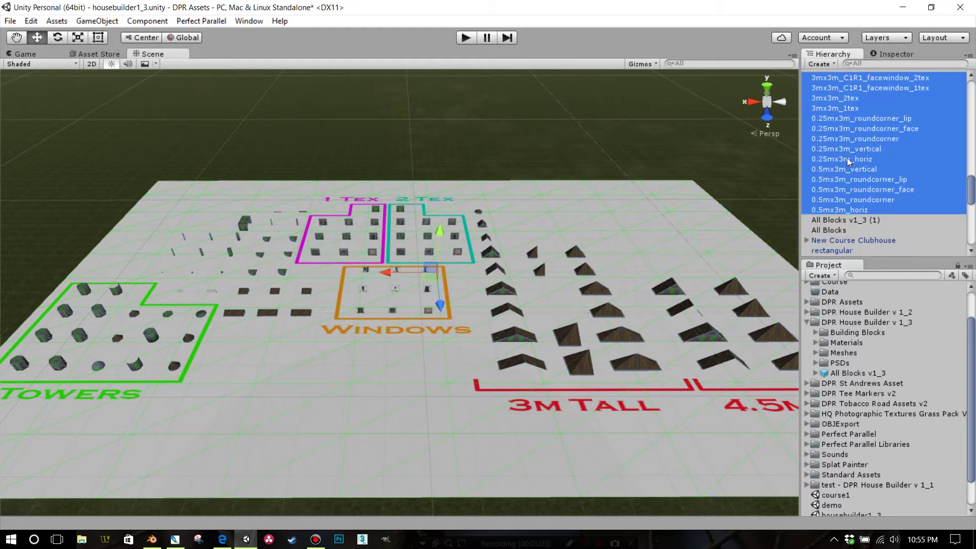
left_click(847, 182)
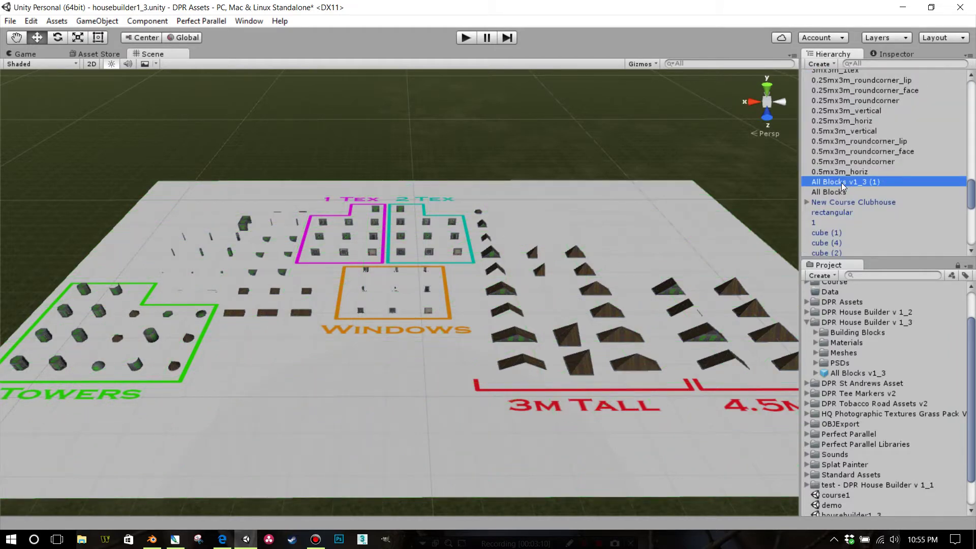
key("Delete")
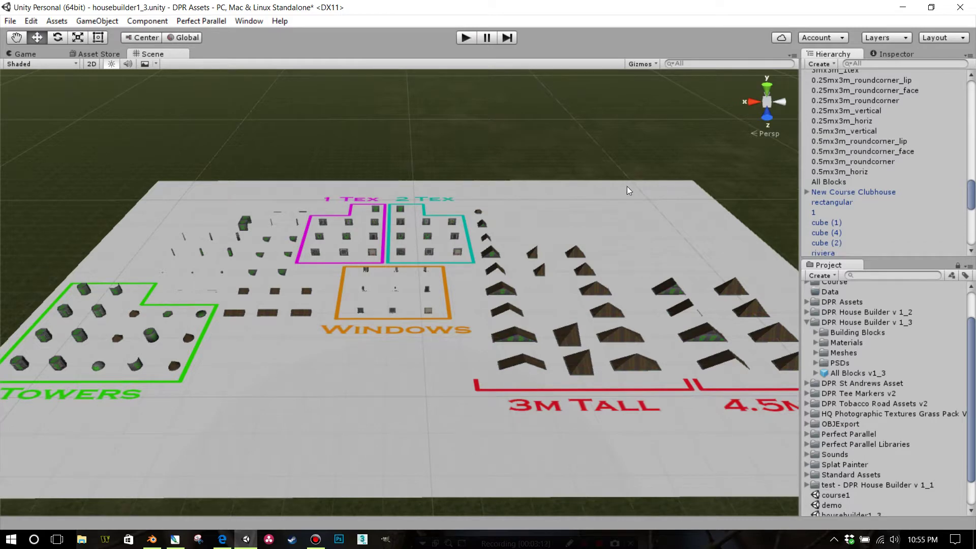
- Try duplicating the C2R3 window in the Windows area, placing the copy beside it and enlarging it, and delete the copy
right_click_drag(628, 191, 618, 232)
scroll(579, 300, "down", 3)
right_click_drag(579, 308, 639, 309)
scroll(617, 310, "down", 3)
scroll(639, 310, "up", 8)
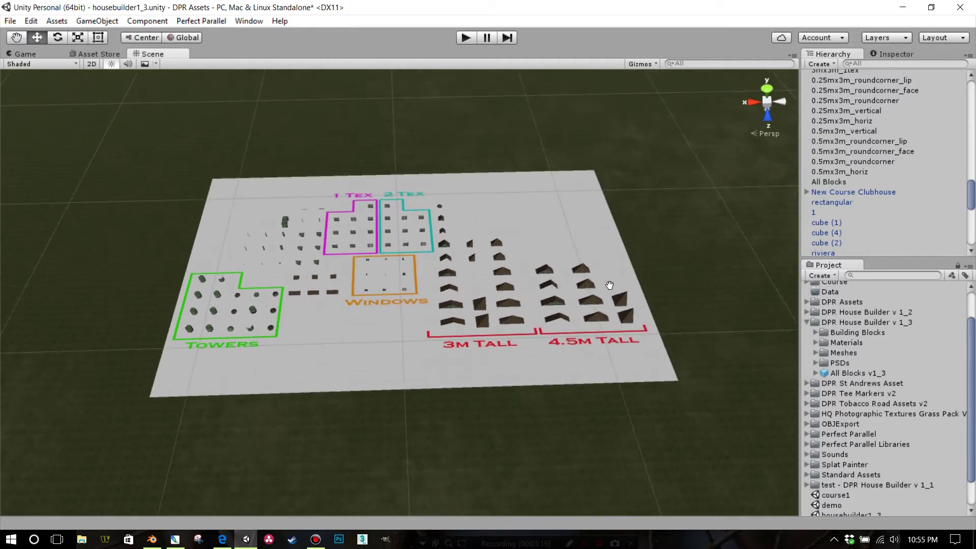
scroll(587, 288, "up", 8)
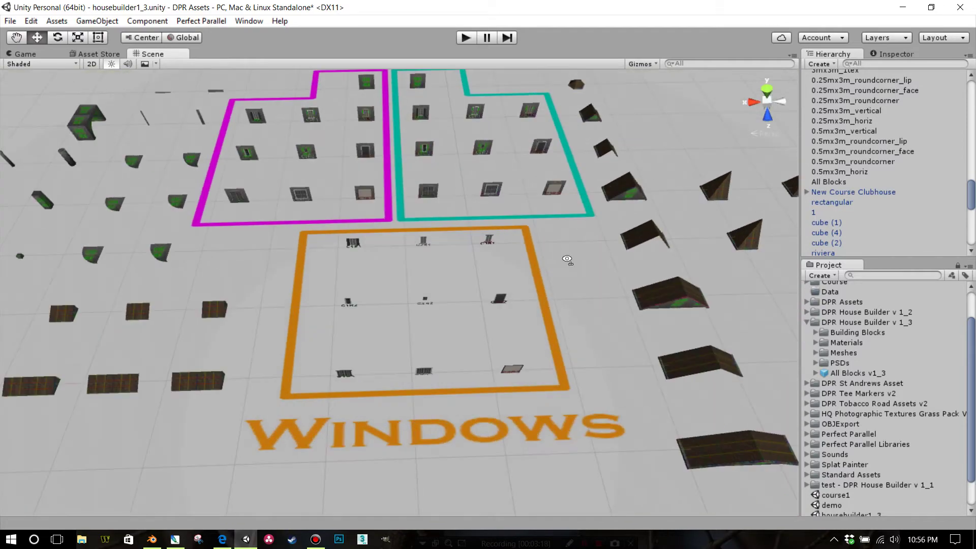
left_click(563, 202)
scroll(584, 213, "down", 3)
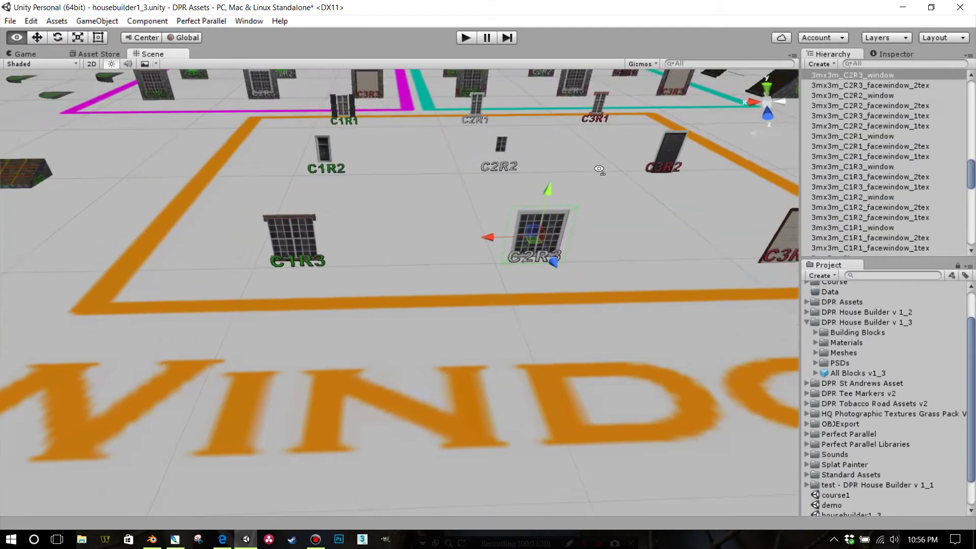
key("ctrl+d")
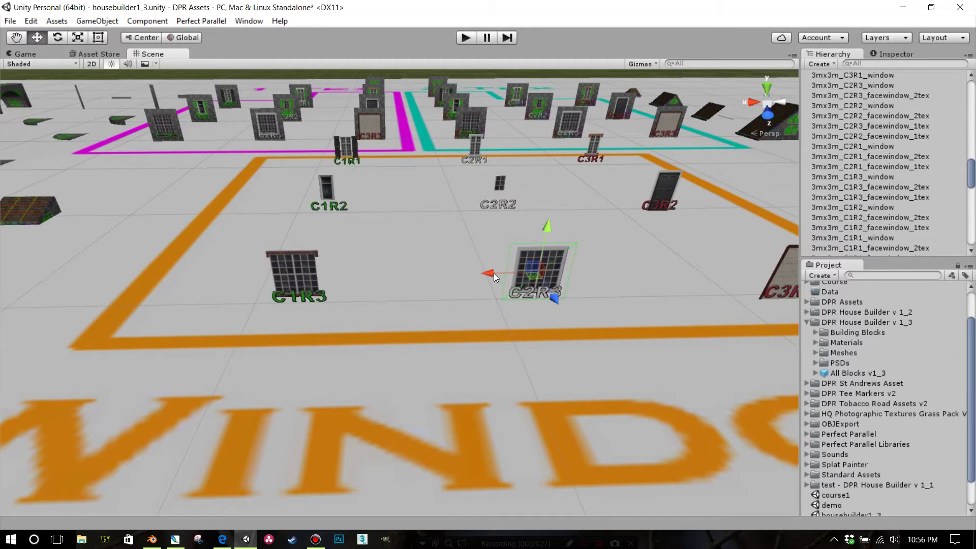
left_click_drag(491, 273, 456, 272)
key("r")
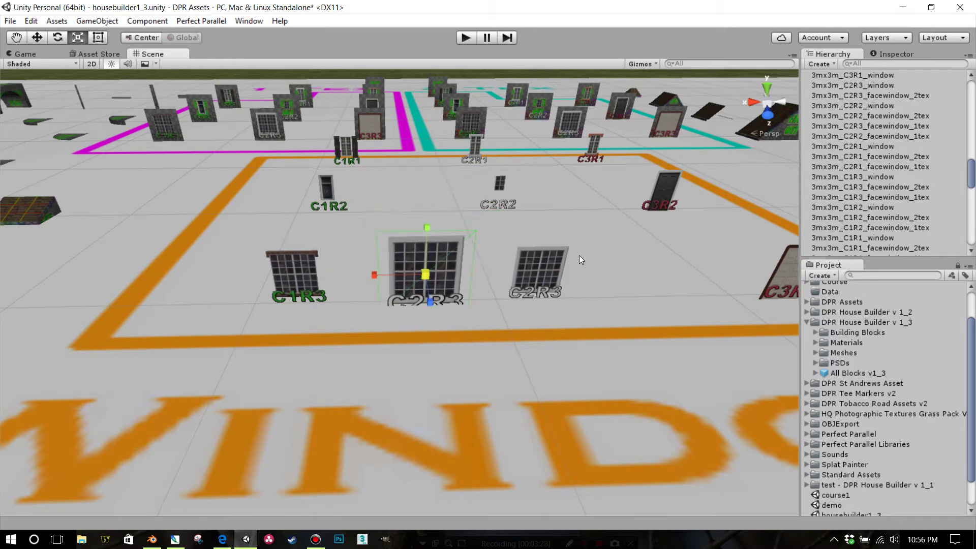
mouse_move(579, 255)
middle_mouse_down()
mouse_move(555, 242)
mouse_move(566, 257)
middle_mouse_up()
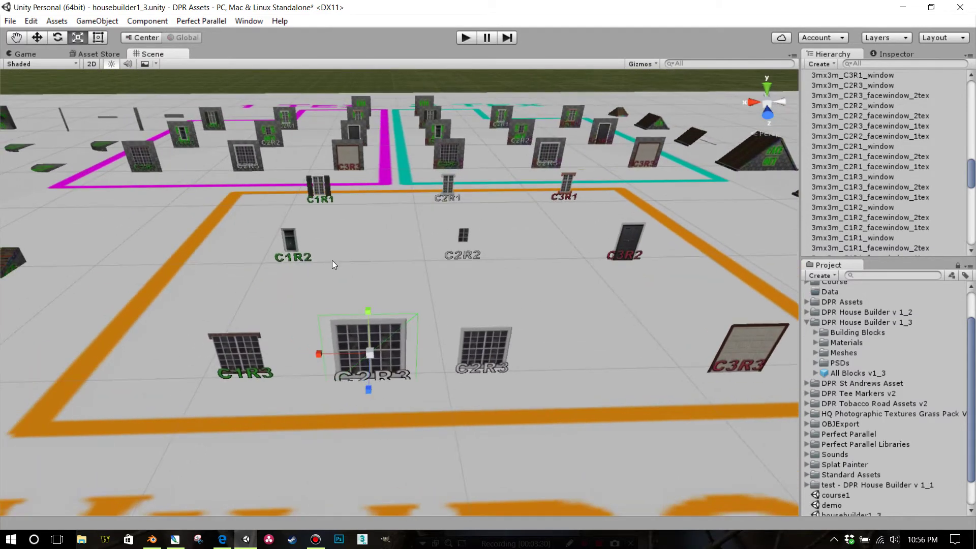
key("Delete")
- Compare the blocks of the Windows area with those in the 1 Tex and 2 Tex areas
middle_click_drag(426, 229, 419, 266)
right_click_drag(426, 280, 432, 337)
scroll(432, 335, "down", 3)
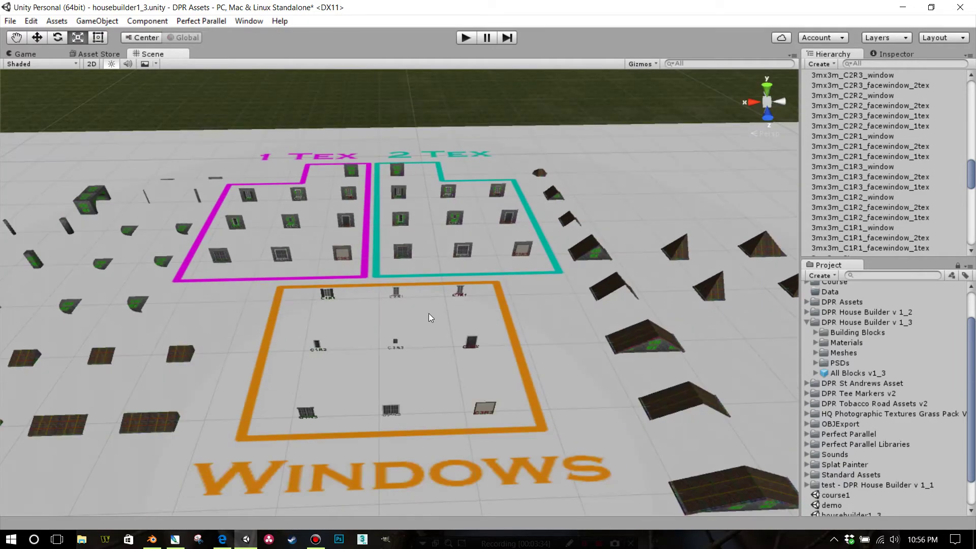
middle_click_drag(428, 313, 432, 332)
scroll(437, 356, "down", 4)
scroll(431, 331, "up", 4)
right_click_drag(431, 330, 443, 271)
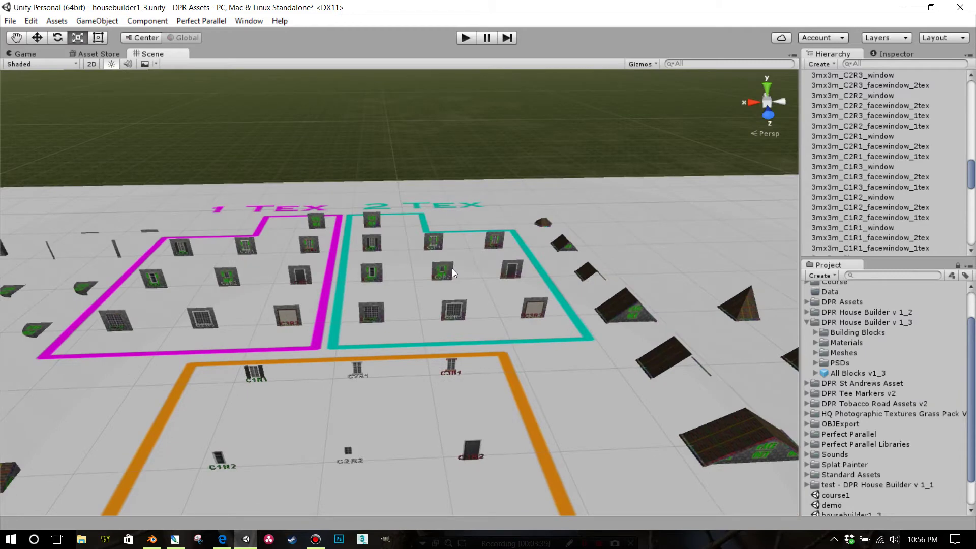
- Select the C2R3 window wall in the 1 Tex area and examine it and the neighbouring window walls up close
scroll(452, 269, "up", 10)
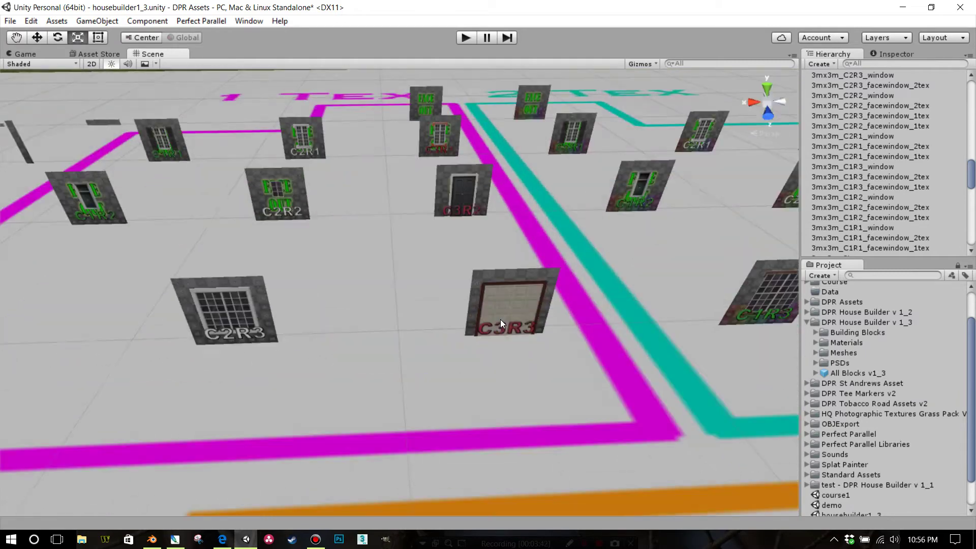
right_click_drag(500, 319, 497, 305)
left_click(261, 328)
key("f")
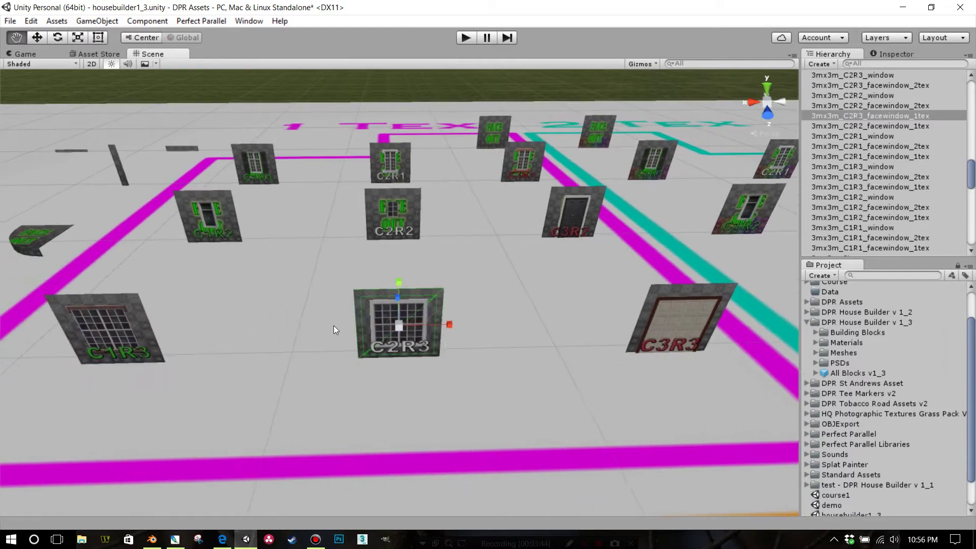
right_click_drag(393, 344, 425, 319)
middle_click_drag(425, 318, 416, 348)
right_click_drag(416, 348, 536, 348)
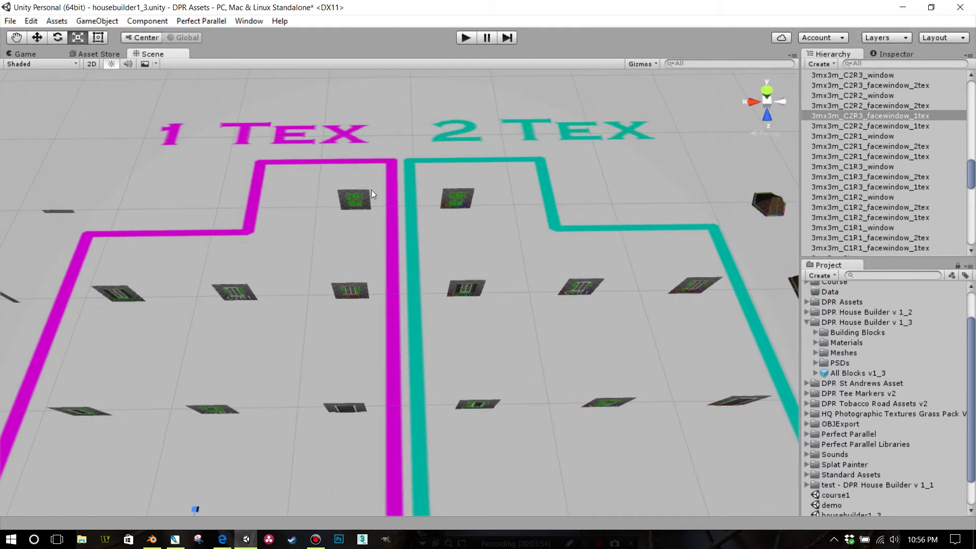
- Apply the BrickBrownVaried material from the Base - Distressed materials folder to the plain wall in the 1 Tex area
middle_click_drag(418, 190, 436, 173)
scroll(436, 173, "up", 4)
right_click_drag(436, 173, 464, 80)
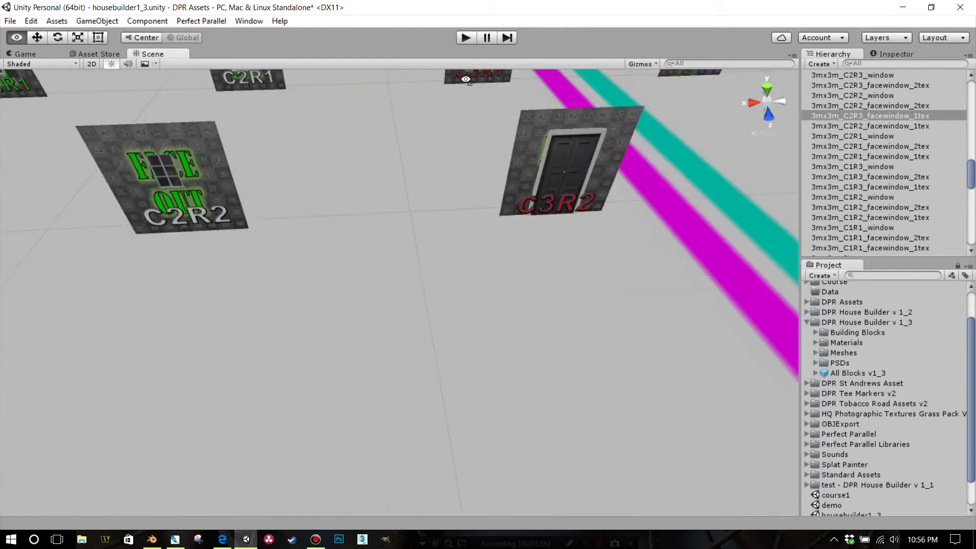
middle_click_drag(463, 79, 453, 133)
scroll(456, 143, "up", 4)
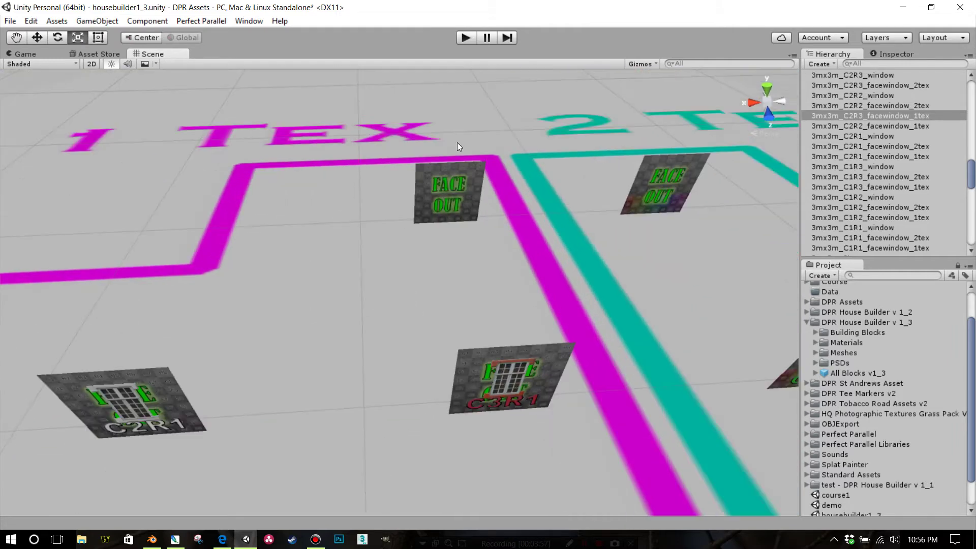
right_click_drag(457, 146, 470, 112)
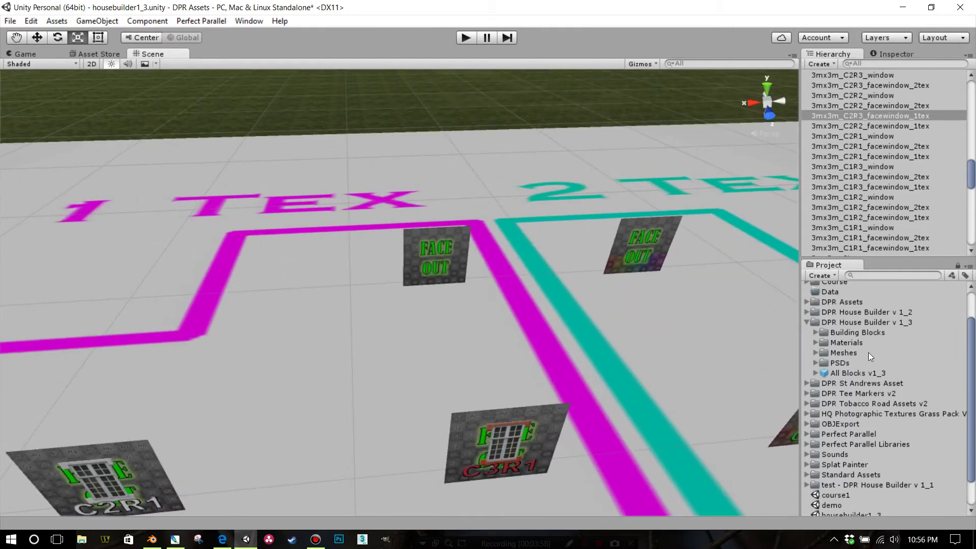
left_click(815, 343)
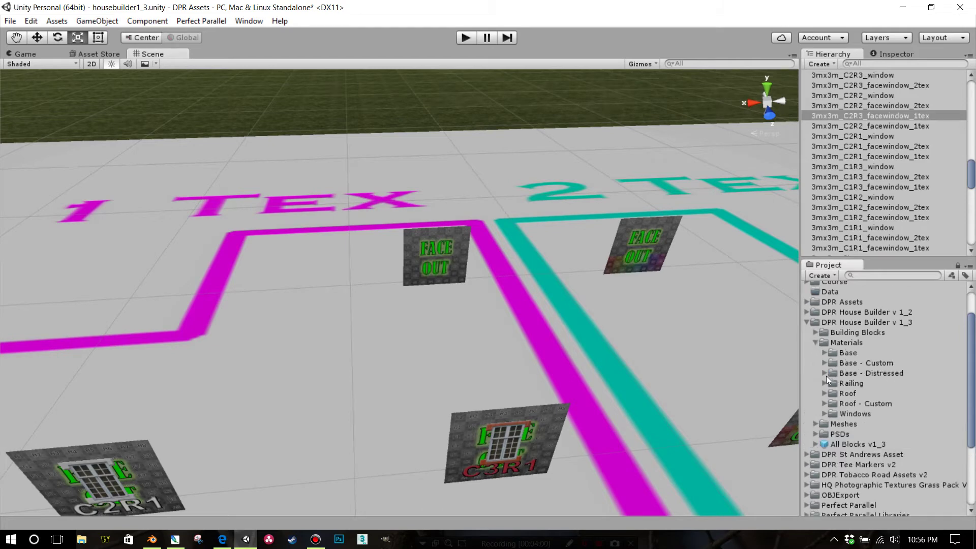
left_click(824, 373)
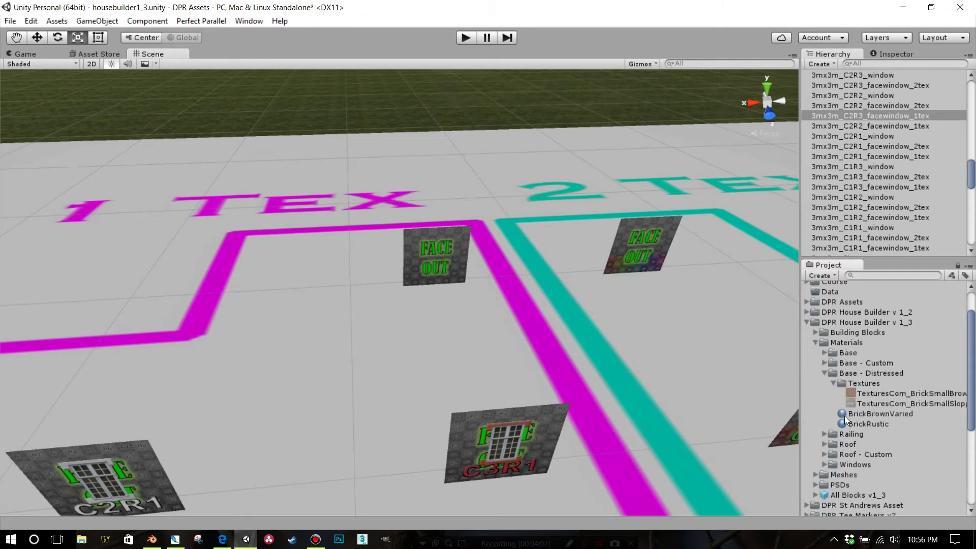
left_click_drag(845, 420, 443, 266)
- Try BrickRustic on the upper section of the plain 2 Tex wall, and return the misplaced material to the Base - Distressed folder
right_click_drag(481, 273, 453, 249)
key("w")
key("d")
key("w")
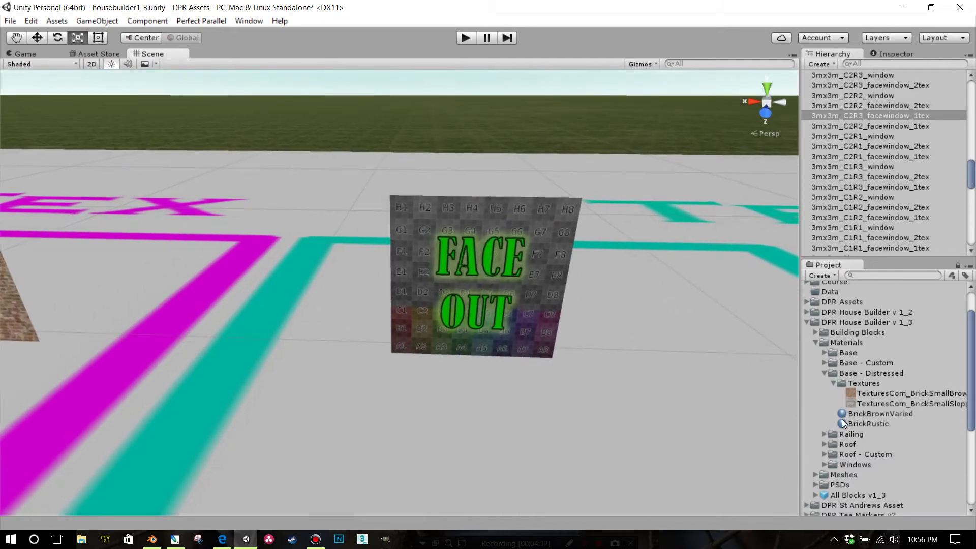
left_click_drag(842, 421, 534, 283)
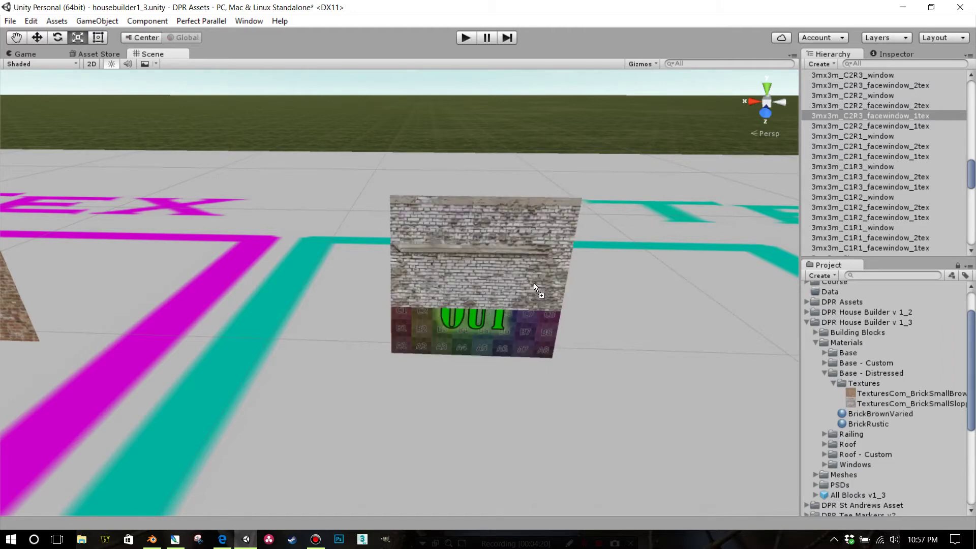
left_click_drag(534, 283, 864, 407)
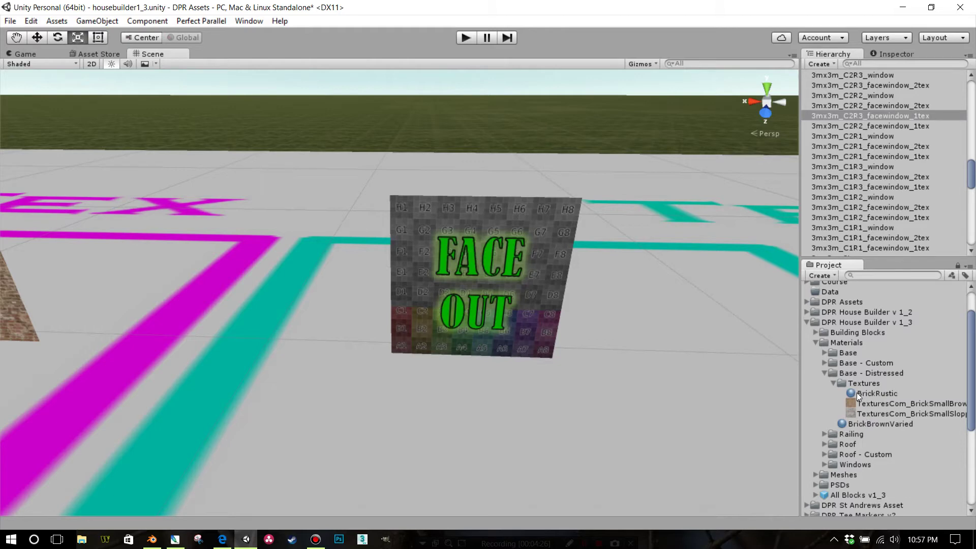
left_click(856, 392)
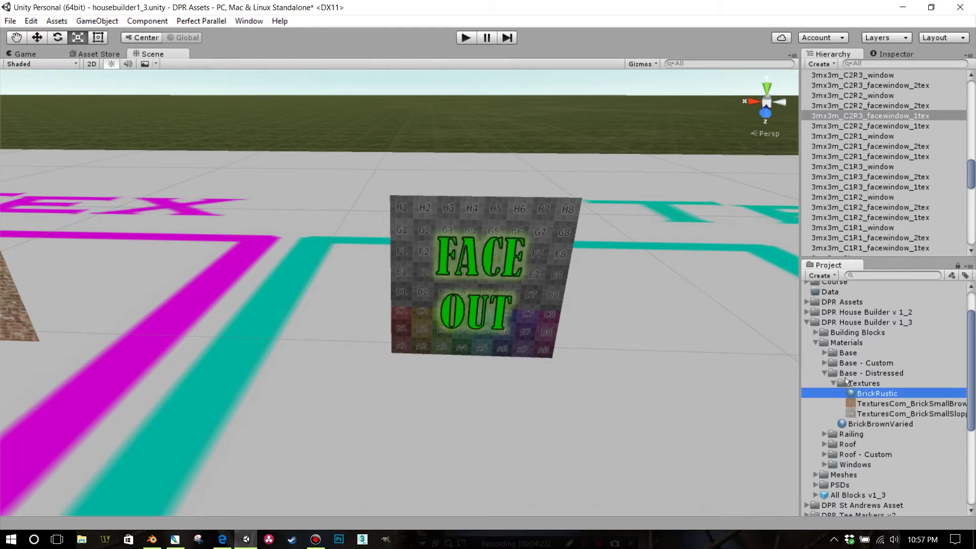
left_click_drag(845, 377, 846, 374)
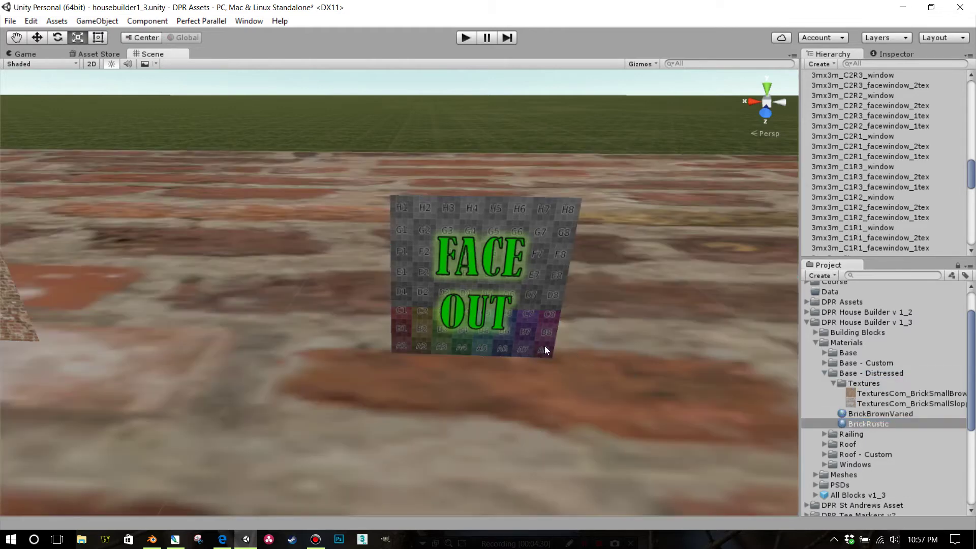
- Apply BrickBrownVaried to the lower section of the plain 2 Tex wall and Stone - Variegated to its upper section
left_click_drag(544, 347, 538, 337)
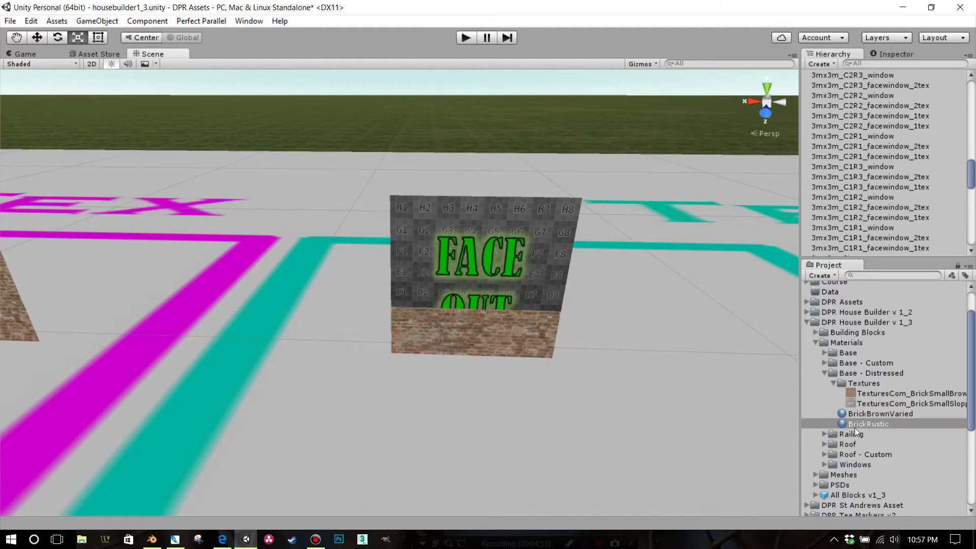
left_click(824, 352)
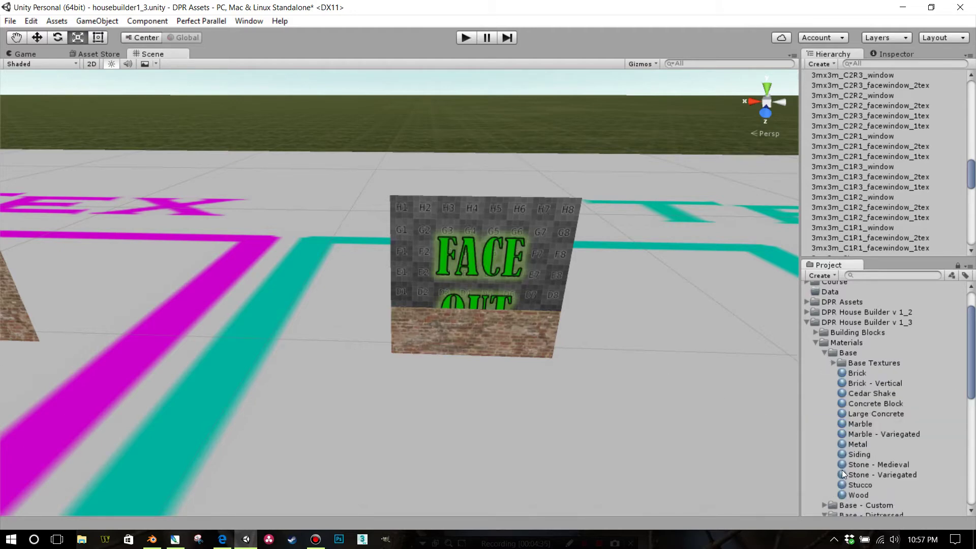
left_click_drag(847, 475, 553, 289)
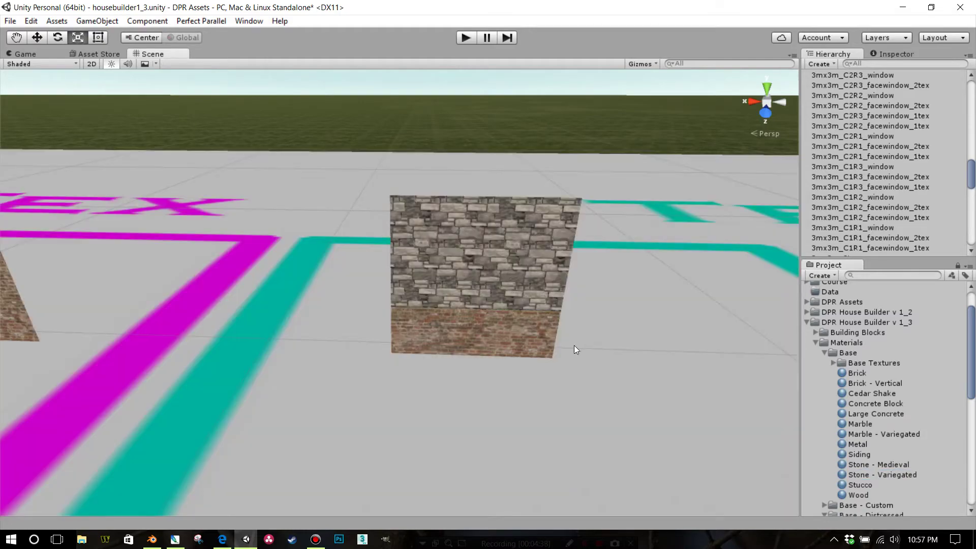
- Undo the materials applied to the plain 2 Tex wall and view both plain walls together
mouse_move(575, 345)
right_mouse_down()
mouse_move(578, 316)
mouse_move(636, 355)
mouse_move(638, 302)
mouse_move(539, 317)
mouse_move(561, 352)
mouse_move(578, 351)
mouse_move(574, 329)
right_mouse_up()
key("w")
key("s")
key("s")
key("s")
scroll(574, 343, "down", 2)
middle_click_drag(574, 329, 574, 337)
scroll(574, 338, "up", 2)
right_click_drag(575, 338, 672, 394)
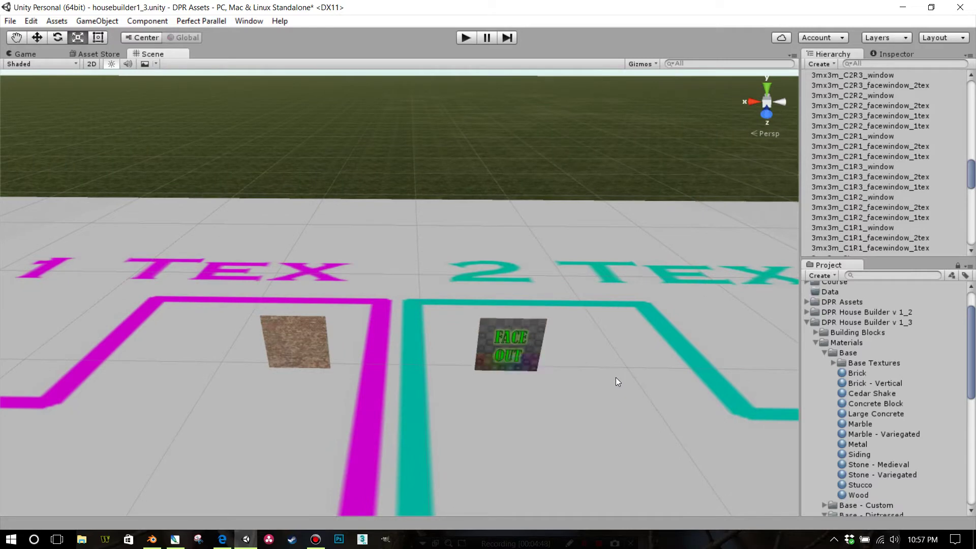
- Duplicate the plain 1 Tex wall and move the copy along X onto the empty ground beyond the roof pieces
scroll(616, 376, "down", 6)
middle_click_drag(599, 364, 604, 379)
scroll(602, 380, "up", 5)
right_click_drag(602, 380, 583, 409)
middle_click_drag(583, 410, 579, 379)
left_click(379, 326)
scroll(523, 331, "down", 3)
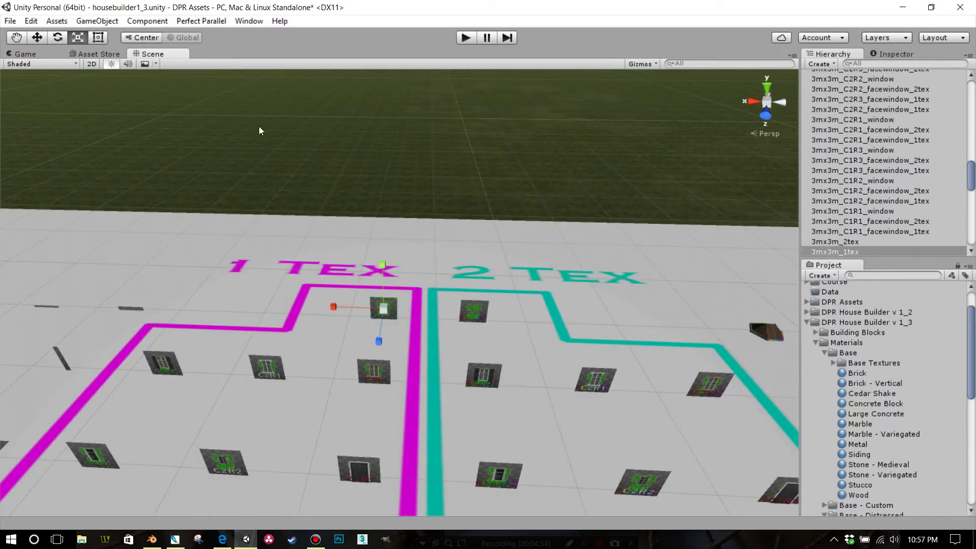
key("w")
key("x")
scroll(488, 328, "down", 2)
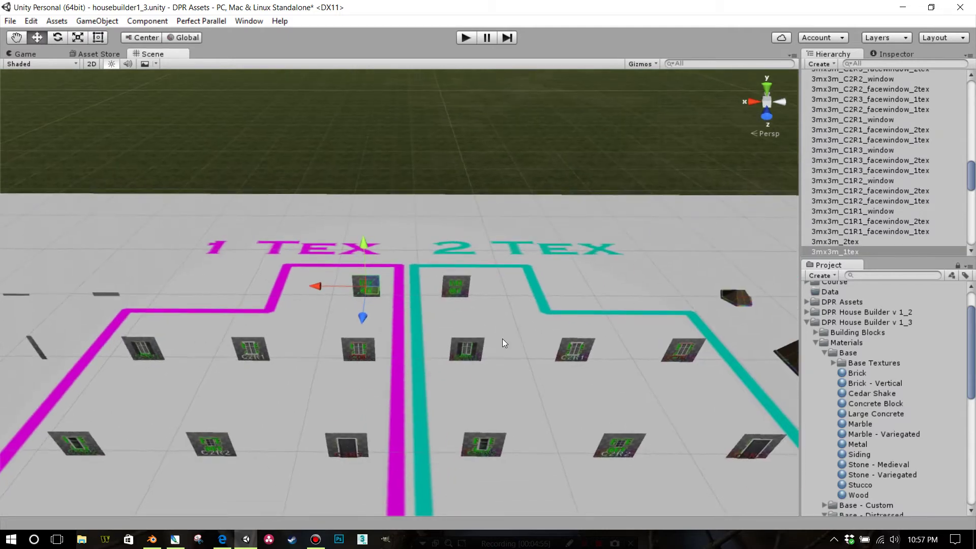
left_click_drag(319, 288, 724, 283)
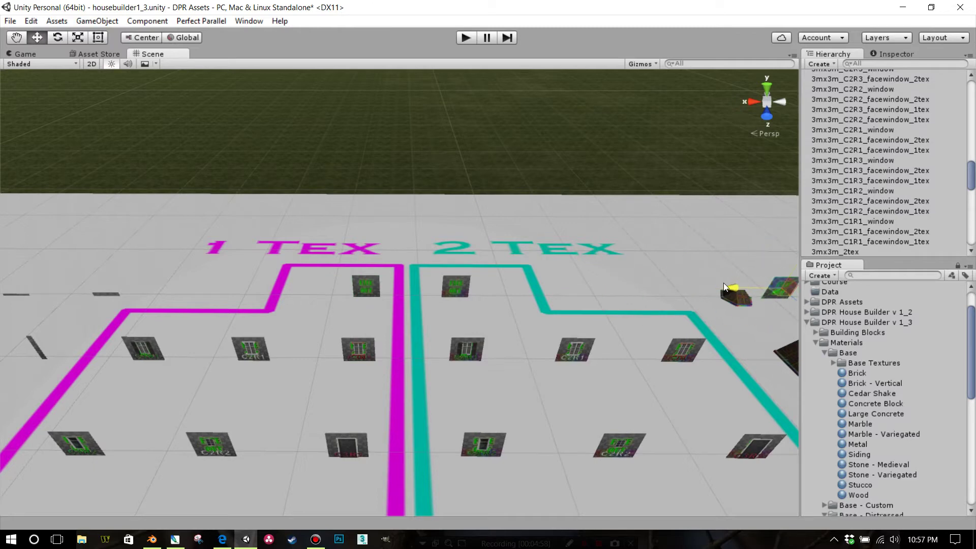
middle_click_drag(724, 282, 572, 272)
left_click_drag(368, 290, 525, 290)
middle_click_drag(615, 277, 541, 287)
- Place the copied wall at whole-number coordinates, with position X at 1150 and Z at 410
left_click(908, 56)
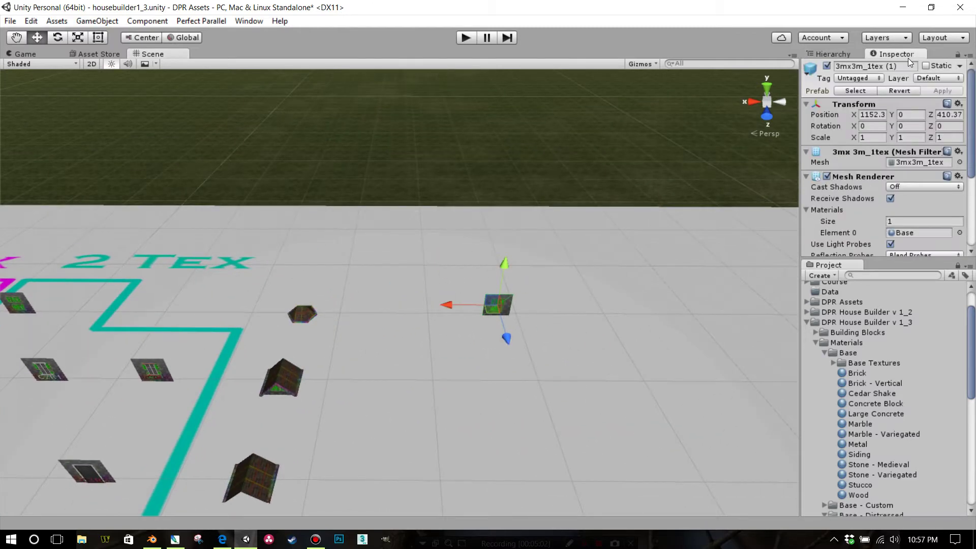
middle_click_drag(643, 243, 616, 265)
left_click(870, 118)
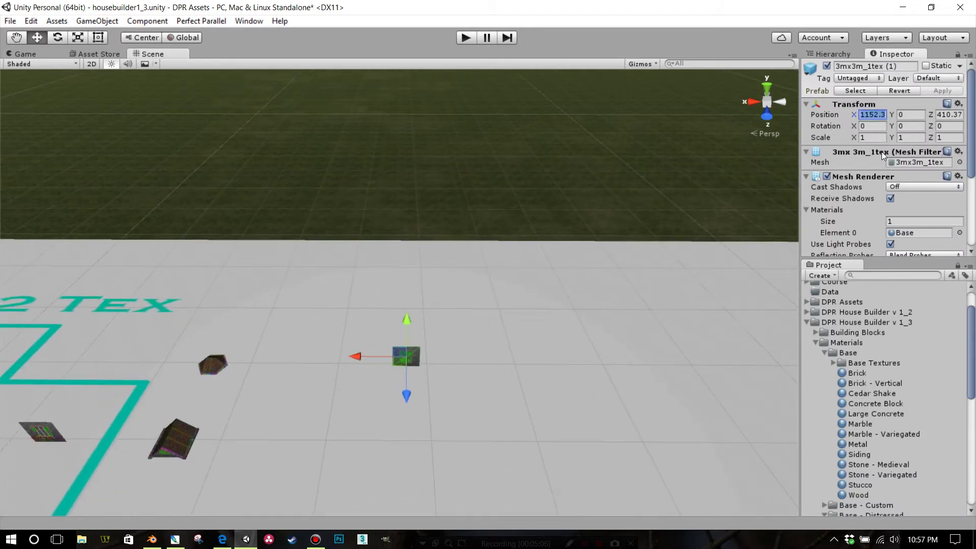
type("1150")
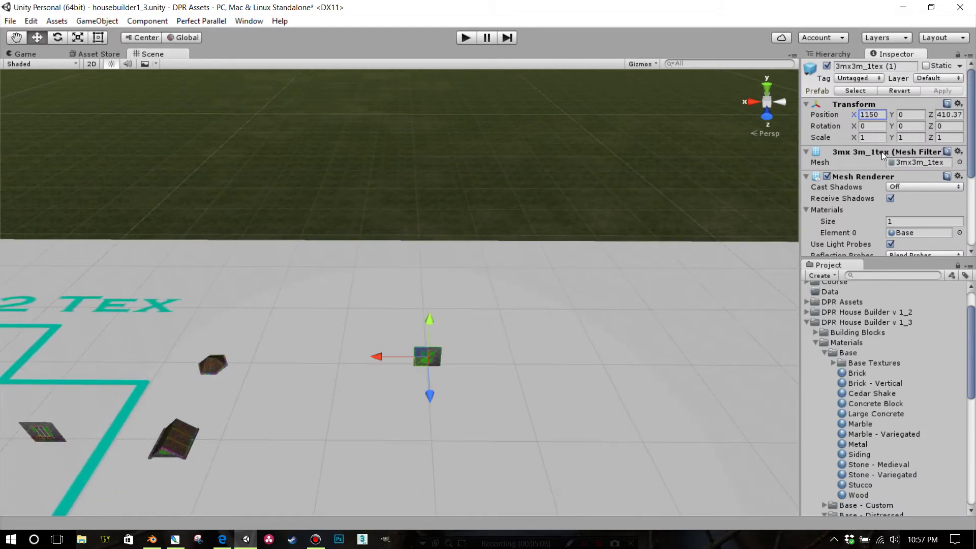
left_click(949, 115)
type("410")
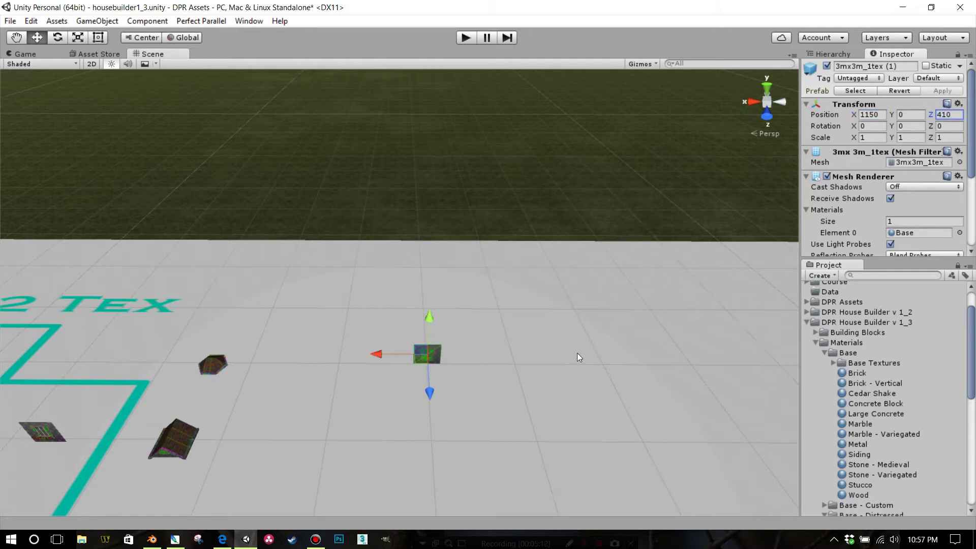
- Duplicate the wall along X and vertex-snap the copy's corner flush against the edge of the first wall
middle_click_drag(523, 367, 516, 358)
scroll(516, 358, "up", 5)
right_click_drag(517, 358, 521, 321)
mouse_move(521, 321)
middle_mouse_down()
mouse_move(516, 312)
mouse_move(511, 328)
middle_mouse_up()
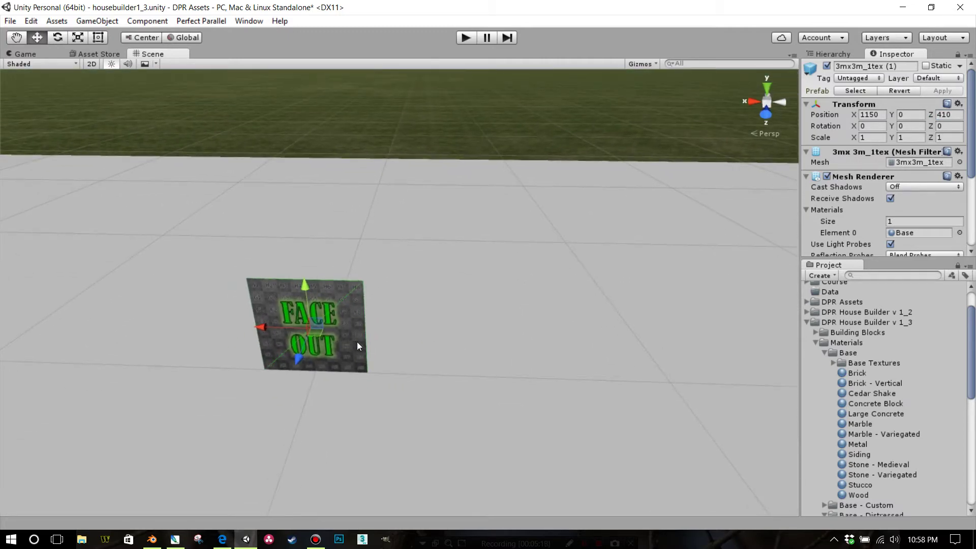
mouse_move(356, 342)
left_mouse_down("alt")
mouse_move(370, 325)
mouse_move(346, 349)
left_mouse_up("alt")
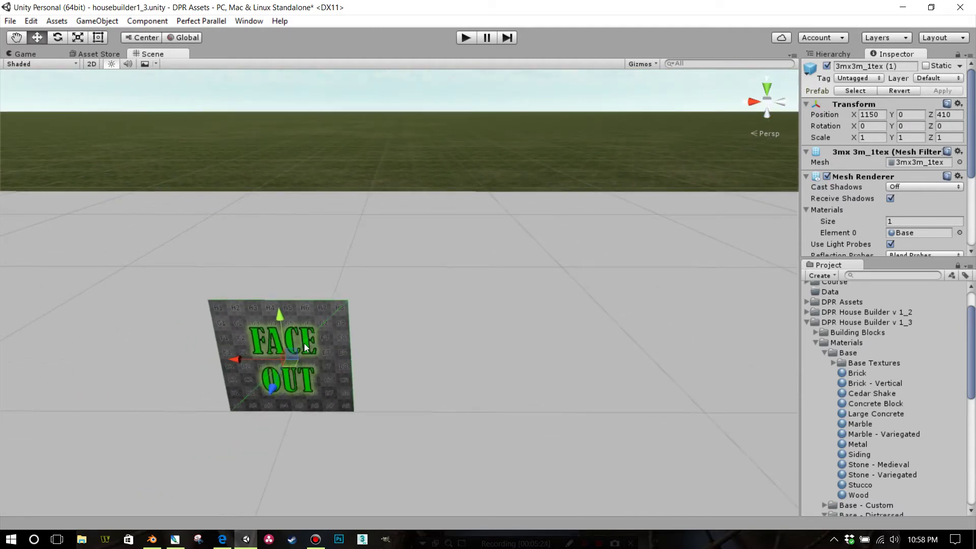
left_click_drag(236, 358, 398, 368)
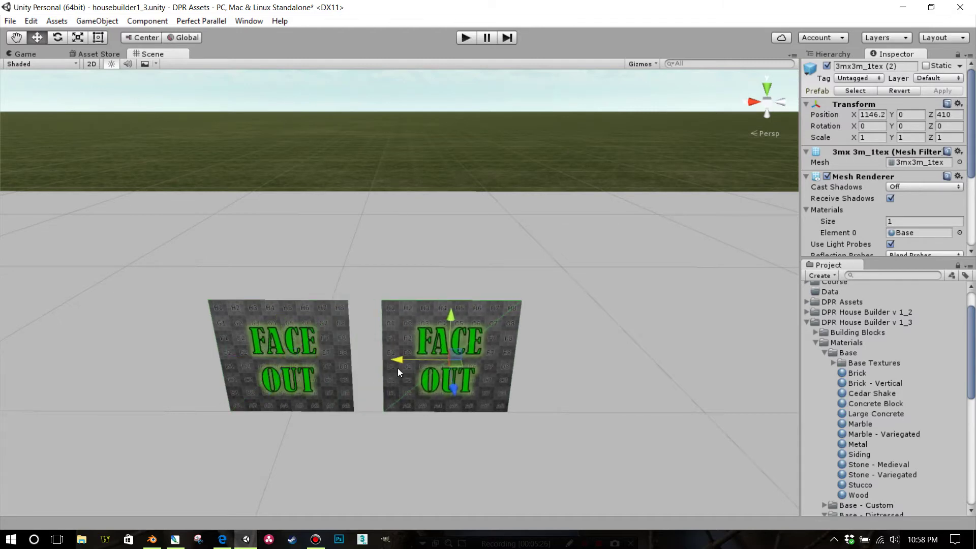
key("v")
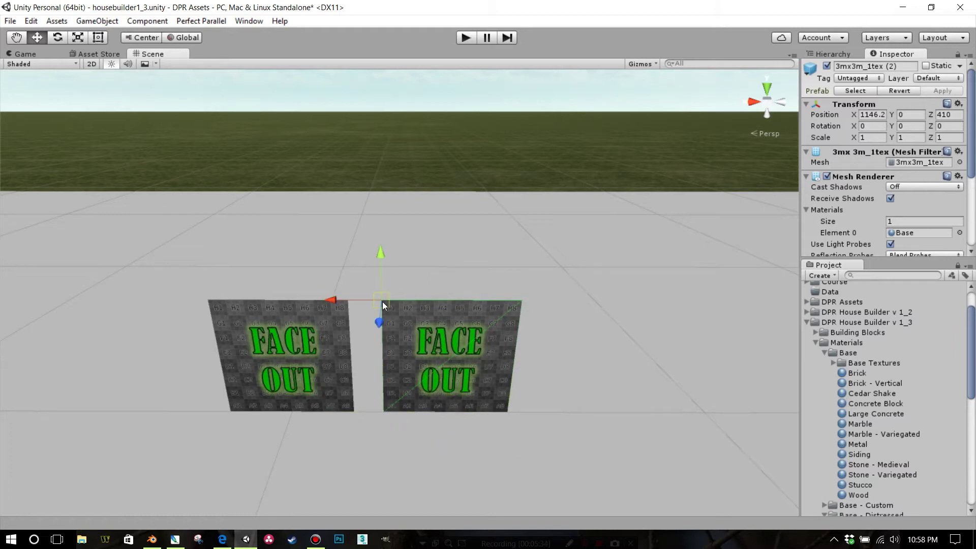
left_click_drag(383, 301, 374, 301)
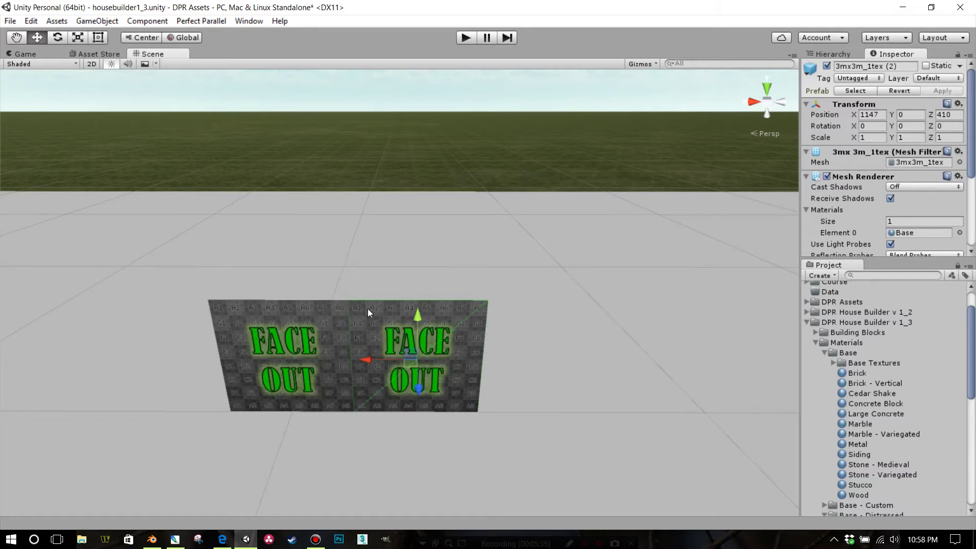
- Duplicate the second wall and extend the row by setting the copy's X position to 1144
middle_click_drag(440, 325, 433, 330)
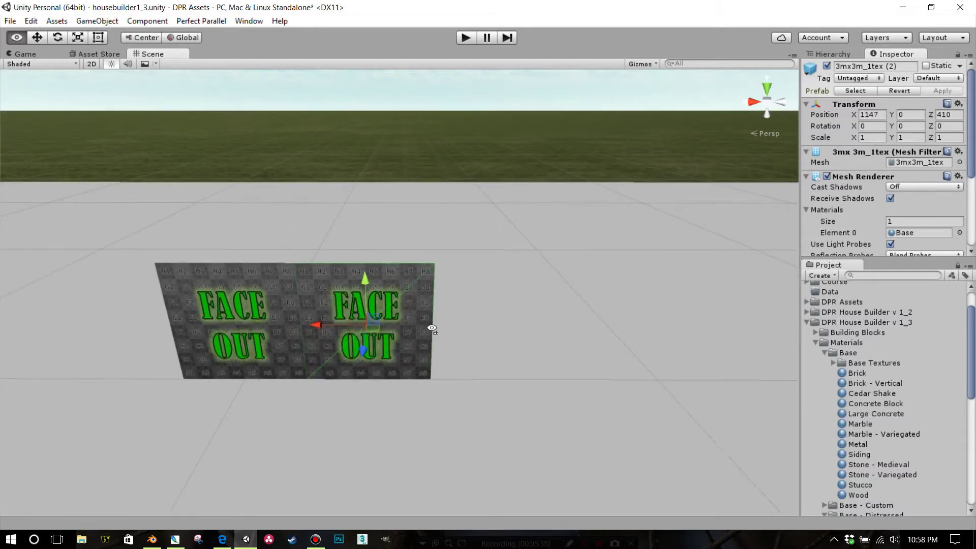
key("w")
right_click_drag(432, 330, 431, 319)
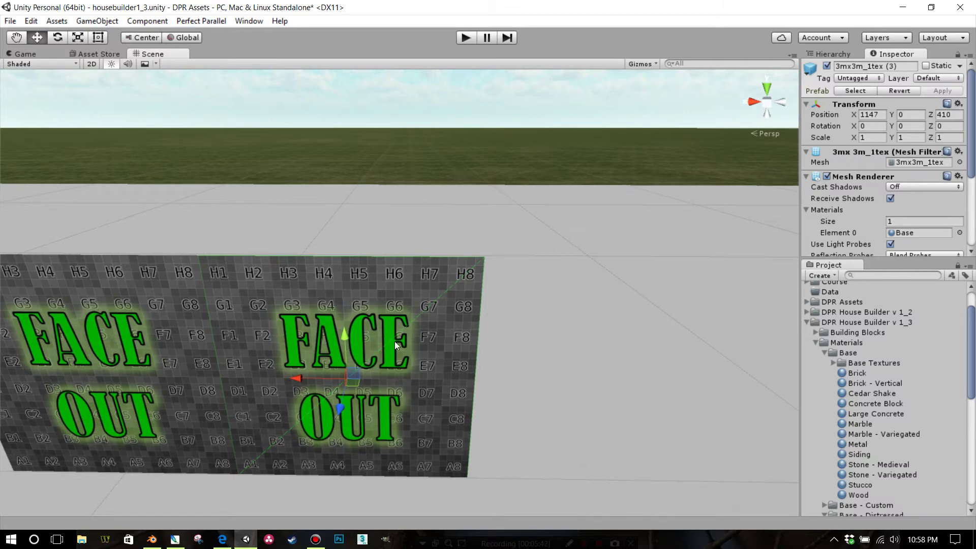
mouse_move(306, 376)
left_mouse_down()
mouse_move(428, 376)
mouse_move(287, 377)
left_mouse_up()
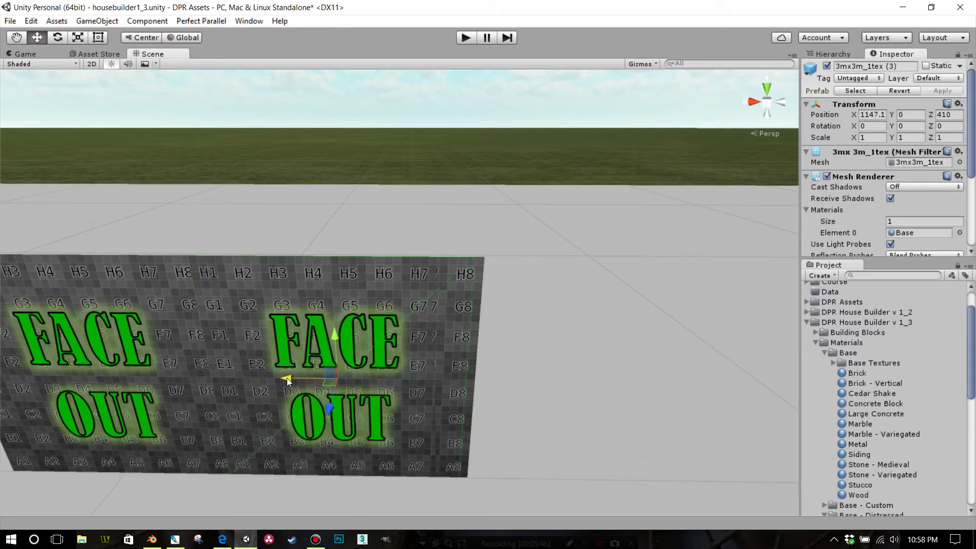
left_click(882, 114)
type("1144")
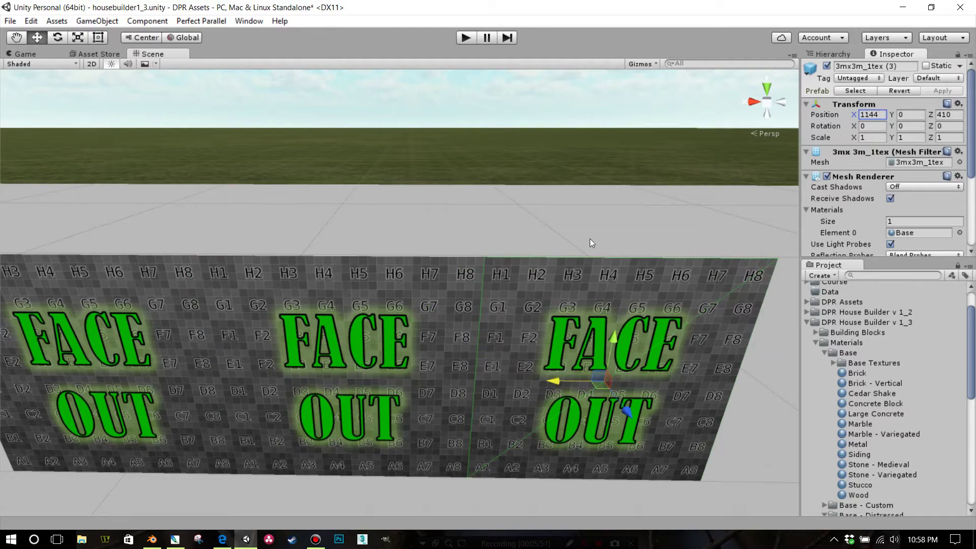
- Duplicate the third wall and set the copy's X position to 1138, leaving a one-block gap in the row
right_click_drag(590, 239, 606, 269)
middle_click_drag(562, 226, 555, 226)
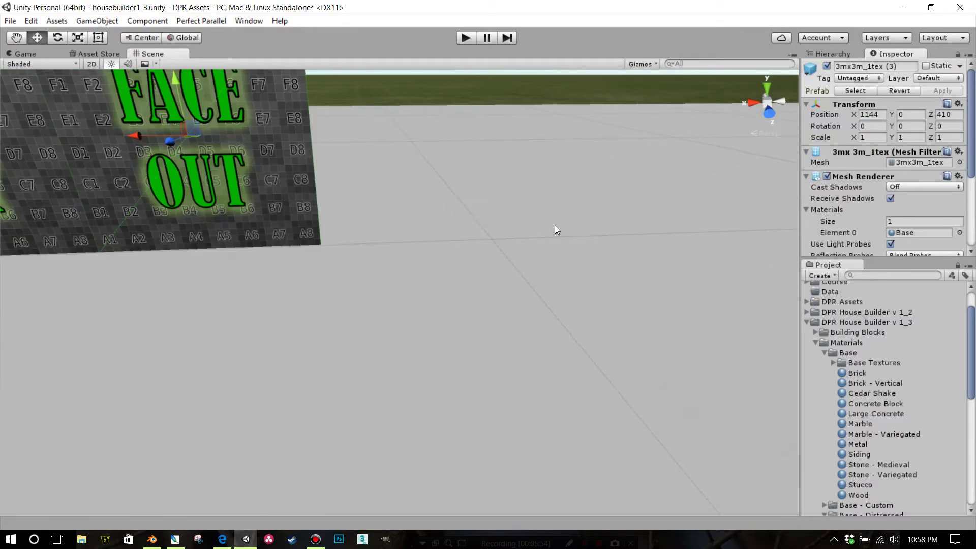
key("f")
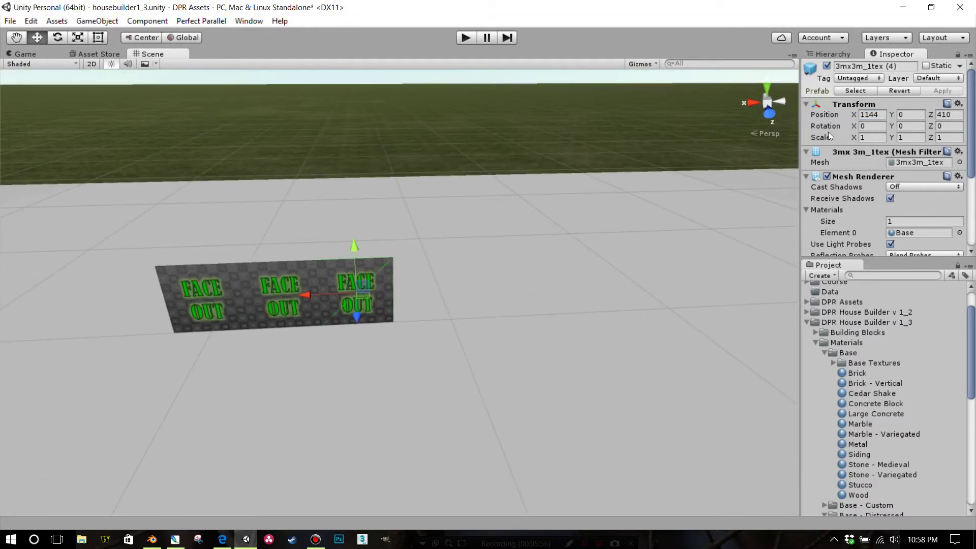
left_click(881, 116)
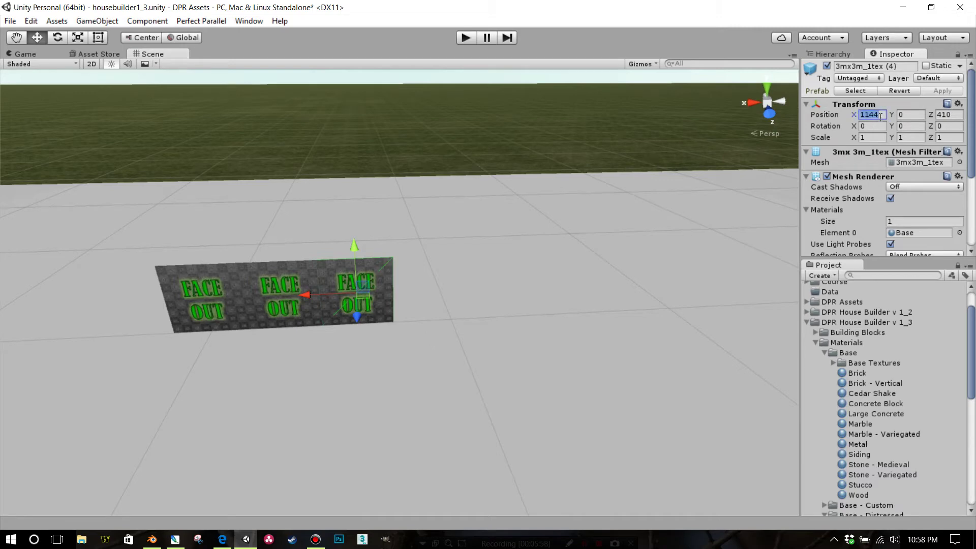
type("1141")
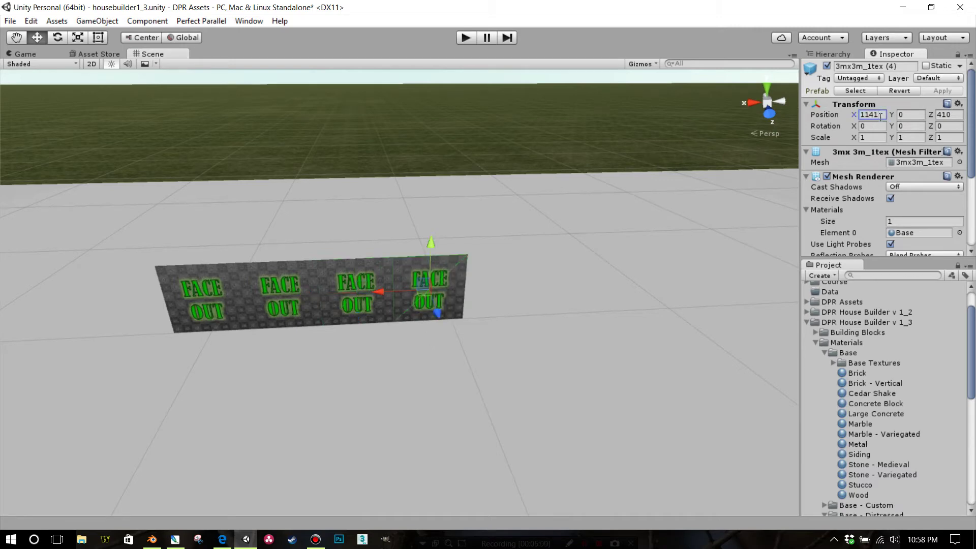
type("1138")
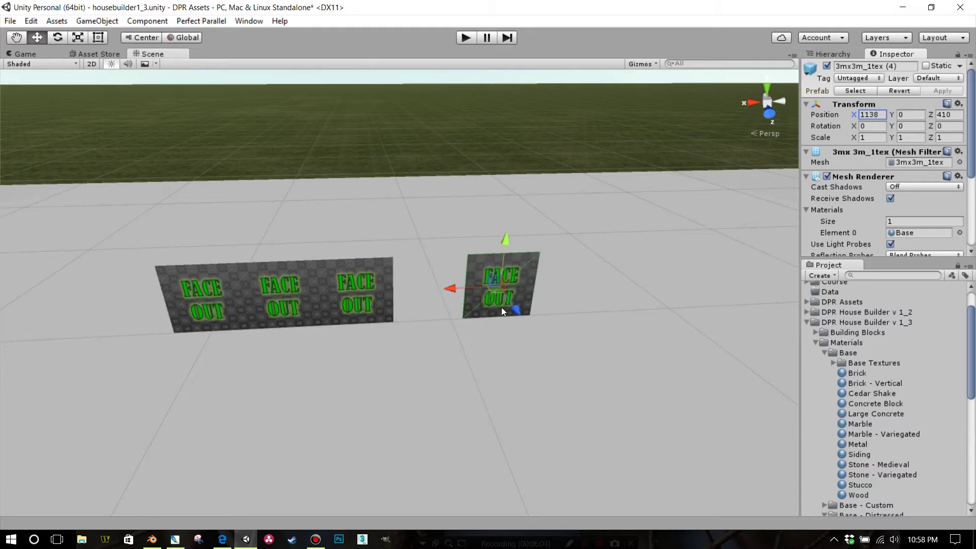
- Duplicate the detached wall and fill the gap by setting the copy's X position to 1141
left_click(492, 280)
key("ctrl+d")
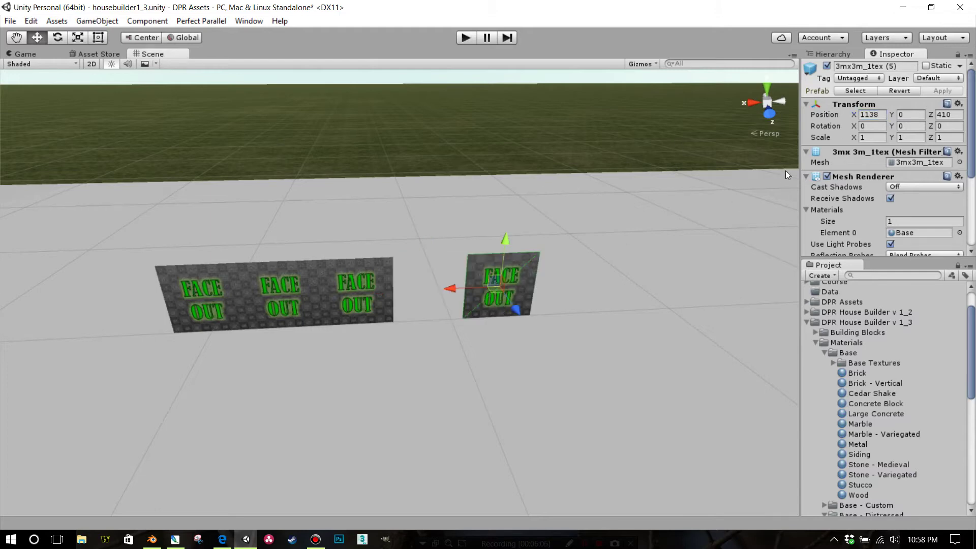
left_click(868, 115)
type("1141")
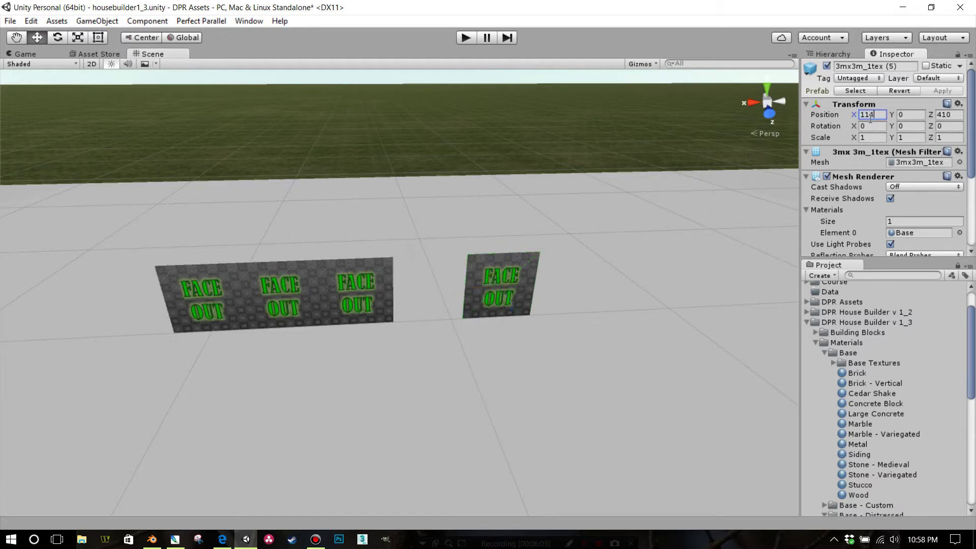
- Duplicate all five walls in the row and stack the copies as a second storey at position Y 3
right_click_drag(543, 235, 496, 242)
middle_click_drag(496, 242, 453, 246)
scroll(454, 246, "up", 3)
right_click_drag(469, 240, 468, 225)
scroll(468, 224, "down", 3)
middle_click_drag(468, 225, 484, 238)
left_click_drag(216, 308, 708, 520)
key("f")
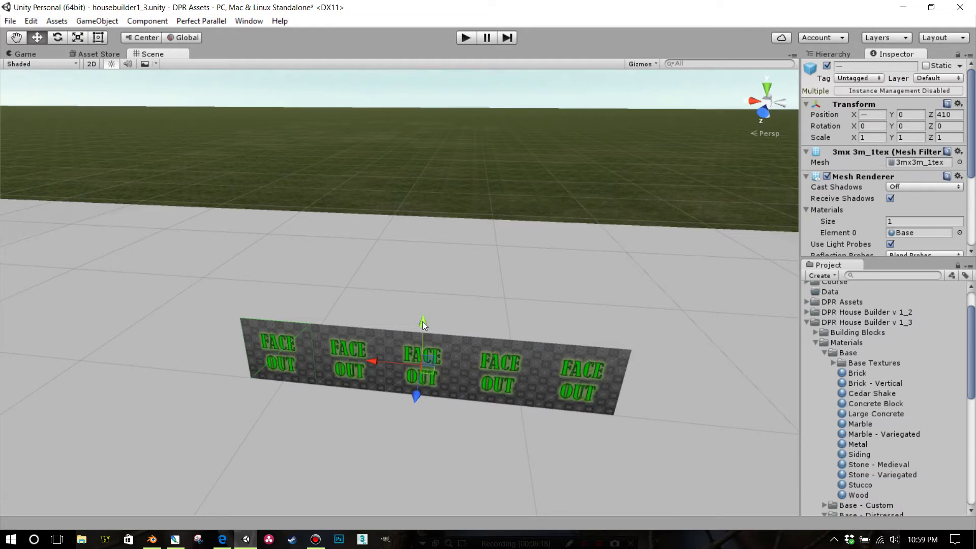
left_click(920, 115)
type("3")
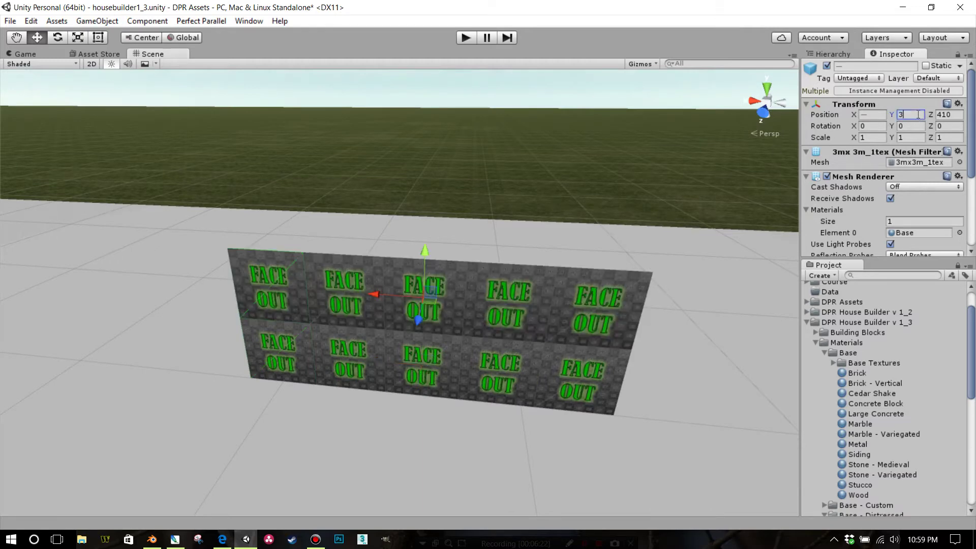
- Duplicate both storeys of the three columns at the end farthest from the block display, and rotate the copies -90 degrees about Y
left_click_drag(576, 289, 512, 237, "alt")
scroll(513, 237, "down", 10)
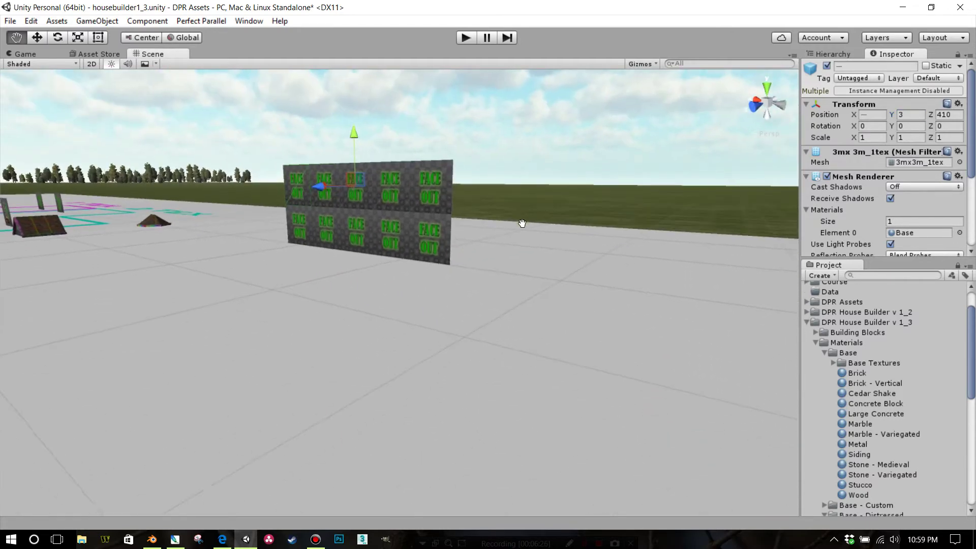
middle_click_drag(529, 232, 541, 251)
scroll(541, 252, "up", 5)
right_click_drag(542, 252, 587, 283)
middle_click_drag(575, 281, 570, 291)
key("w")
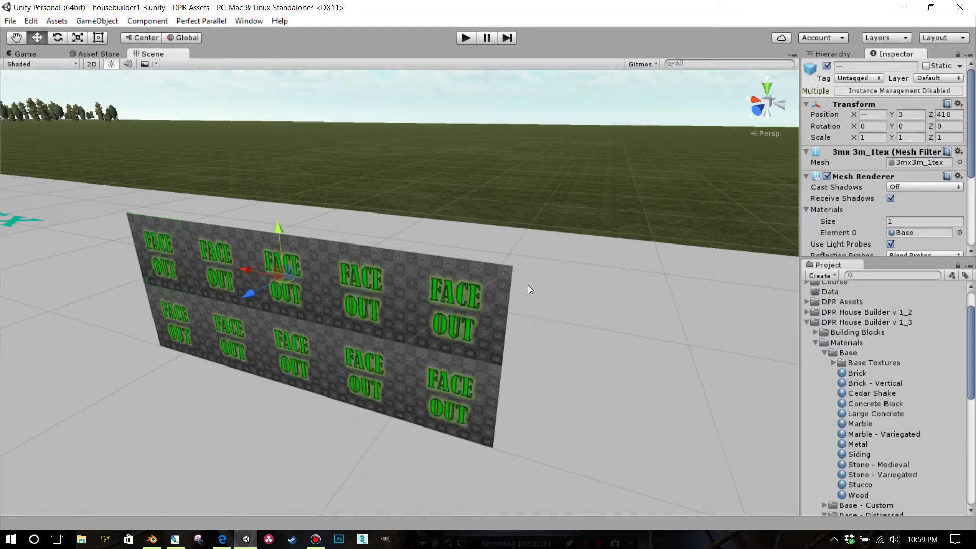
left_click_drag(524, 308, 398, 292, "alt")
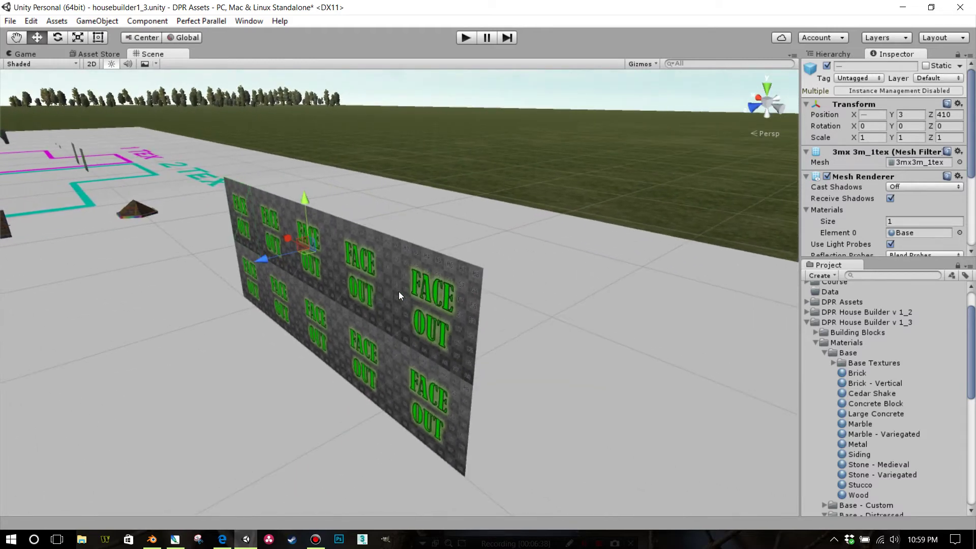
left_click(347, 280)
left_click(423, 328, "shift")
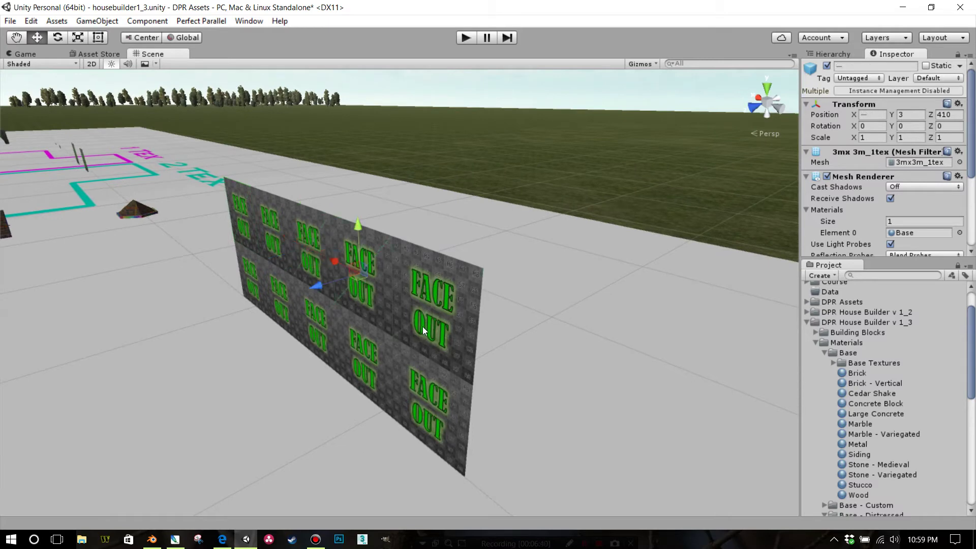
left_click(315, 342, "shift")
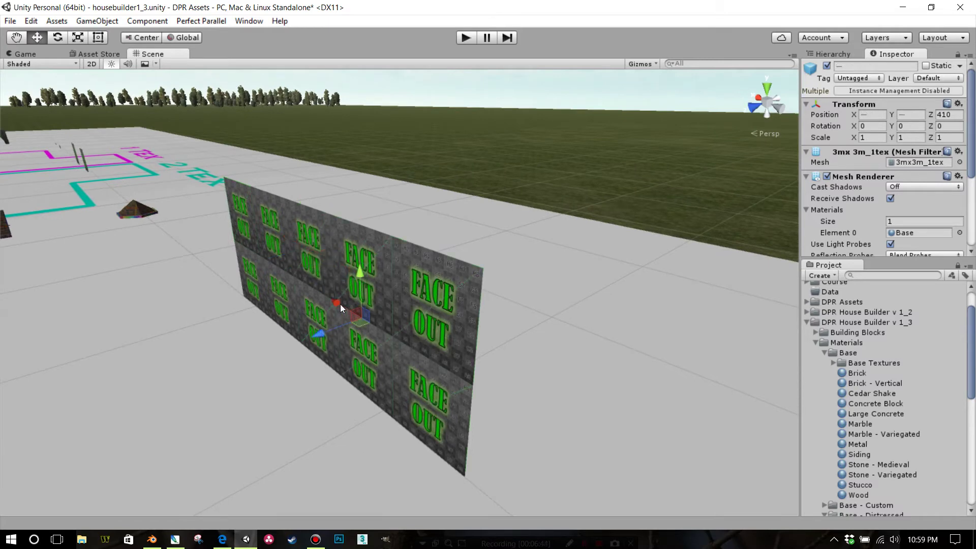
left_click(58, 38)
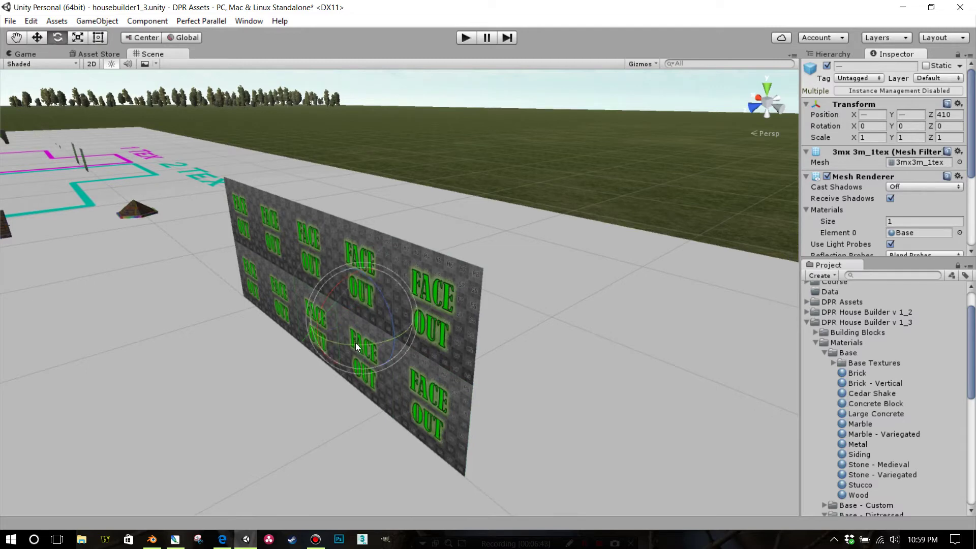
left_click_drag(438, 337, 474, 334, "ctrl")
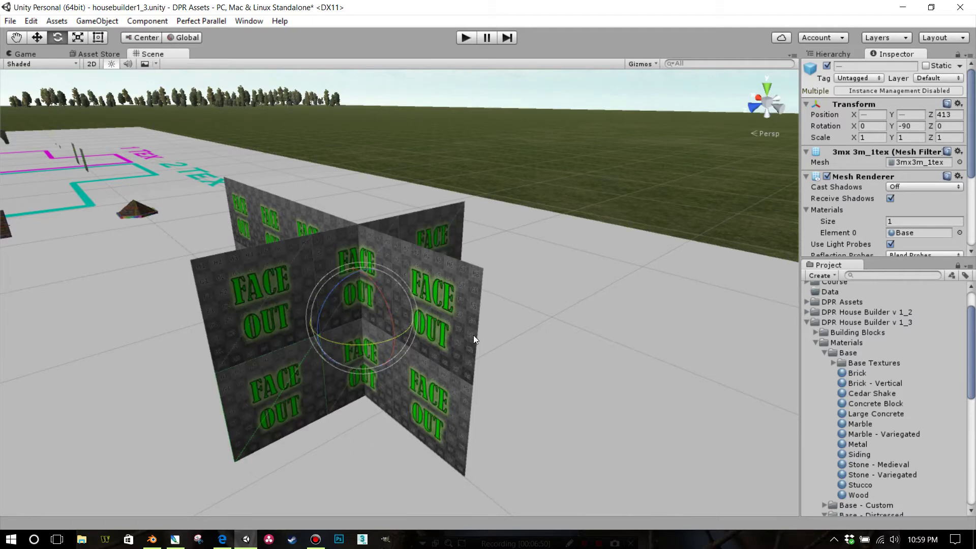
- Check the move, scale and rotation increments in the snap settings, and close them to view the crossing walls
left_click(31, 22)
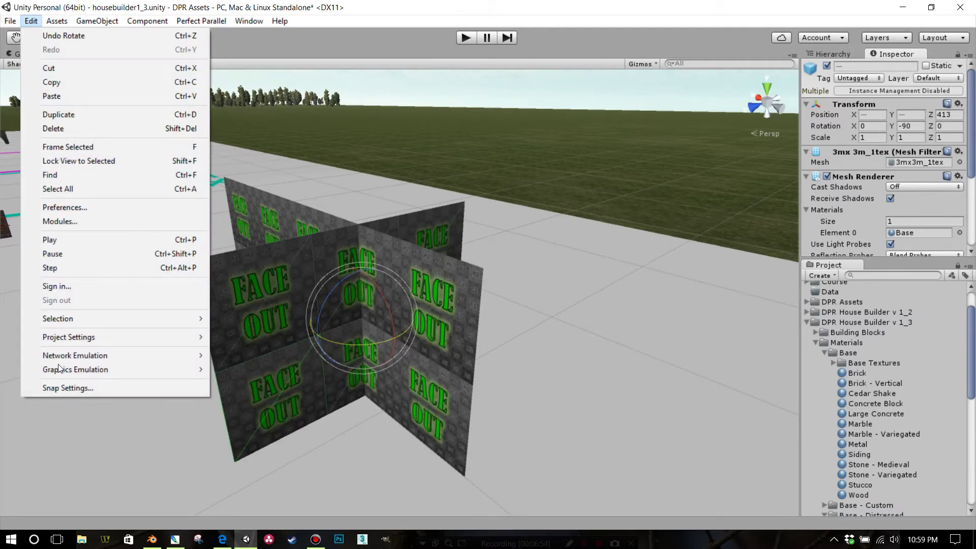
left_click(57, 387)
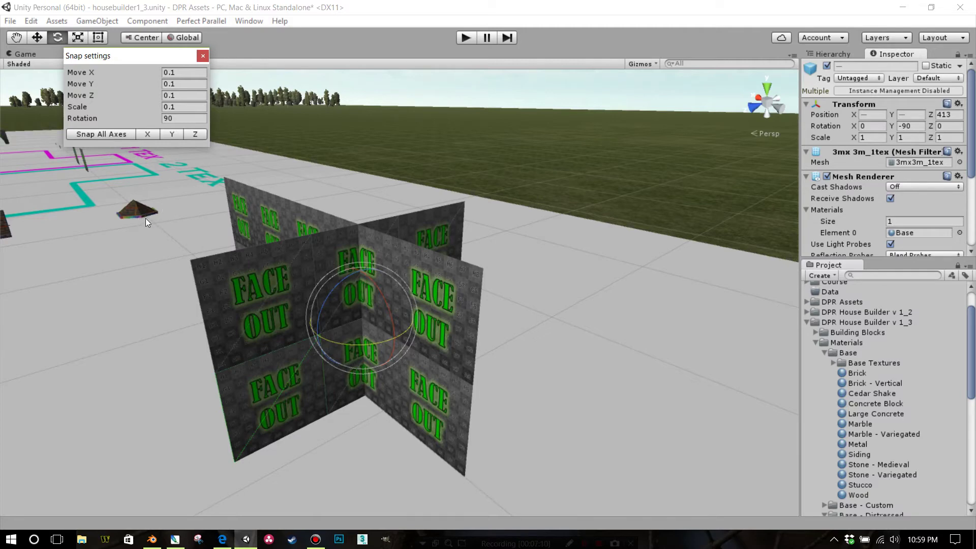
left_click(202, 58)
middle_click_drag(301, 242, 295, 238)
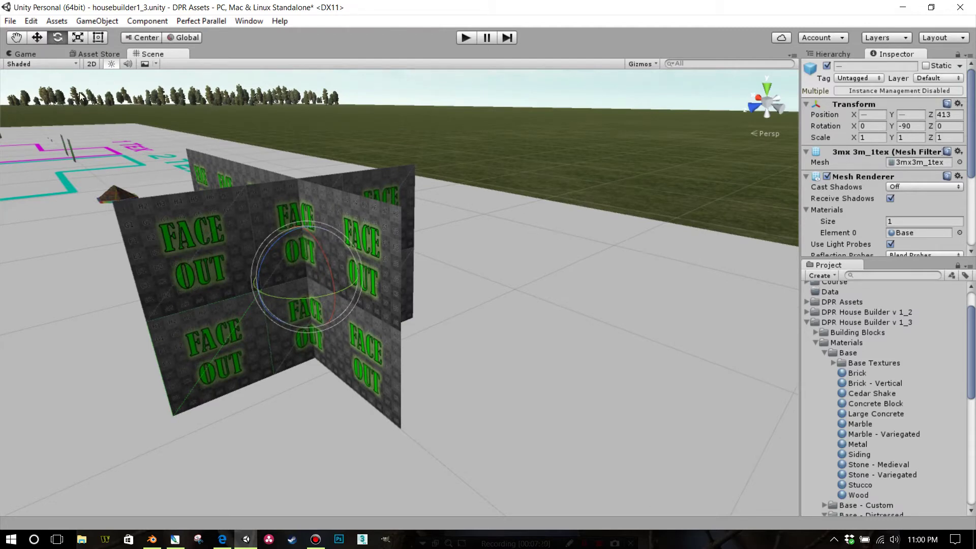
- Snap the rotated two-storey side wall onto the front wall's end corner, placing it at Z 408.5
left_click(33, 39)
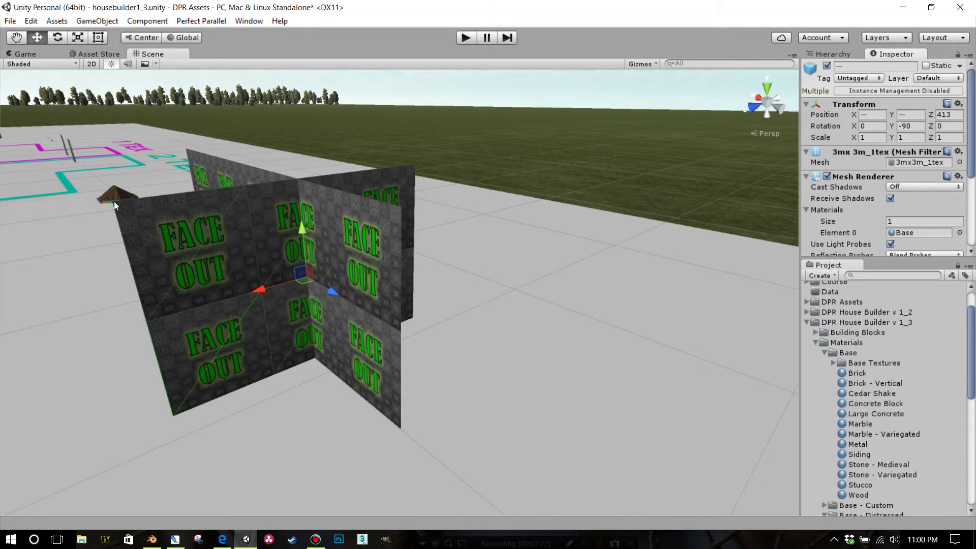
key("f")
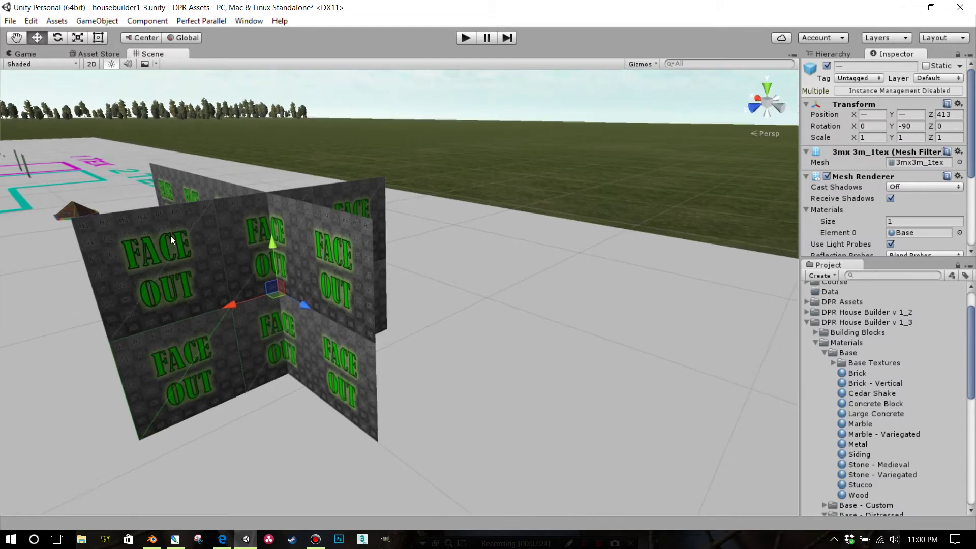
left_click(264, 210)
left_click_drag(298, 216, 569, 211)
right_click_drag(569, 224, 499, 246)
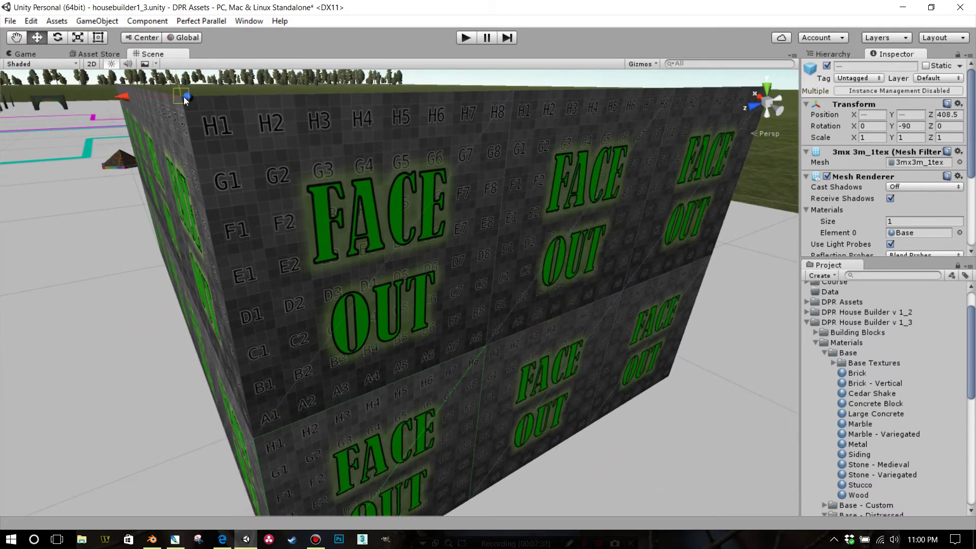
- Examine the joined two-storey corner from the outside and view both walls from their inner side
scroll(216, 111, "down", 10)
scroll(388, 231, "up", 3)
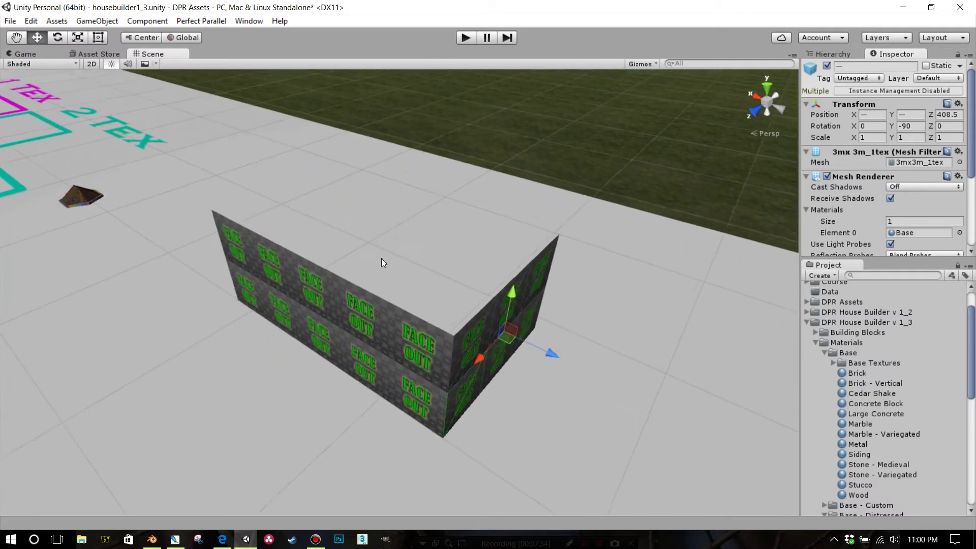
right_click_drag(381, 258, 466, 294)
middle_click_drag(465, 294, 494, 276)
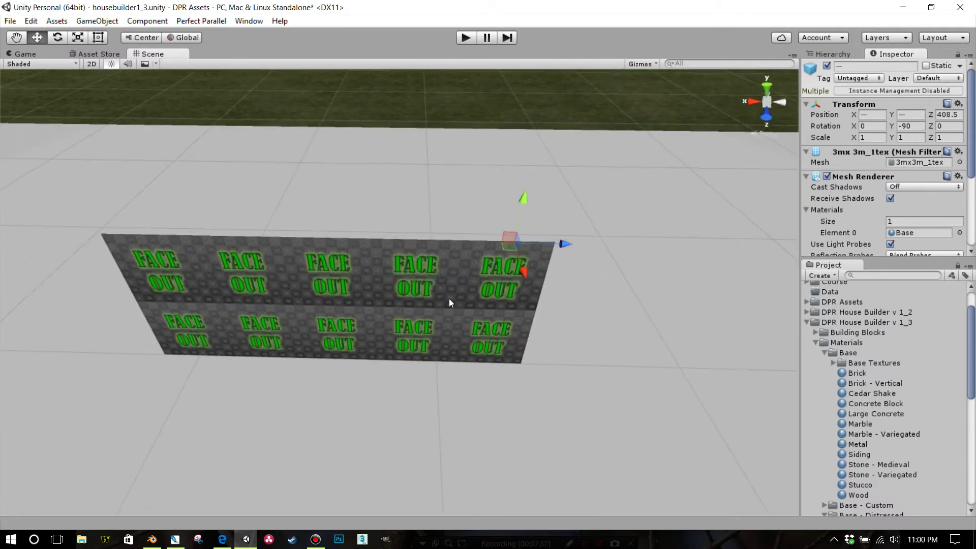
right_click_drag(449, 298, 516, 292)
middle_click_drag(515, 292, 541, 294)
scroll(540, 294, "up", 2)
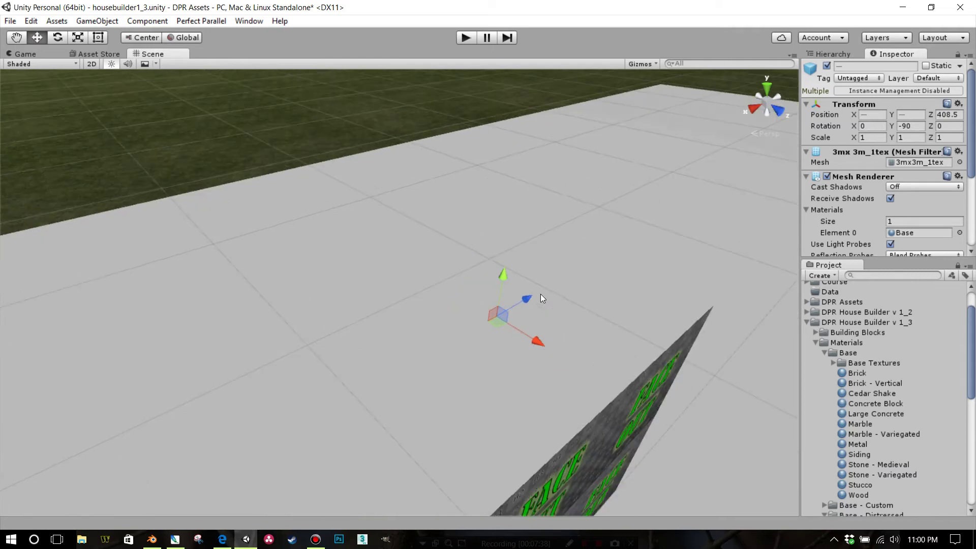
right_click_drag(541, 294, 677, 307)
scroll(673, 307, "down", 3)
middle_click_drag(575, 305, 596, 303)
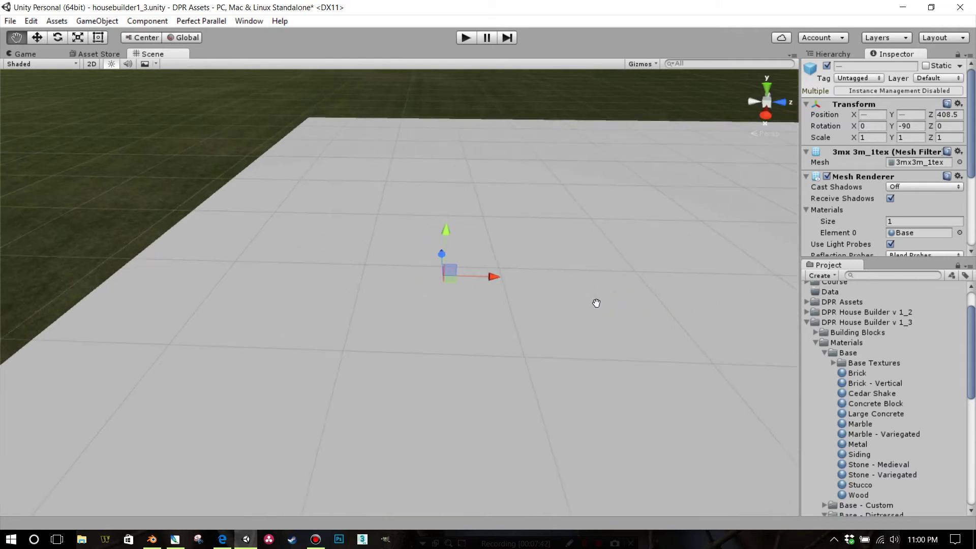
right_click_drag(596, 303, 475, 291)
middle_click_drag(474, 291, 442, 281)
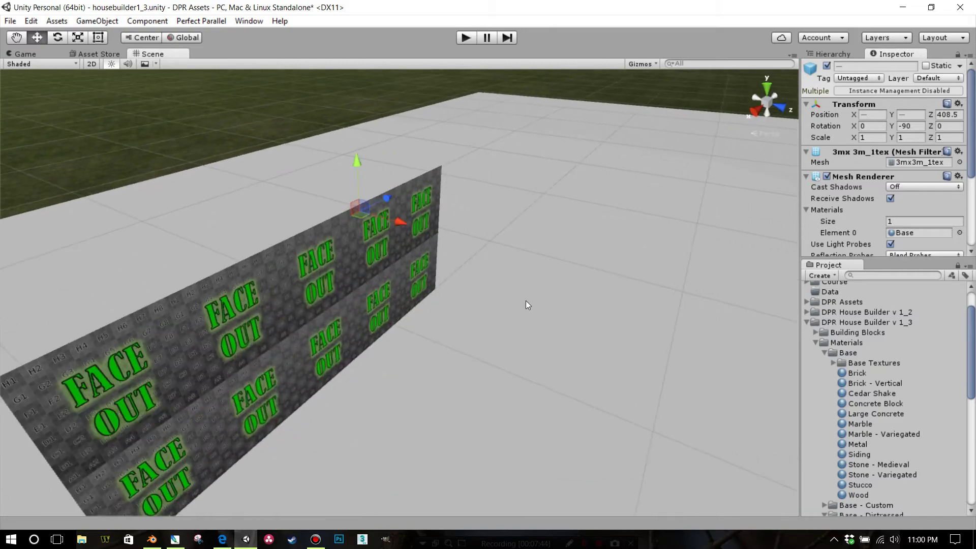
right_click_drag(526, 303, 357, 304)
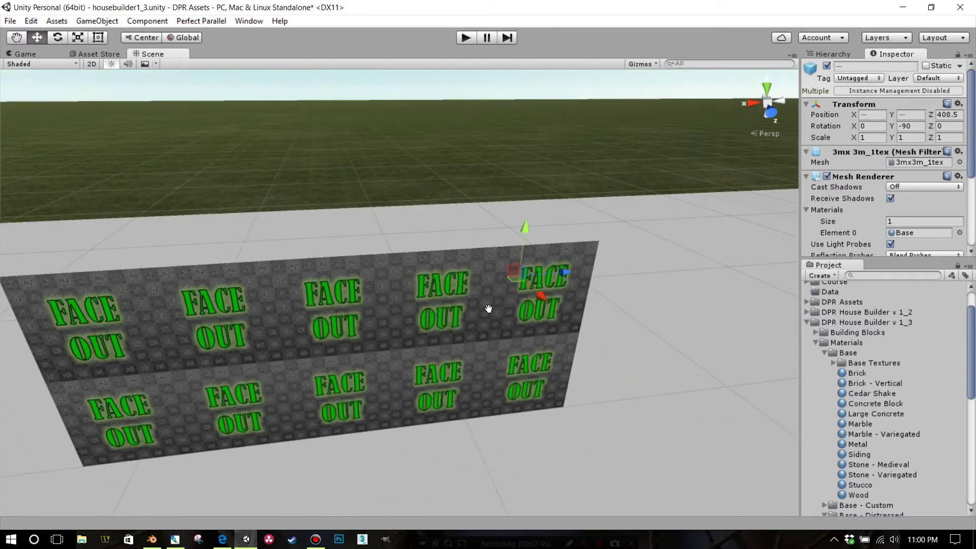
middle_click_drag(488, 309, 440, 359)
right_click_drag(501, 319, 356, 343)
middle_click_drag(575, 427, 355, 323)
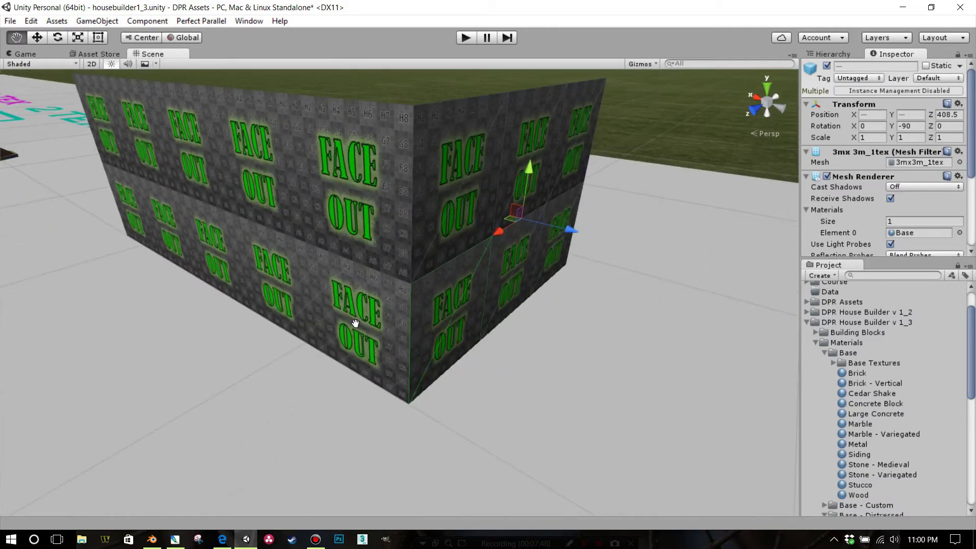
right_click_drag(356, 323, 400, 306)
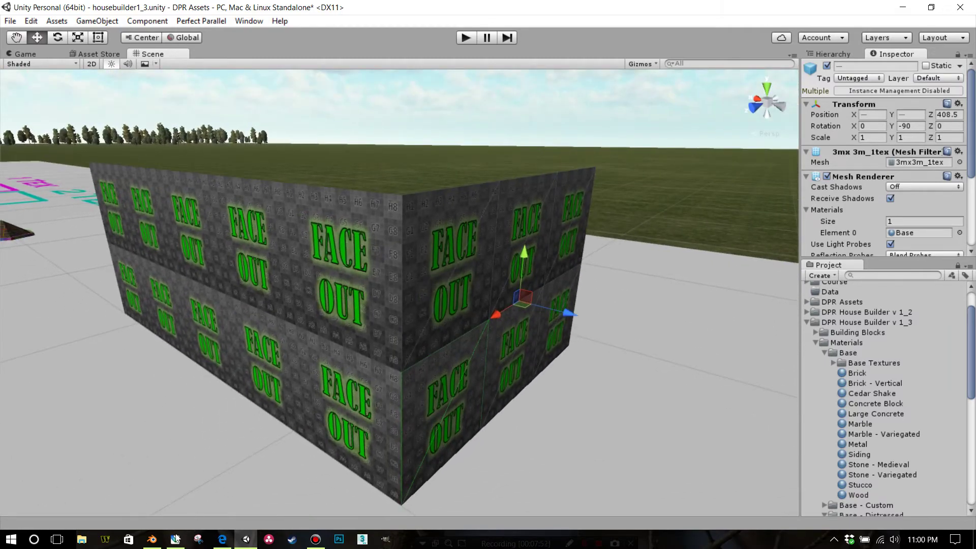
- Switch to Blender and examine the front and back faces of the 3mx3m_1tex wall block
left_click(151, 539)
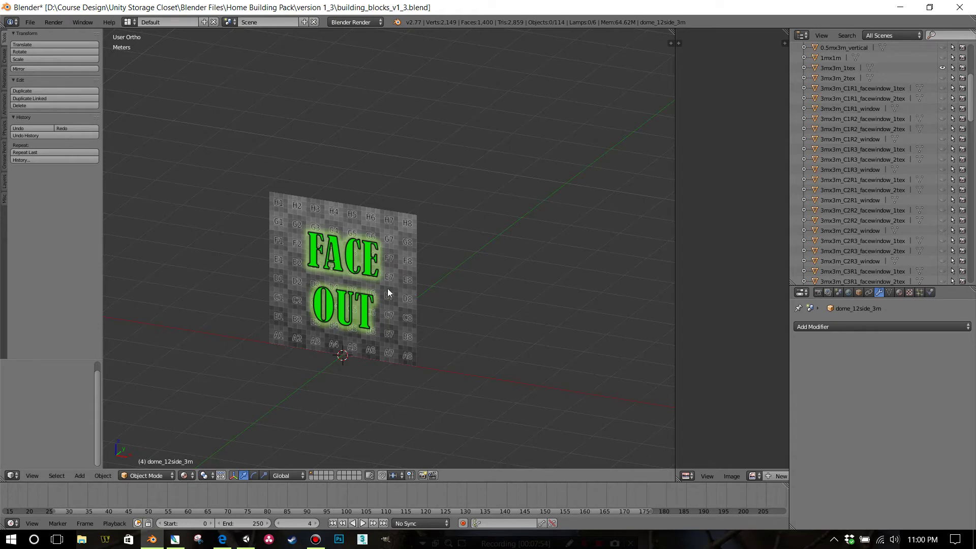
middle_click_drag(388, 289, 400, 273)
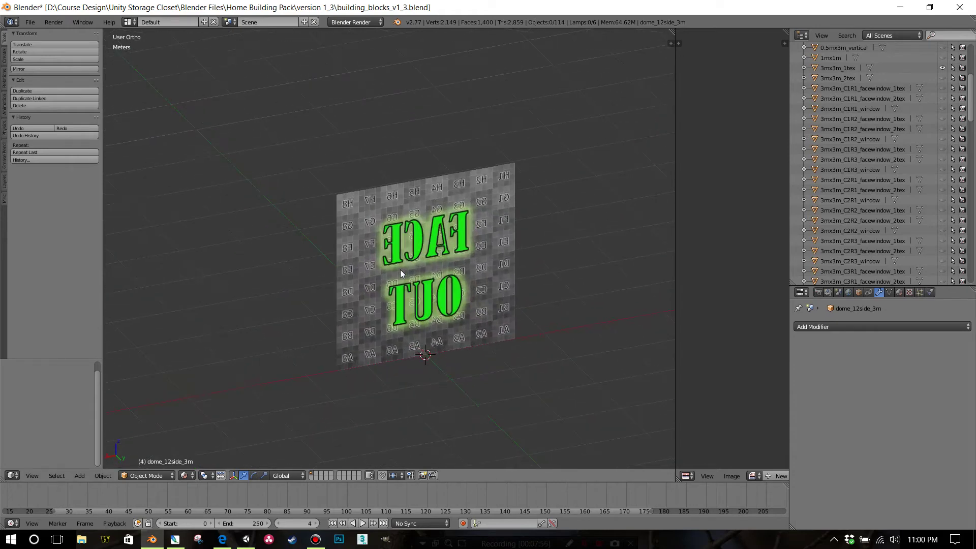
scroll(402, 270, "up", 2)
scroll(428, 289, "down", 4)
middle_click_drag(346, 303, 559, 307)
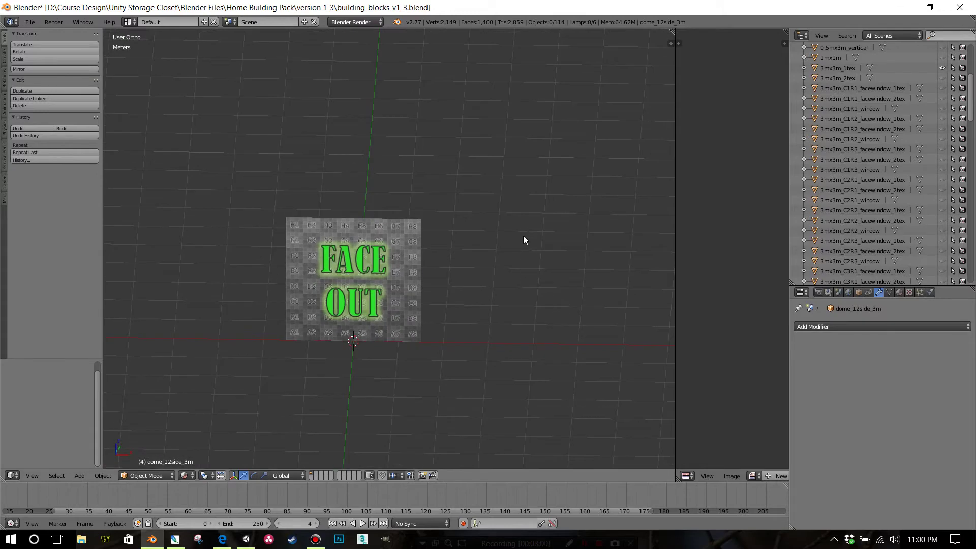
scroll(523, 244, "down", 5)
scroll(520, 252, "up", 6)
scroll(400, 282, "down", 2)
middle_click_drag(399, 283, 354, 275)
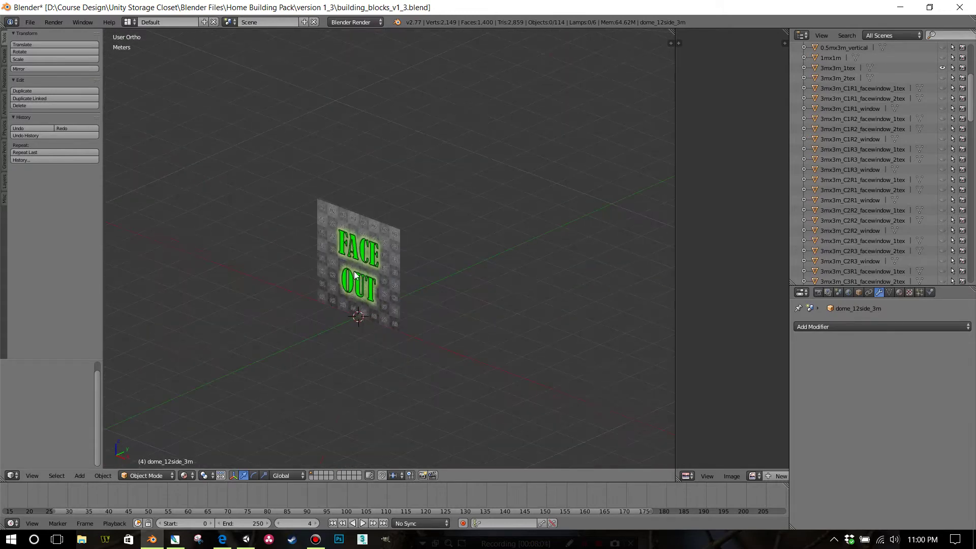
- Switch back to Unity and examine the assembled walls from outside and behind, including the displayed roof blocks beyond them
left_click(246, 539)
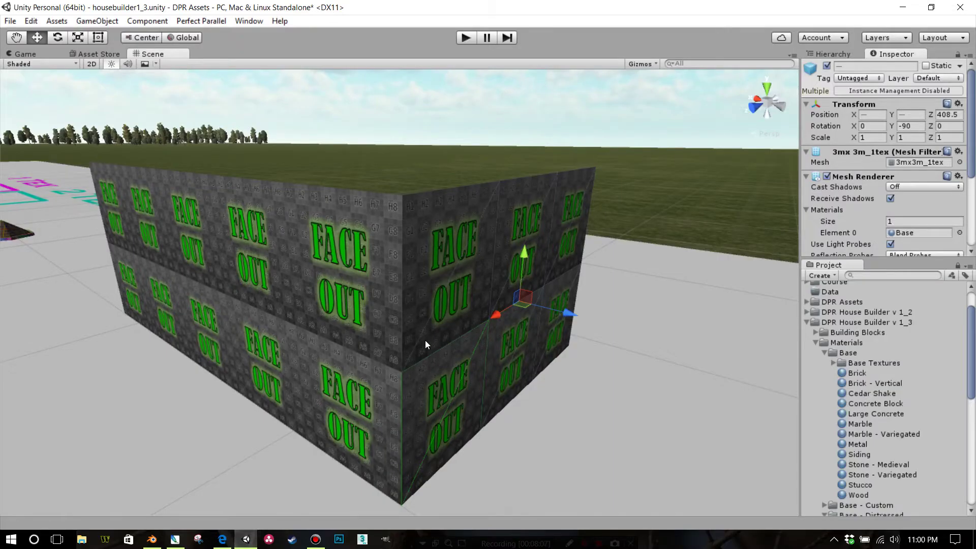
mouse_move(431, 341)
middle_mouse_down()
mouse_move(447, 344)
mouse_move(432, 343)
middle_mouse_up()
right_click_drag(426, 348, 455, 355)
left_click_drag(445, 330, 413, 334, "alt")
right_click_drag(429, 328, 487, 342)
scroll(403, 332, "down", 5)
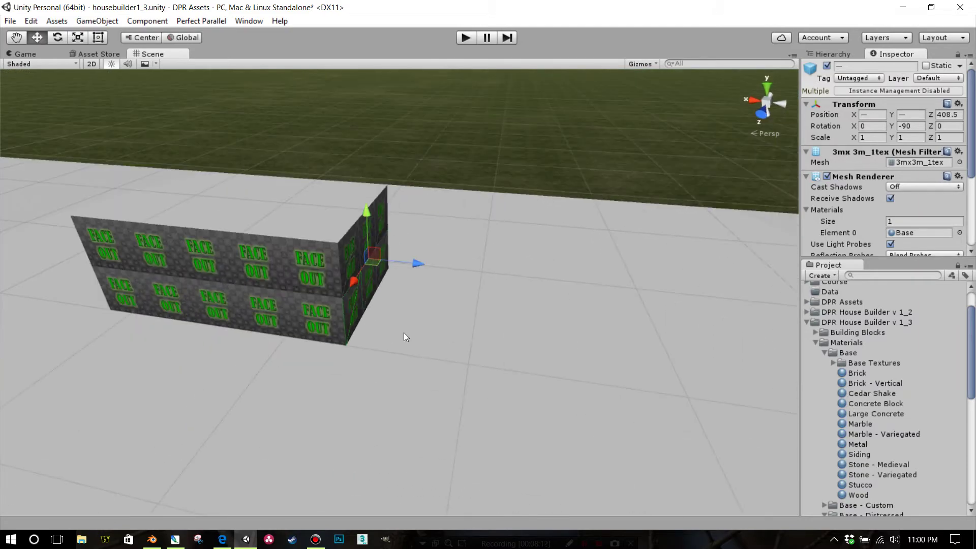
left_click_drag(403, 332, 417, 339, "alt")
right_click_drag(417, 340, 530, 350)
middle_click_drag(534, 348, 571, 346)
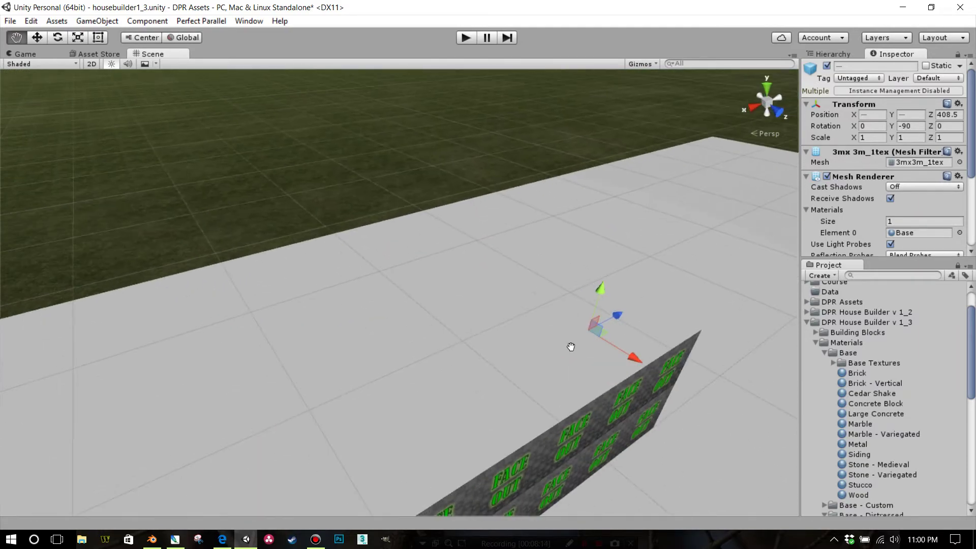
right_click_drag(571, 346, 700, 352)
middle_click_drag(663, 345, 727, 340)
right_click_drag(656, 343, 782, 328)
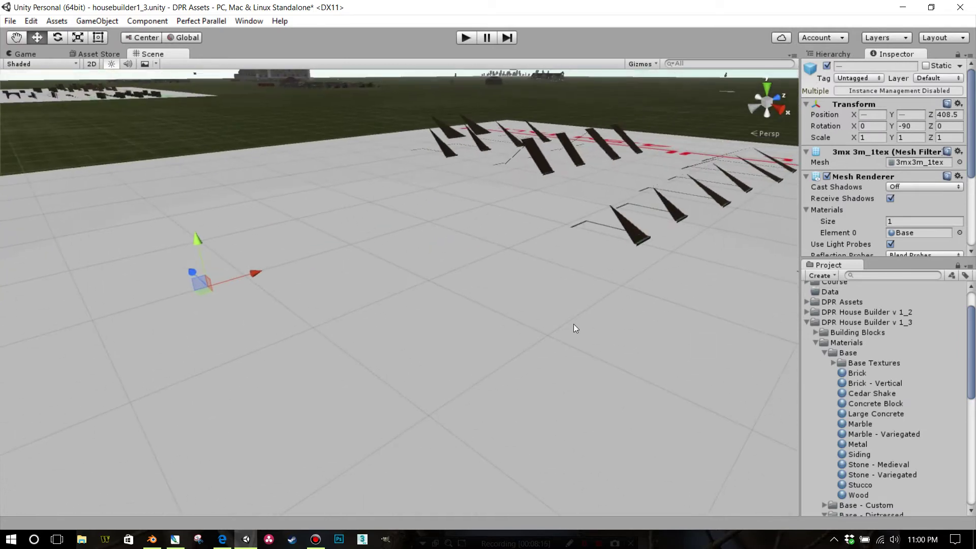
scroll(573, 324, "down", 4)
middle_click_drag(555, 316, 580, 315)
left_click_drag(580, 315, 496, 255, "alt")
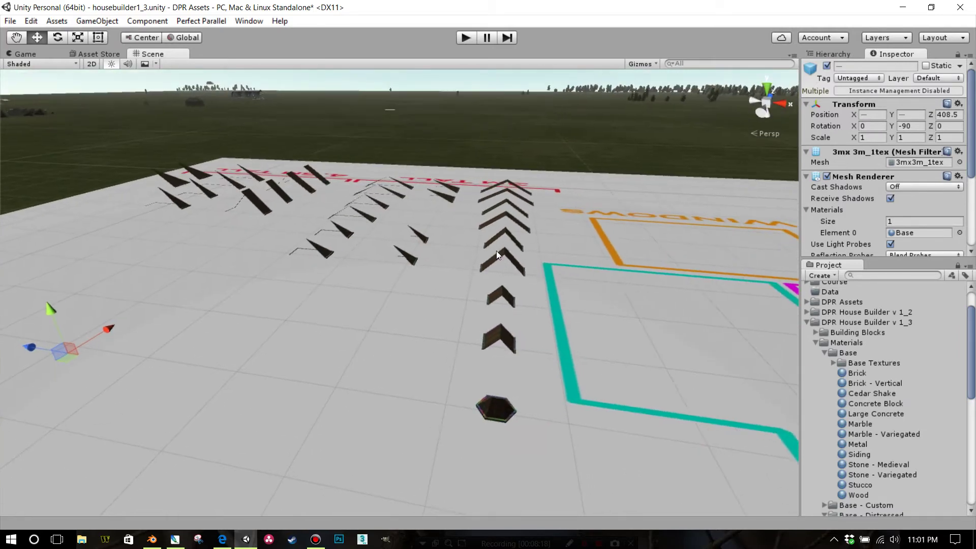
left_click_drag(352, 234, 298, 242, "alt")
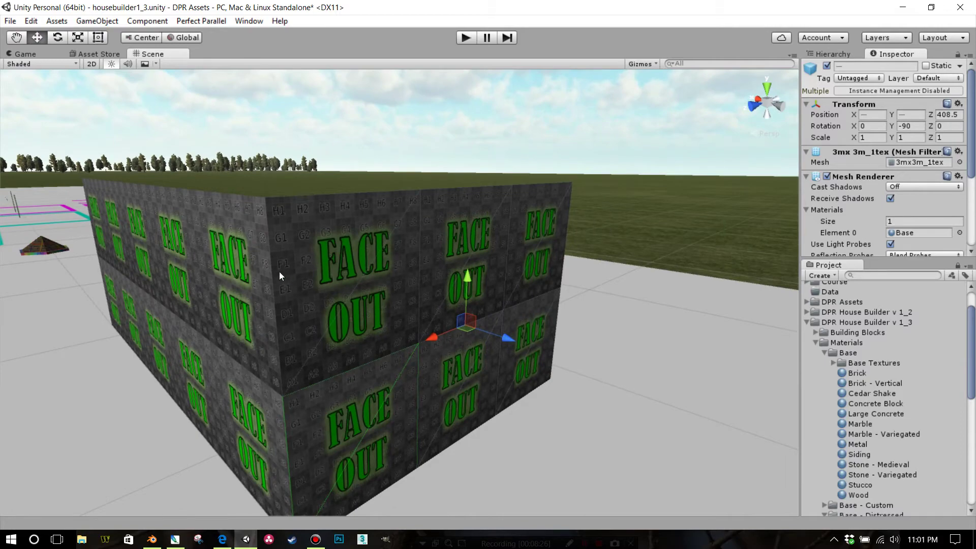
- Examine the two-storey corner up close and the full length of the front wall from outside
left_click_drag(350, 305, 460, 290, "alt")
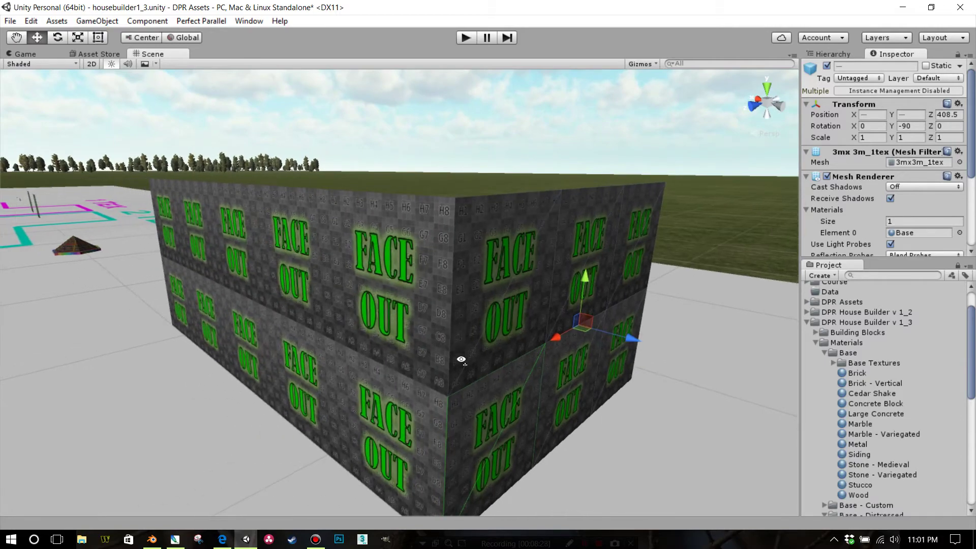
left_click_drag(462, 355, 459, 350, "alt")
left_click_drag(467, 291, 405, 311, "alt")
right_click_drag(405, 311, 461, 336)
scroll(461, 336, "down", 2)
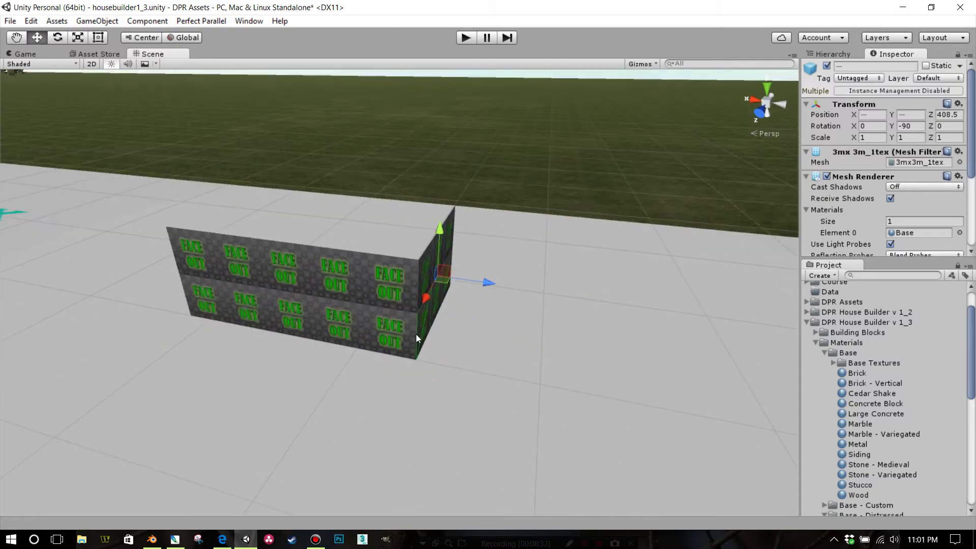
middle_click_drag(416, 335, 431, 336)
right_click_drag(432, 335, 438, 330)
left_click_drag(437, 330, 405, 331, "alt")
middle_click_drag(355, 340, 377, 322)
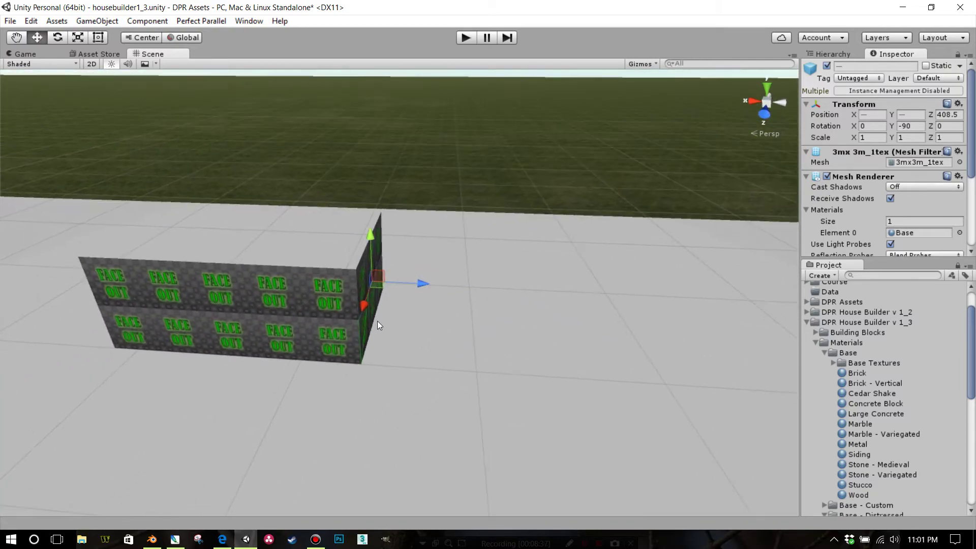
- Duplicate the two-storey side wall and move the copy to the opposite end of the front wall, at X 1151.3
left_click(430, 288)
left_click_drag(320, 278, 92, 267)
middle_click_drag(133, 269, 206, 286)
scroll(206, 285, "up", 5)
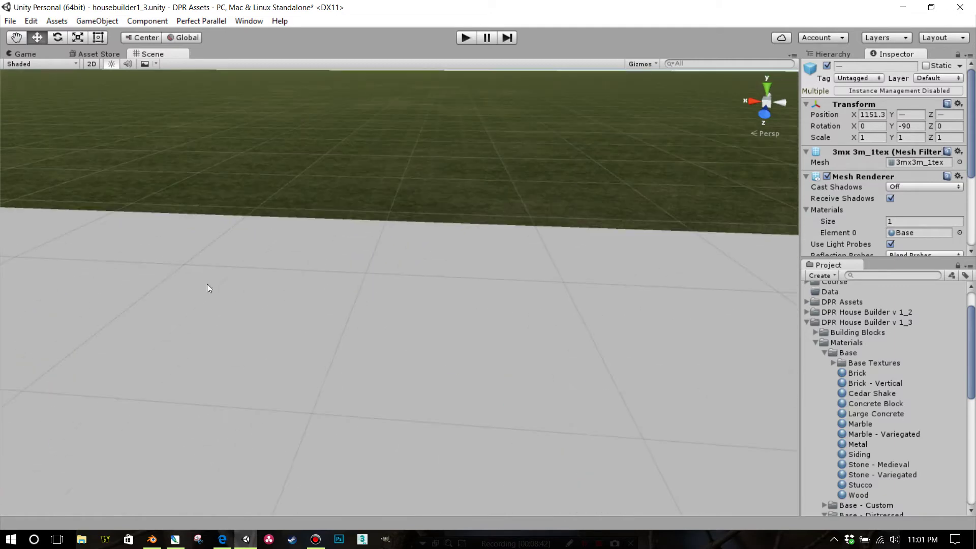
right_click_drag(207, 287, 553, 265)
scroll(554, 265, "down", 4)
left_click_drag(554, 263, 261, 212, "alt")
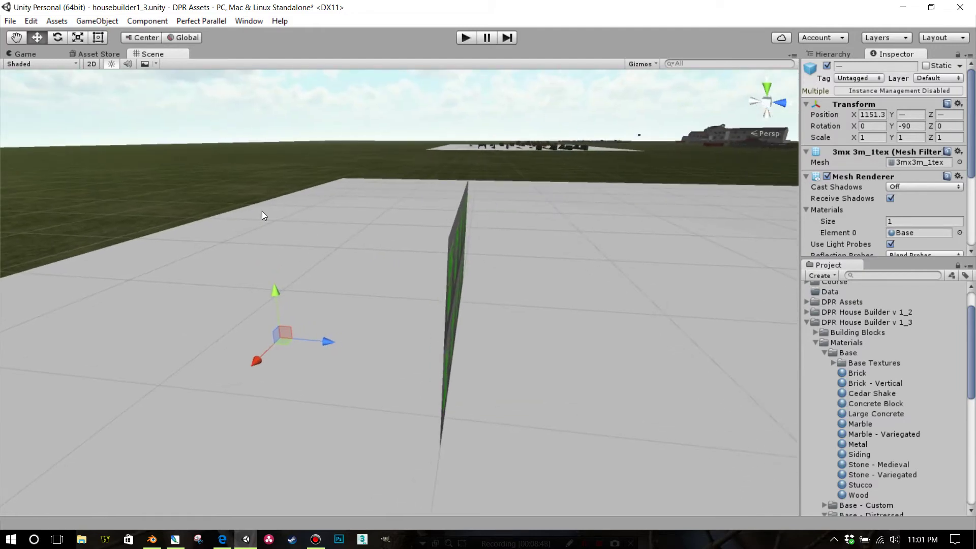
- Rotate the copied side wall to 90 degrees about Y and snap it to the front wall's corner at X 1151.5
left_click(60, 38)
left_click_drag(304, 356, 186, 358)
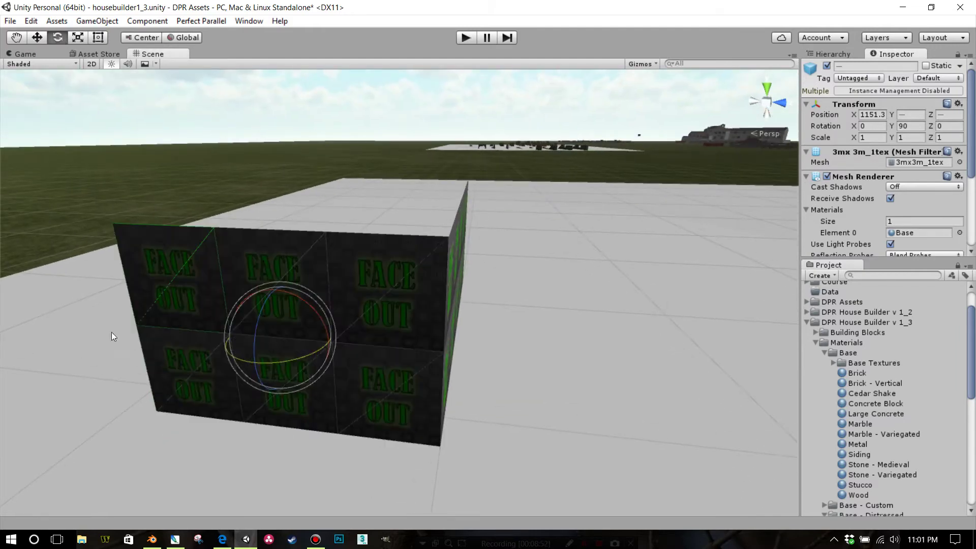
middle_click_drag(436, 288, 337, 262)
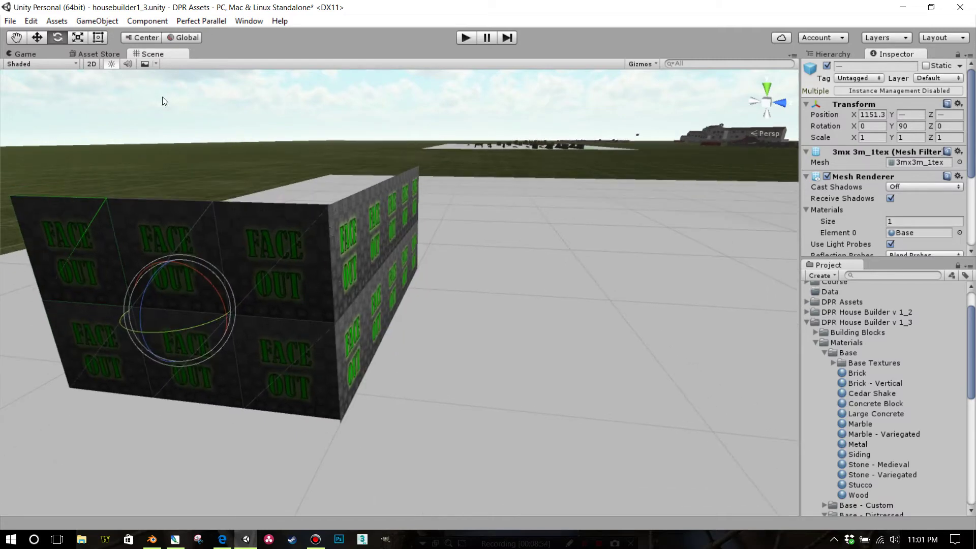
left_click(38, 38)
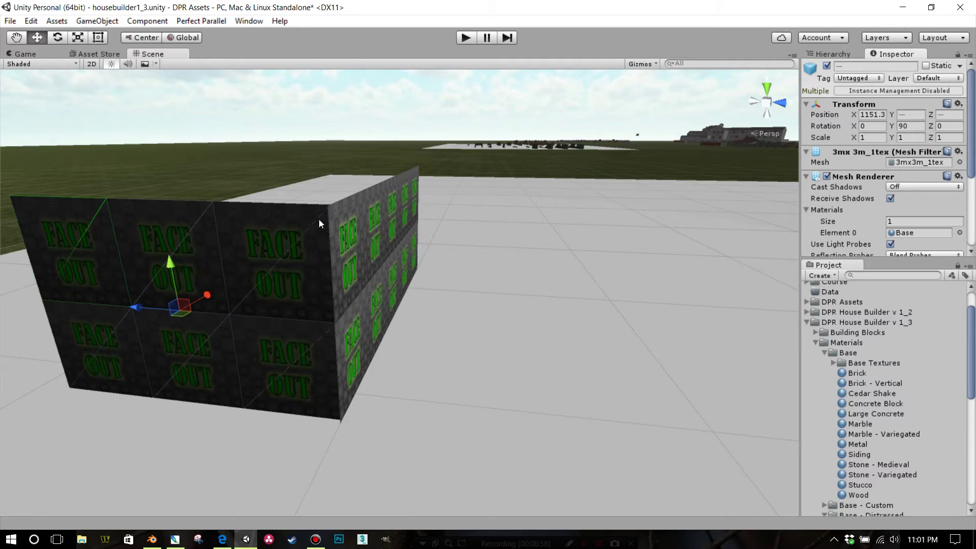
middle_click_drag(320, 214, 322, 224)
scroll(322, 225, "up", 4)
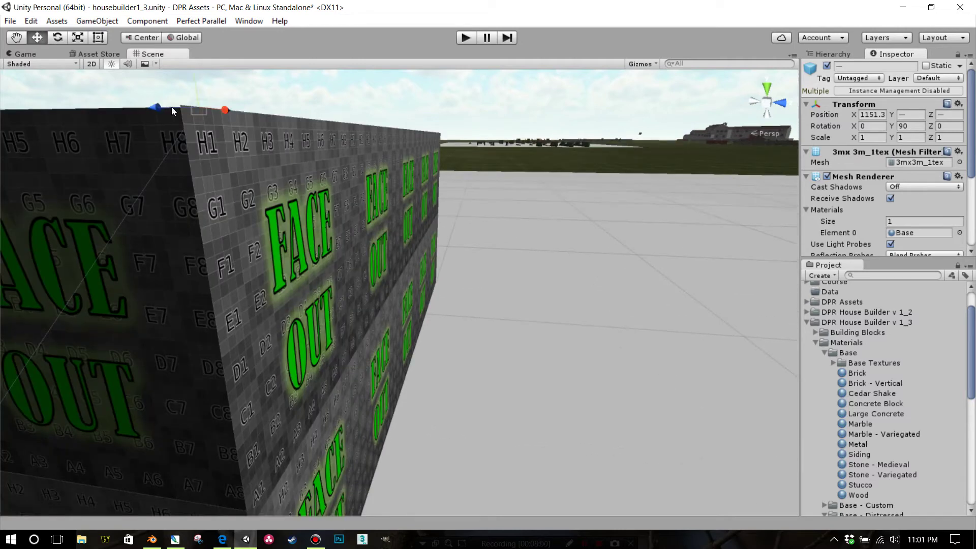
left_click_drag(194, 107, 180, 107)
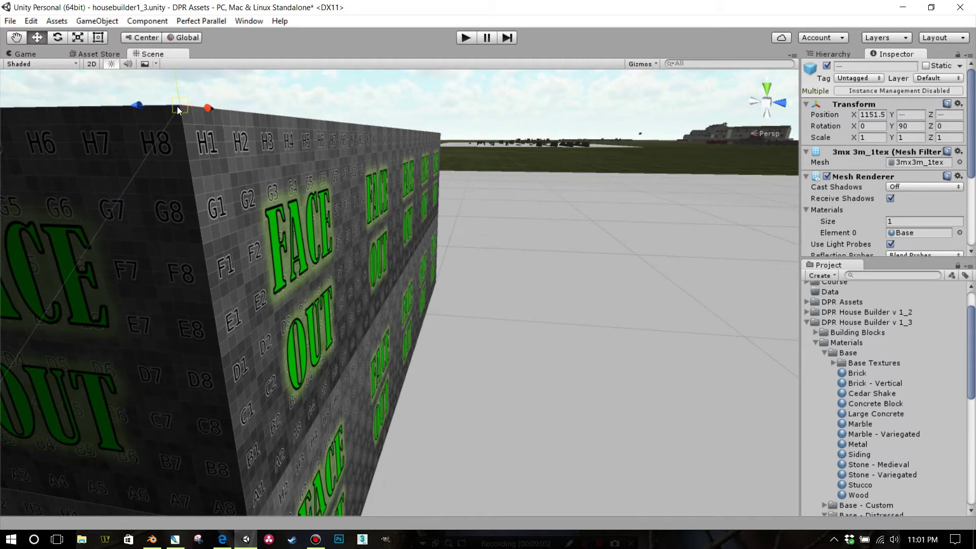
- Duplicate both storeys of the five-column front wall and move the copies toward the rear, to about Z 401.42
left_click(235, 136)
right_click_drag(333, 143, 245, 182)
scroll(254, 186, "down", 5)
middle_click_drag(351, 165, 247, 190)
left_click_drag(248, 190, 259, 249, "alt")
mouse_move(337, 207)
middle_mouse_down()
mouse_move(324, 230)
mouse_move(346, 211)
middle_mouse_up()
scroll(353, 243, "down", 4)
right_click_drag(352, 243, 386, 291)
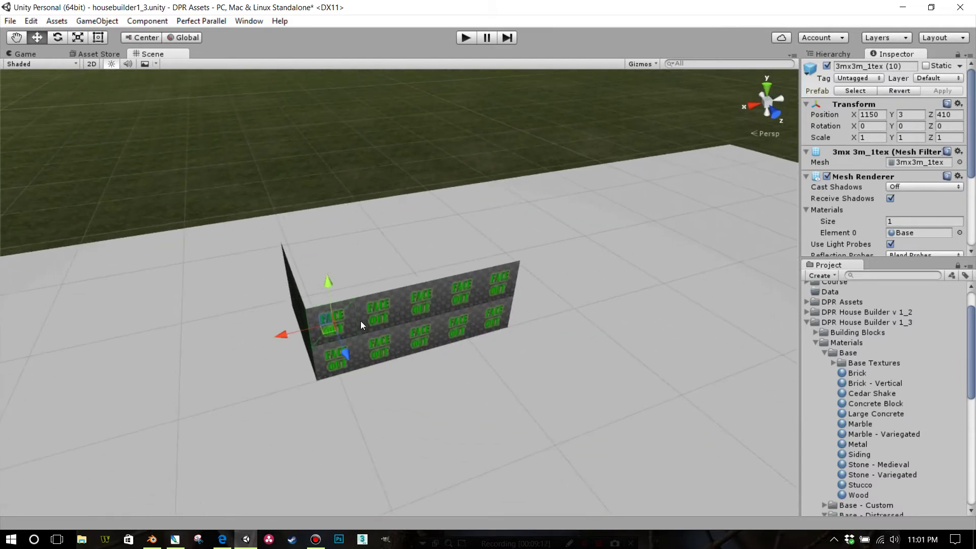
left_click_drag(361, 321, 335, 255, "alt")
left_click(361, 246, "shift")
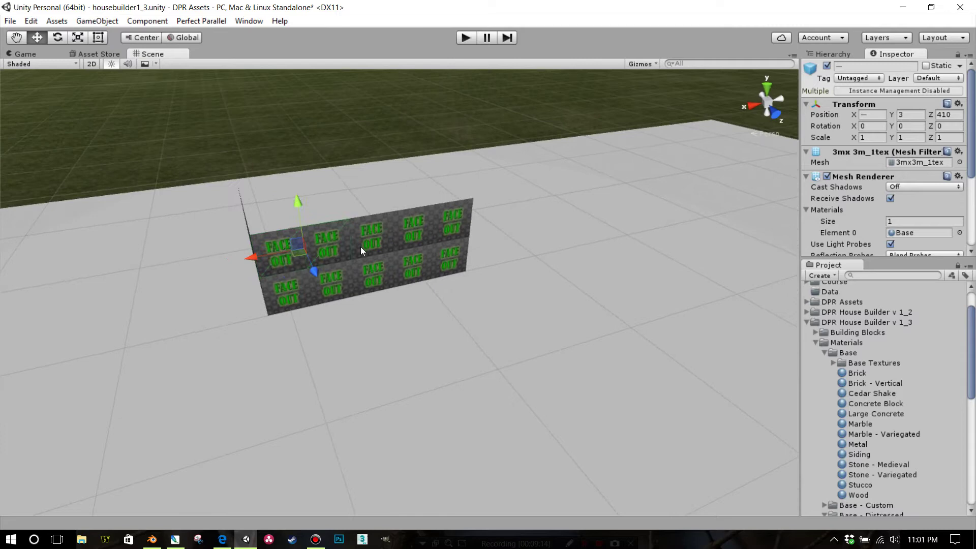
left_click(404, 242, "shift")
left_click(450, 233, "shift")
left_click(452, 257, "shift")
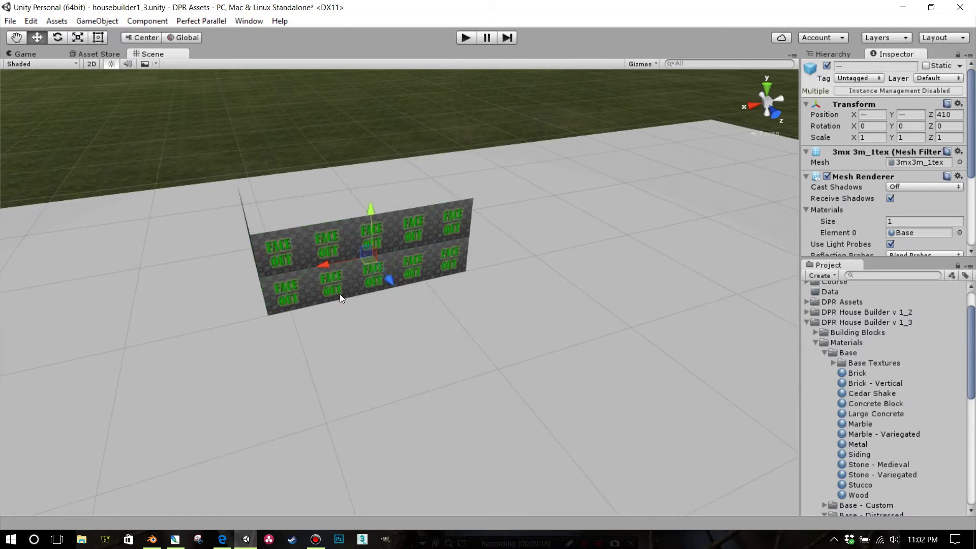
left_click_drag(389, 281, 331, 236)
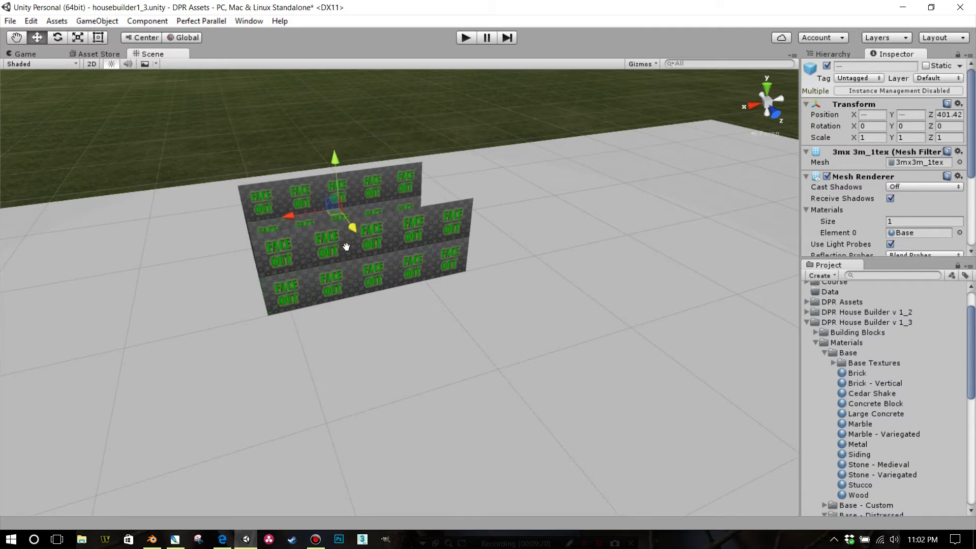
- Rotate the copied two-storey rear wall to 180 degrees about Y so its outer faces point outward
key("f")
left_click_drag(382, 256, 497, 255, "alt")
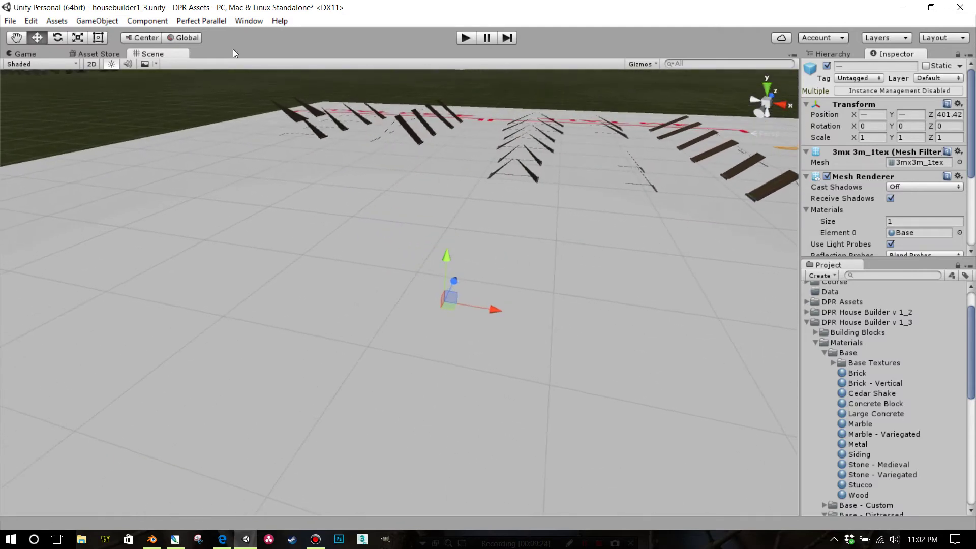
left_click(59, 37)
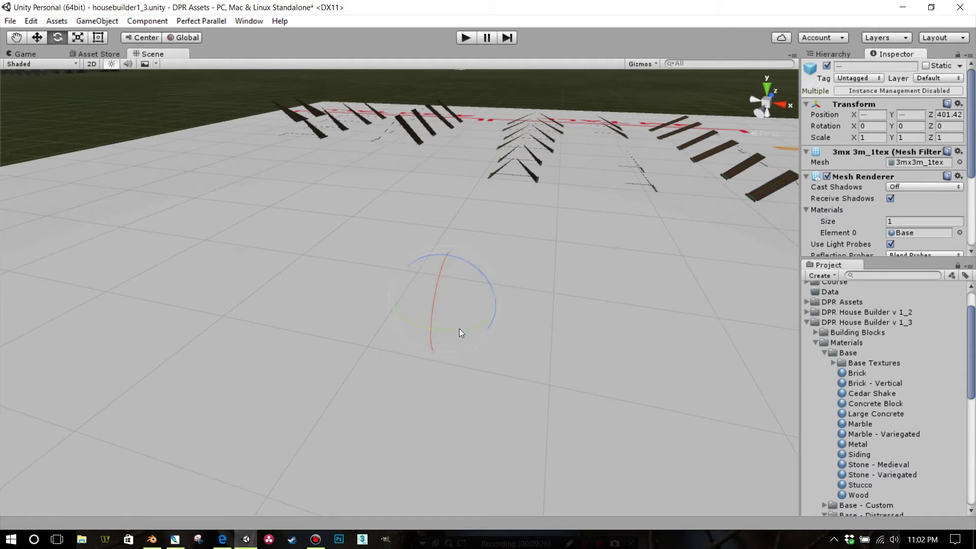
left_click_drag(459, 332, 344, 321, "ctrl")
left_click_drag(237, 298, 196, 290, "ctrl")
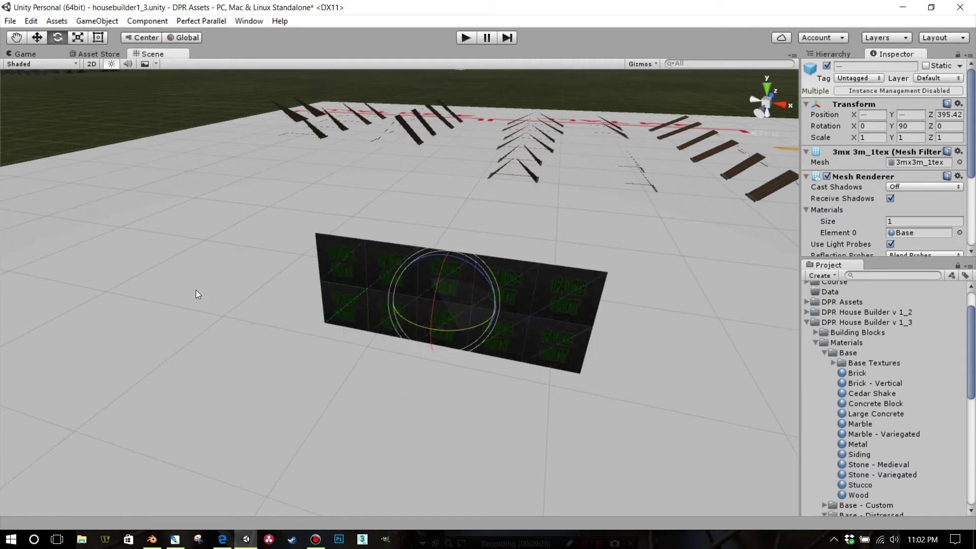
- Snap the rear wall's upper corner to the adjoining side wall's corner, placing it at Z 401
middle_click_drag(374, 276, 327, 271)
scroll(327, 271, "up", 1)
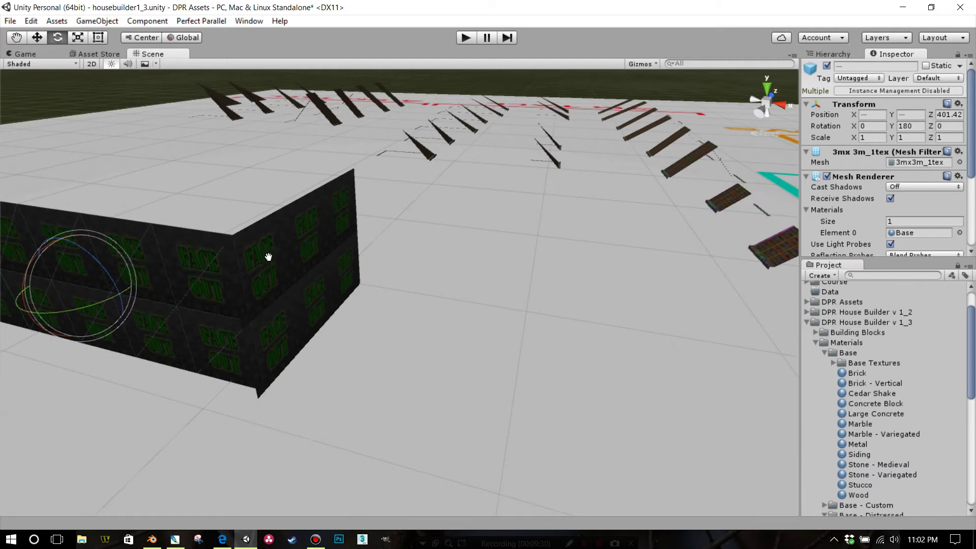
middle_click_drag(268, 257, 281, 259)
scroll(281, 258, "up", 1)
left_click(37, 38)
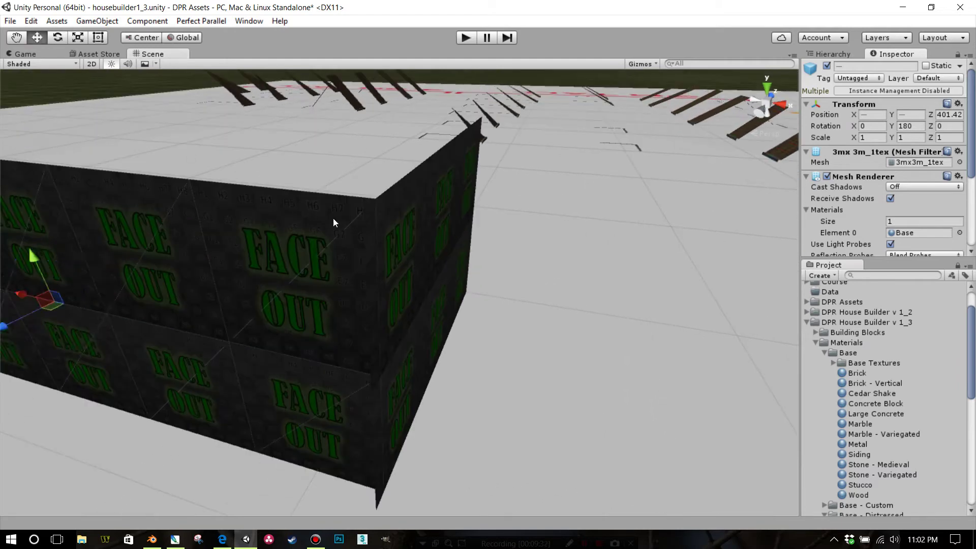
left_click_drag(370, 205, 370, 254)
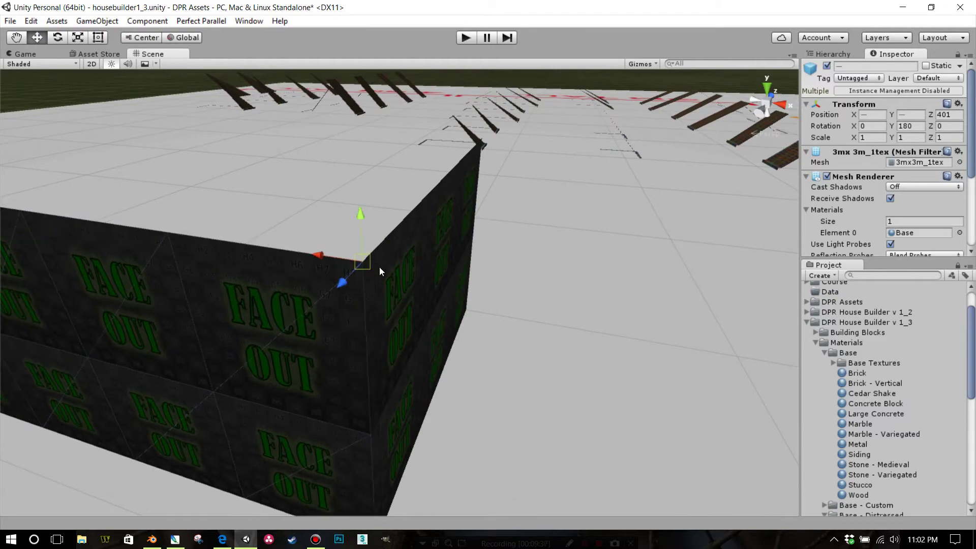
- Examine the enclosed two-storey shell from its sides, front and corners
right_click_drag(519, 228, 309, 244)
scroll(308, 245, "down", 5)
middle_click_drag(305, 249, 286, 256)
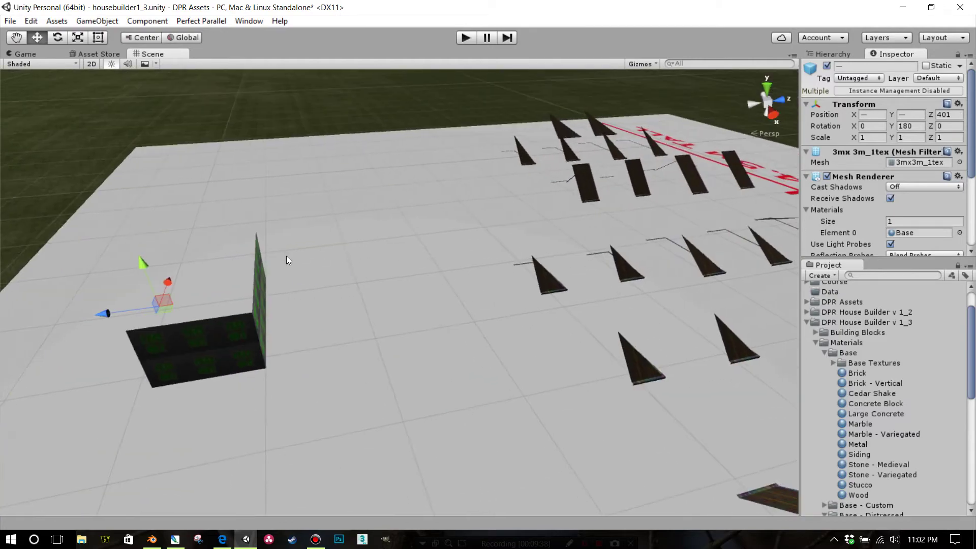
scroll(408, 227, "up", 5)
right_click_drag(407, 227, 203, 197)
middle_click_drag(249, 176, 189, 254)
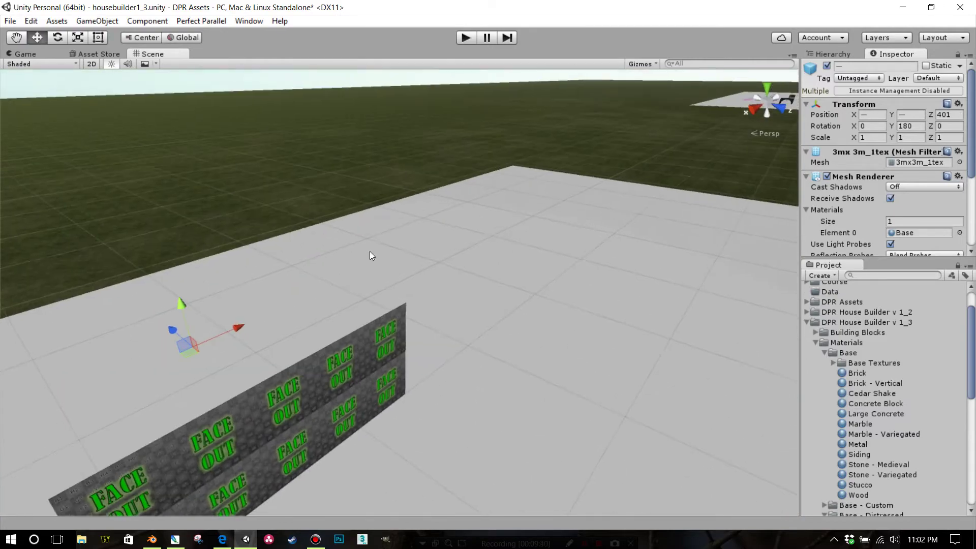
left_click_drag(370, 252, 343, 232, "alt")
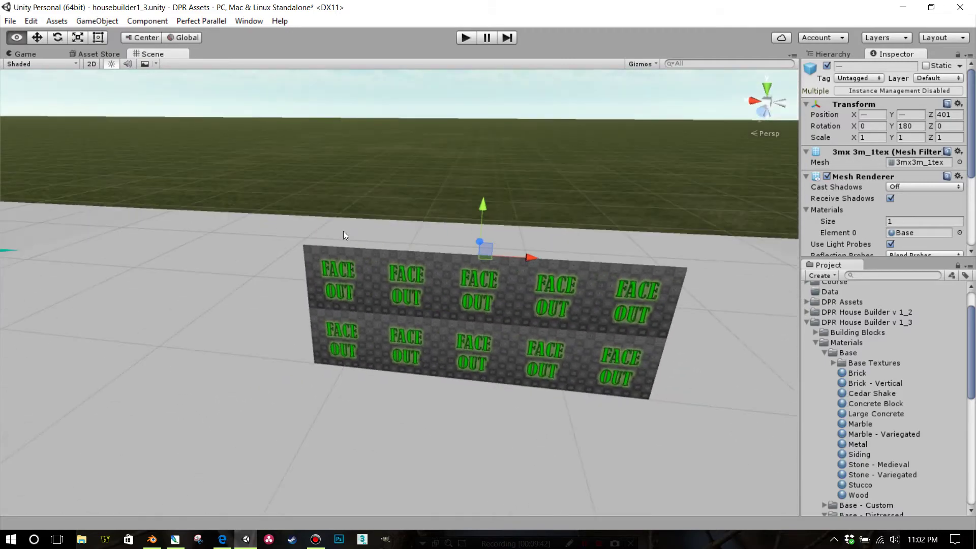
mouse_move(363, 228)
middle_mouse_down()
mouse_move(342, 225)
mouse_move(361, 237)
middle_mouse_up()
right_click_drag(361, 237, 401, 286)
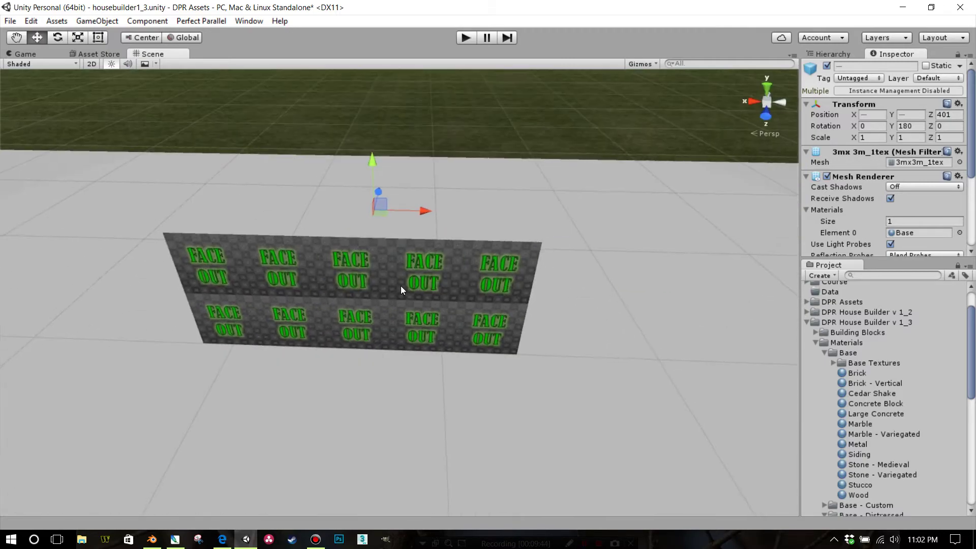
left_click_drag(400, 290, 348, 225, "alt")
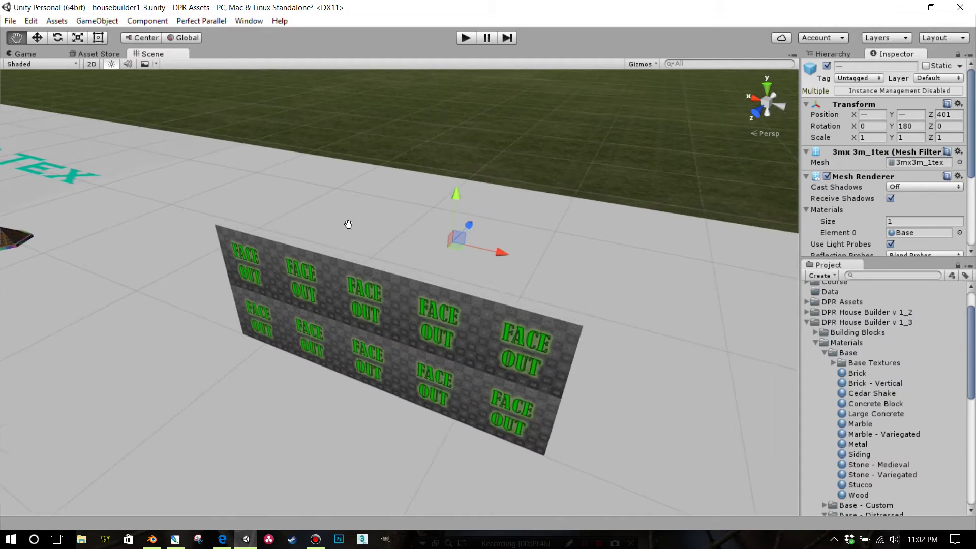
middle_click_drag(348, 225, 345, 225)
scroll(345, 224, "up", 3)
right_click_drag(424, 260, 417, 221)
mouse_move(417, 222)
middle_mouse_down()
mouse_move(413, 213)
mouse_move(417, 232)
middle_mouse_up()
right_click_drag(417, 231, 455, 336)
scroll(348, 261, "down", 4)
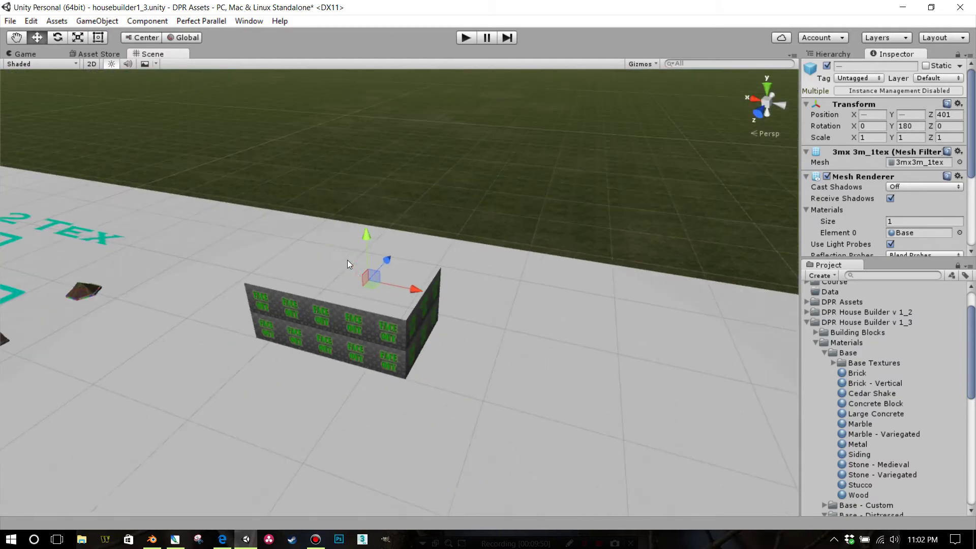
- Look over the roof blocks laid out in the 3M TALL and 4.5M TALL sections
left_click(466, 341)
scroll(468, 341, "down", 3)
middle_click_drag(467, 340, 480, 254)
scroll(441, 325, "down", 4)
middle_click_drag(441, 324, 475, 254)
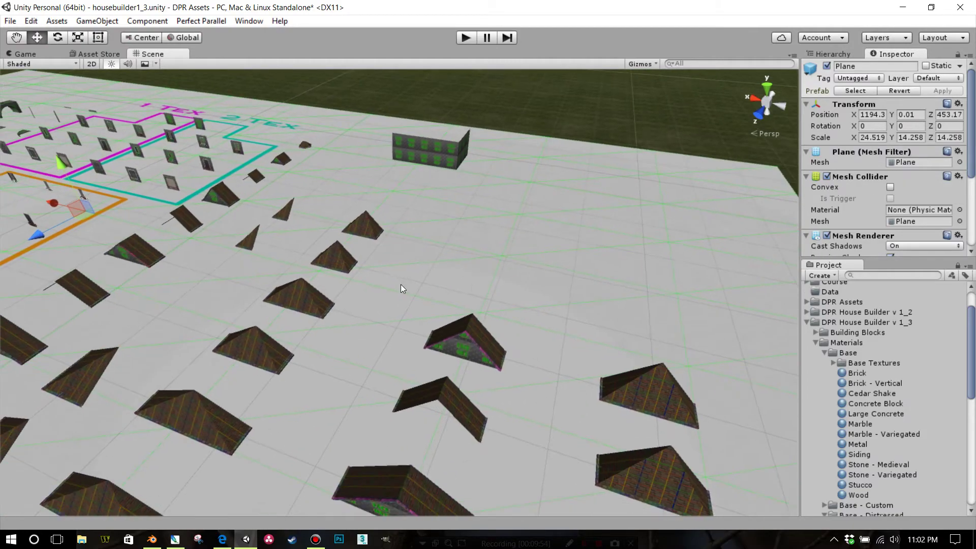
right_click_drag(401, 285, 452, 270)
scroll(452, 269, "down", 3)
middle_click_drag(453, 269, 501, 221)
right_click_drag(403, 250, 422, 262)
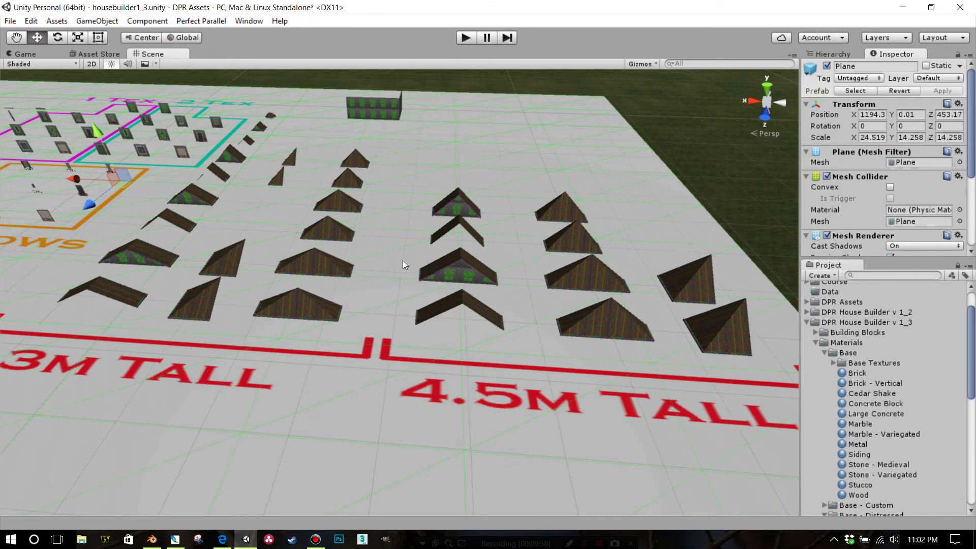
middle_click_drag(362, 247, 408, 282)
middle_click_drag(288, 348, 320, 360)
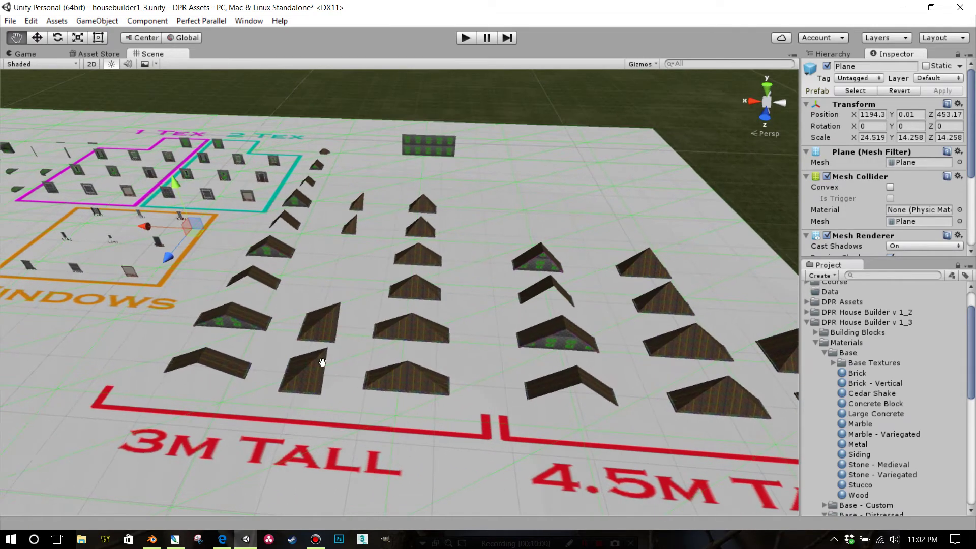
right_click_drag(320, 360, 388, 373)
scroll(388, 373, "up", 3)
middle_click_drag(363, 356, 410, 388)
left_click_drag(409, 388, 286, 378, "alt")
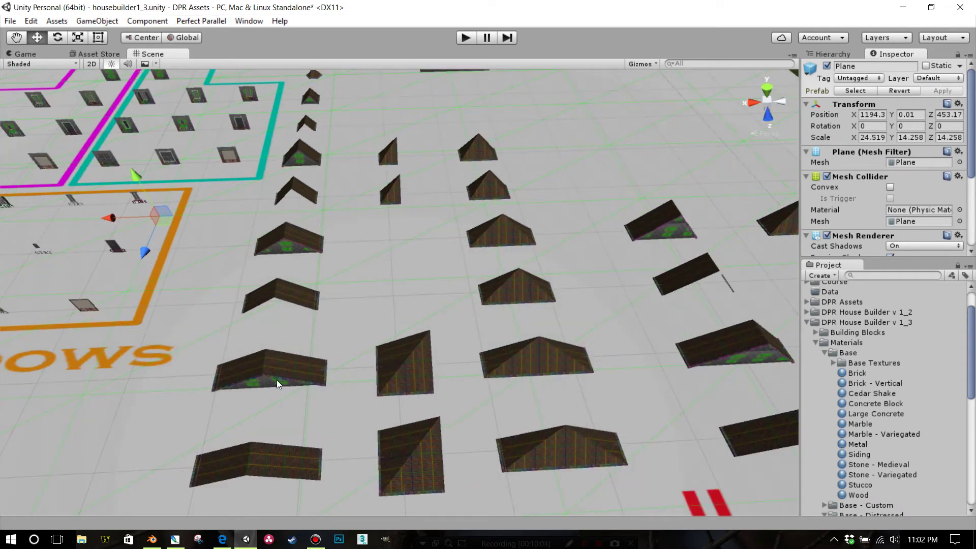
- Compare the 12 m gable and hip roof blocks in the 3M TALL section up close
left_click(276, 374)
middle_click_drag(279, 361, 339, 335)
left_click(316, 351)
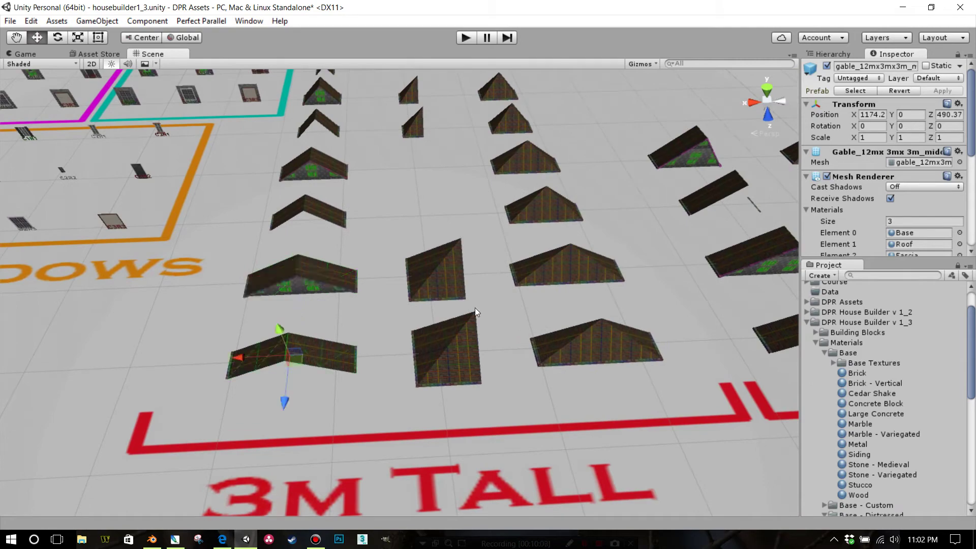
left_click(547, 277)
middle_click_drag(566, 340, 587, 330)
scroll(576, 335, "up", 3)
scroll(587, 330, "up", 3)
right_click_drag(465, 300, 516, 127)
scroll(534, 286, "up", 5)
scroll(520, 203, "down", 10)
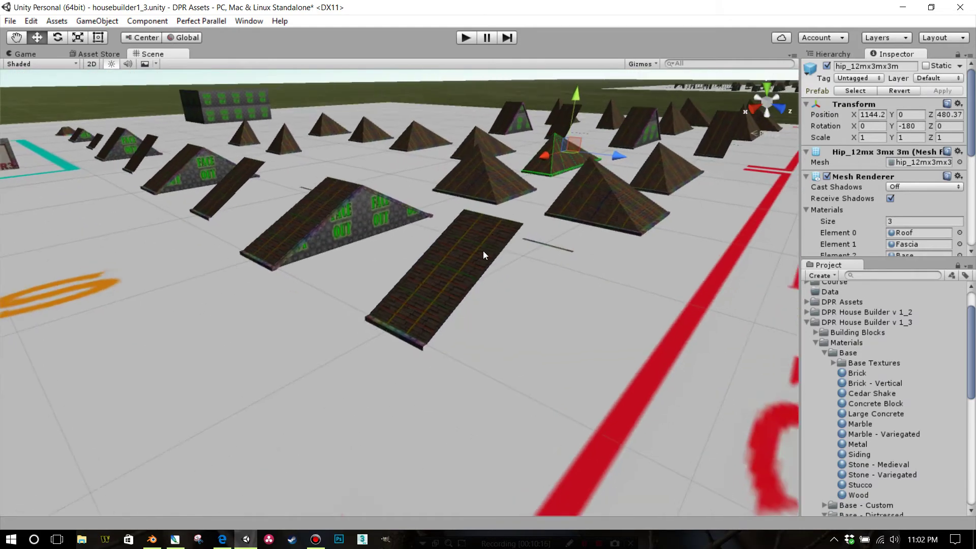
- Select the 12mx3mx3m middle gable and examine it alongside the neighbouring gable end block
left_click(483, 254)
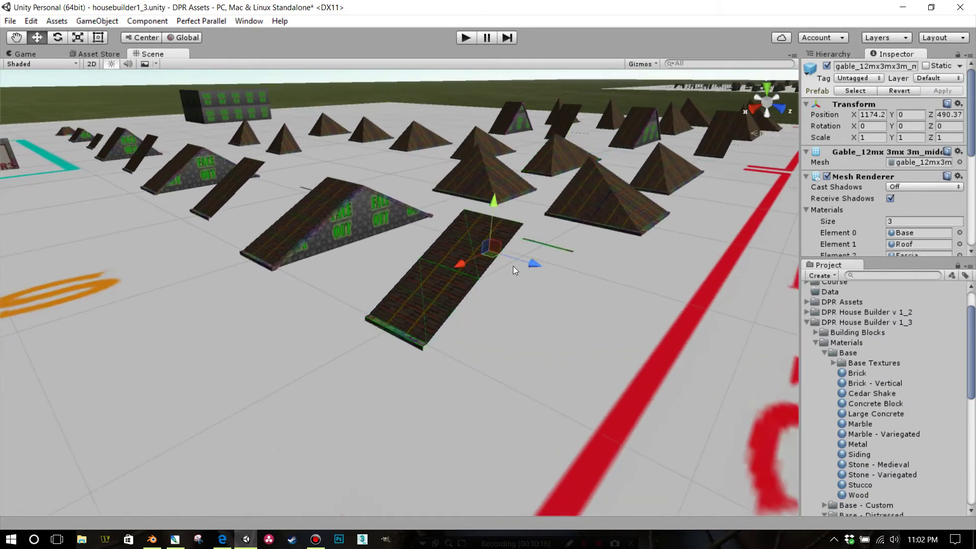
scroll(514, 266, "up", 5)
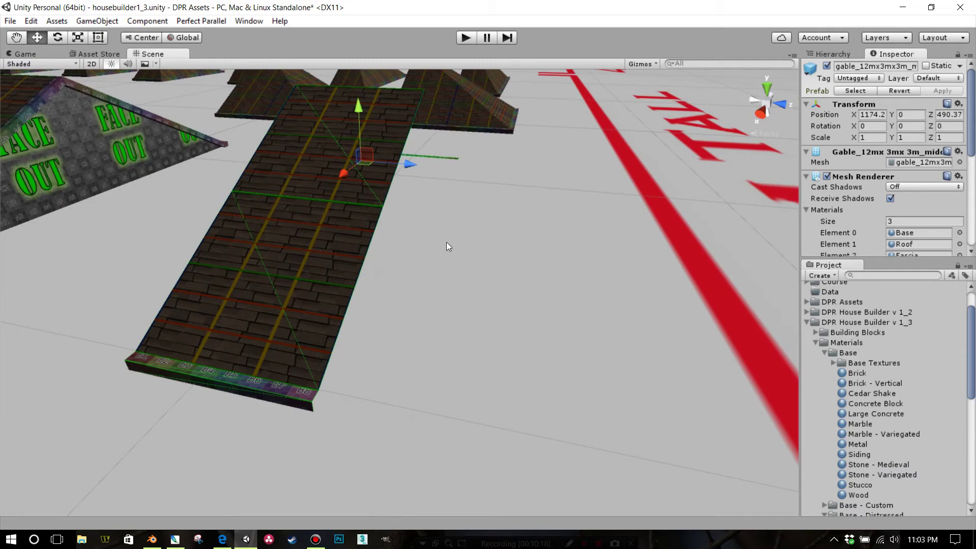
middle_click_drag(441, 251, 452, 251)
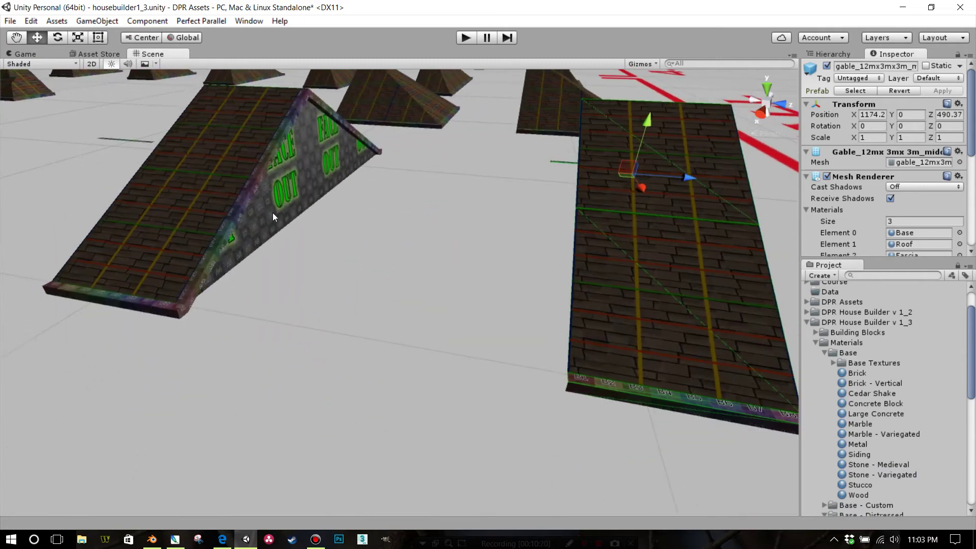
middle_click_drag(341, 180, 413, 233)
right_click_drag(412, 234, 301, 252)
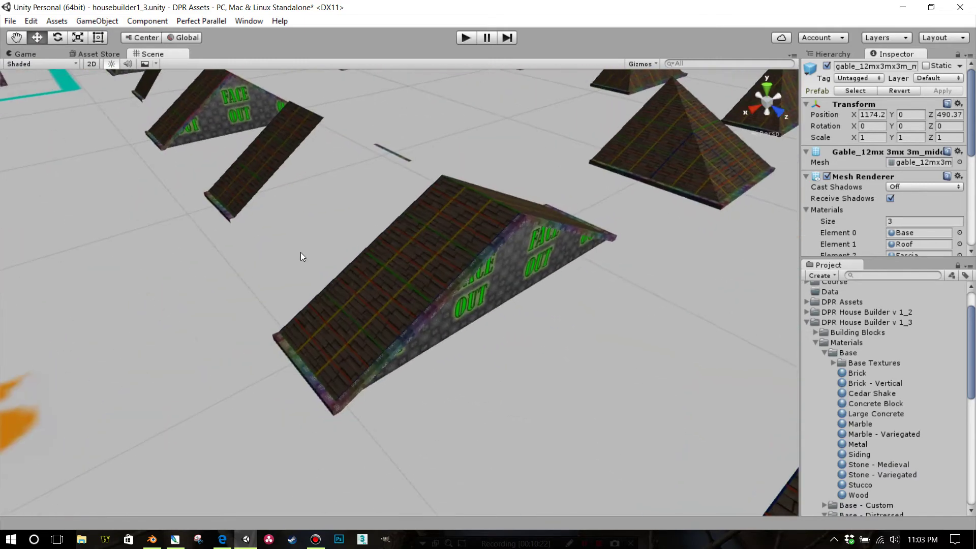
scroll(300, 252, "down", 10)
right_click_drag(432, 188, 399, 164)
key("d")
key("f")
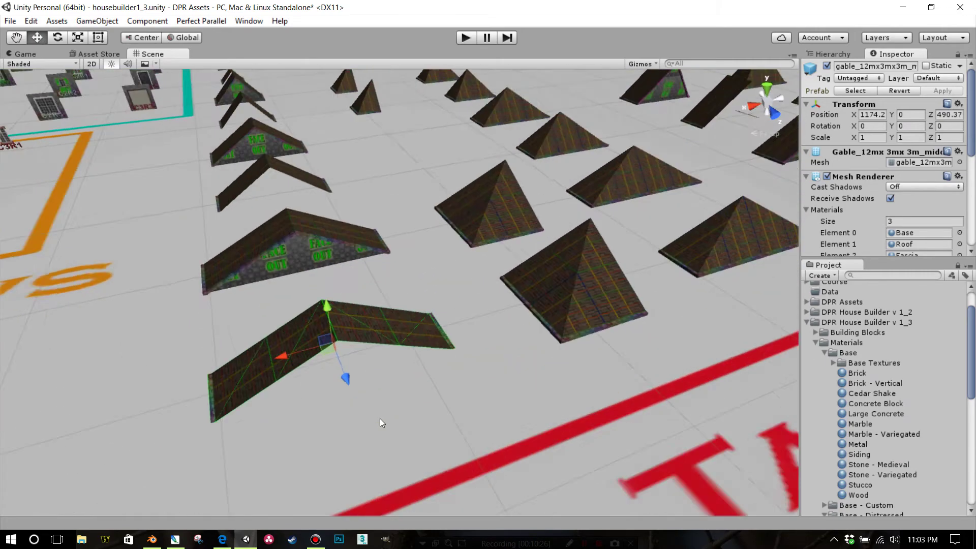
- Duplicate the 12mx3mx3m middle gable and move the copy beside the house shell, at X 1130.1, Z 407
scroll(356, 381, "down", 5)
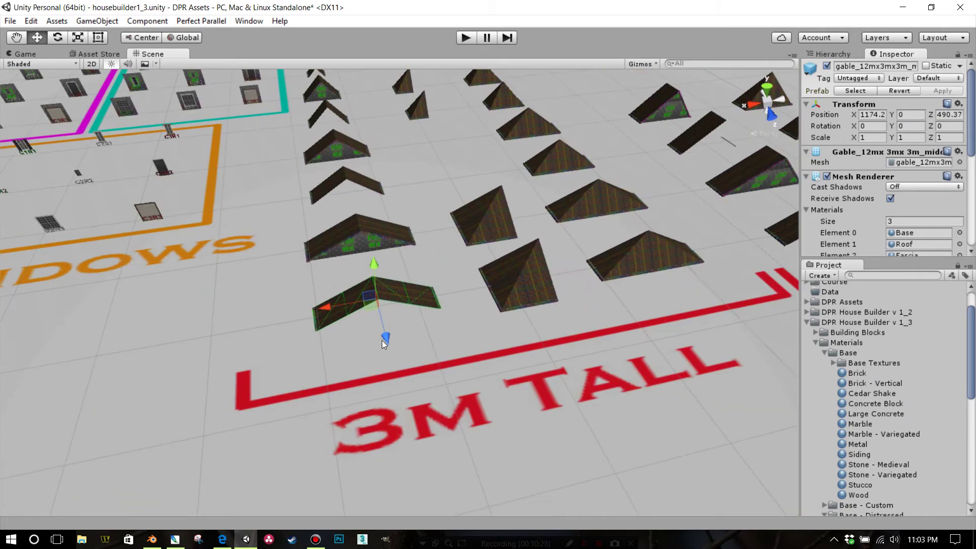
right_click_drag(384, 345, 357, 396)
key("w")
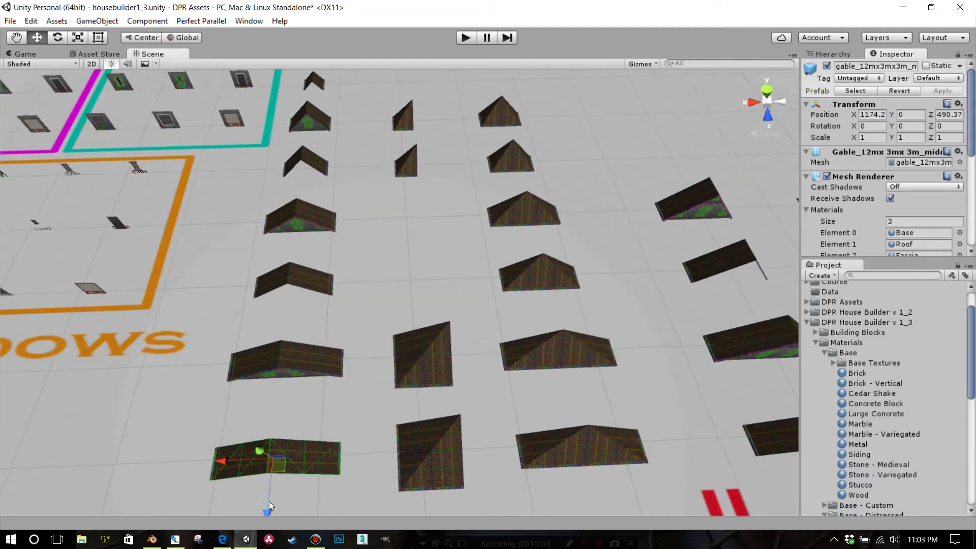
key("ctrl+d")
left_click_drag(269, 504, 421, 505)
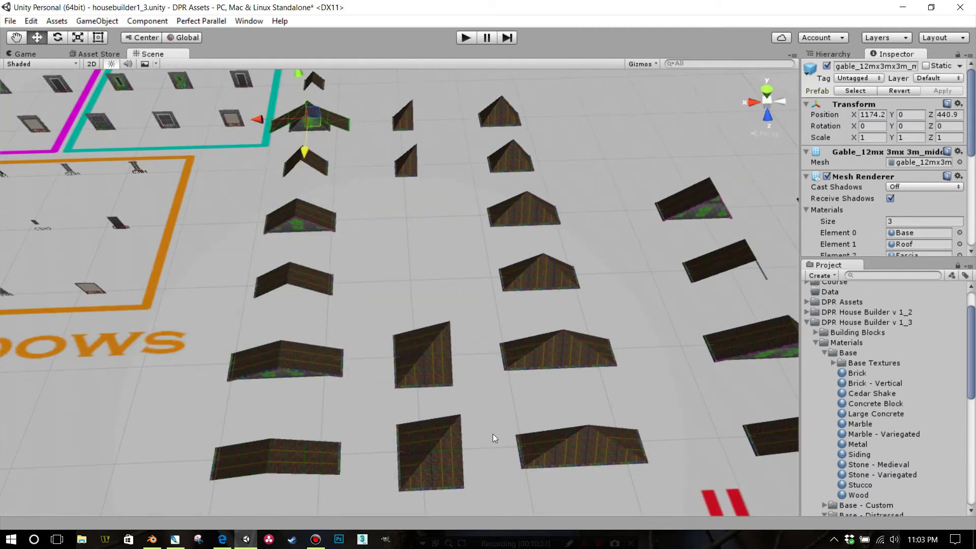
left_click_drag(514, 270, 478, 409, "alt")
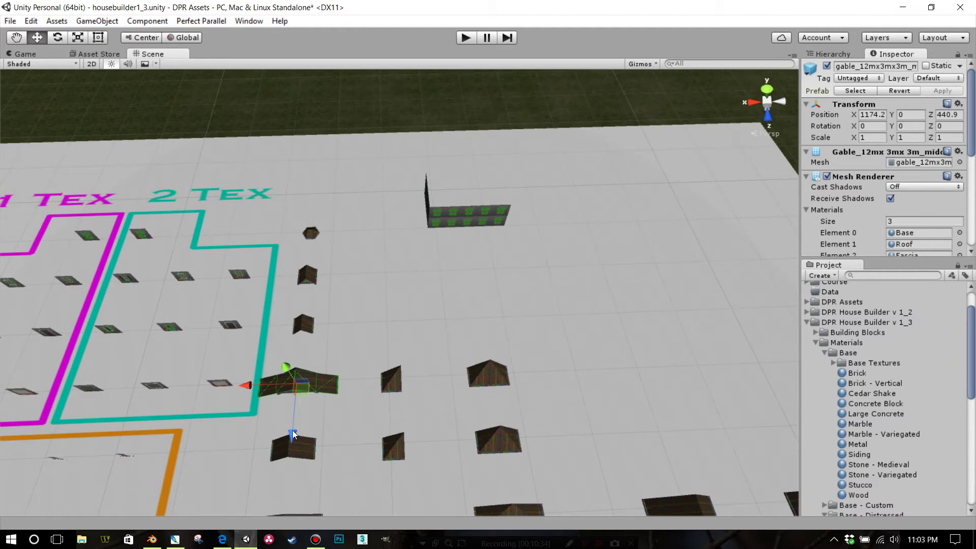
left_click_drag(293, 435, 339, 232)
left_click_drag(265, 220, 493, 222)
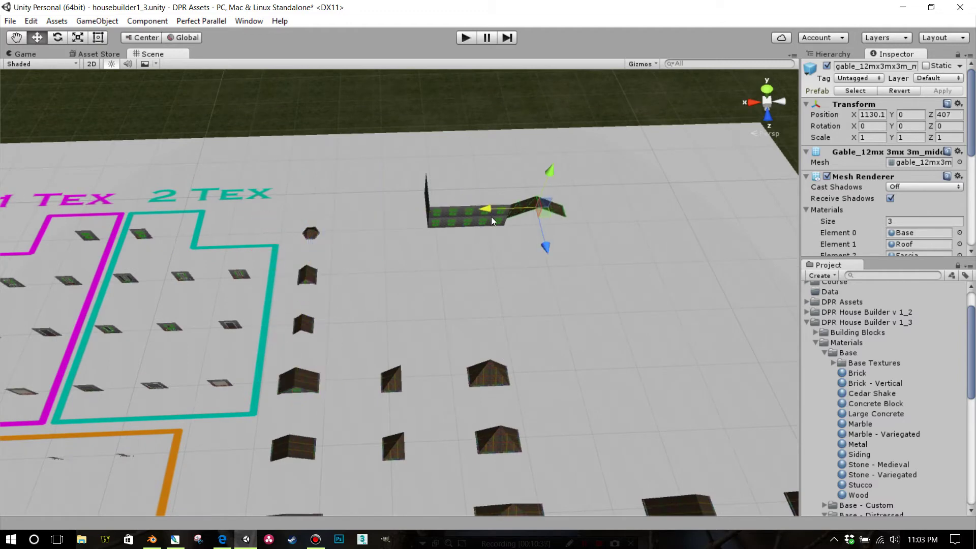
- Rotate the copied middle gable to -90 degrees about Y beside the shell's side wall
middle_click_drag(524, 205, 445, 230)
scroll(459, 258, "up", 5)
right_click_drag(459, 257, 529, 188)
middle_click_drag(609, 287, 459, 257)
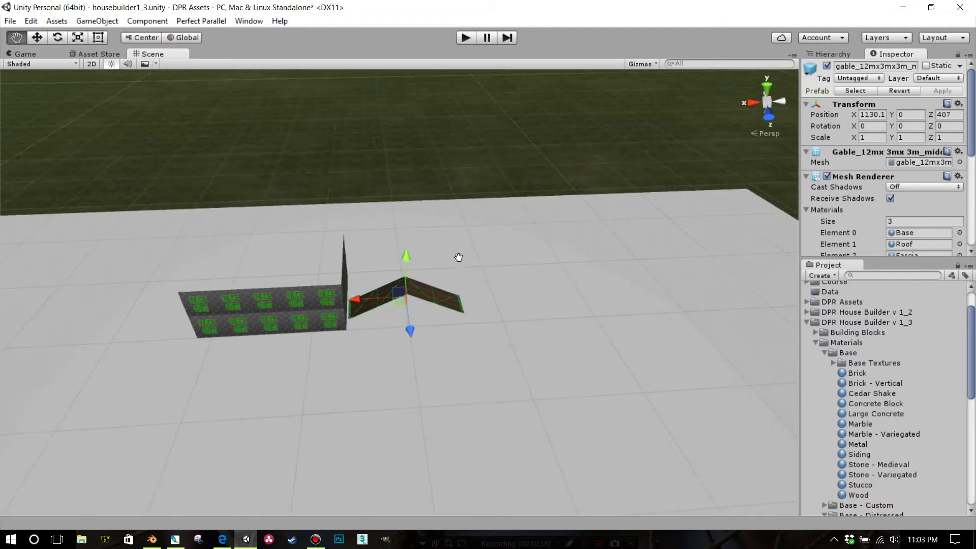
scroll(459, 269, "up", 5)
right_click_drag(462, 282, 432, 210)
scroll(431, 210, "down", 3)
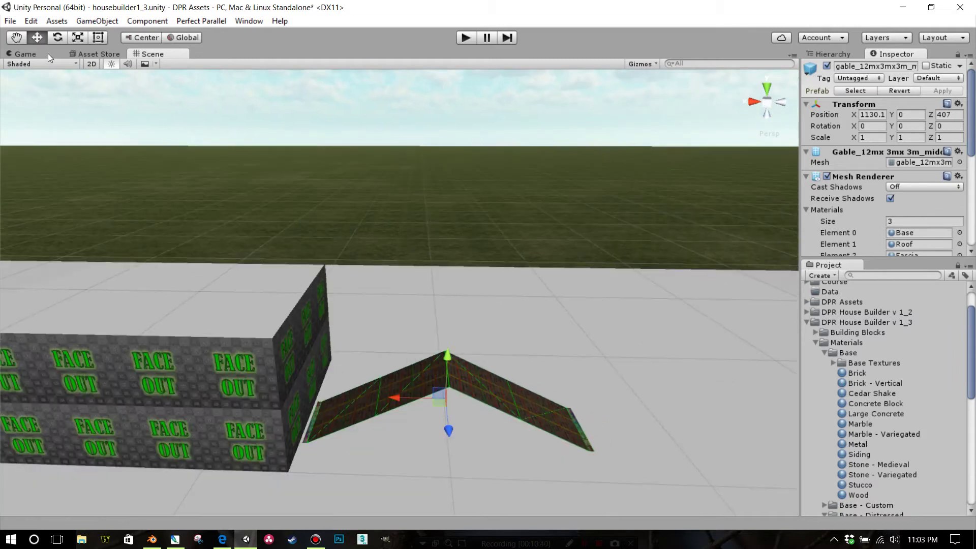
left_click(57, 37)
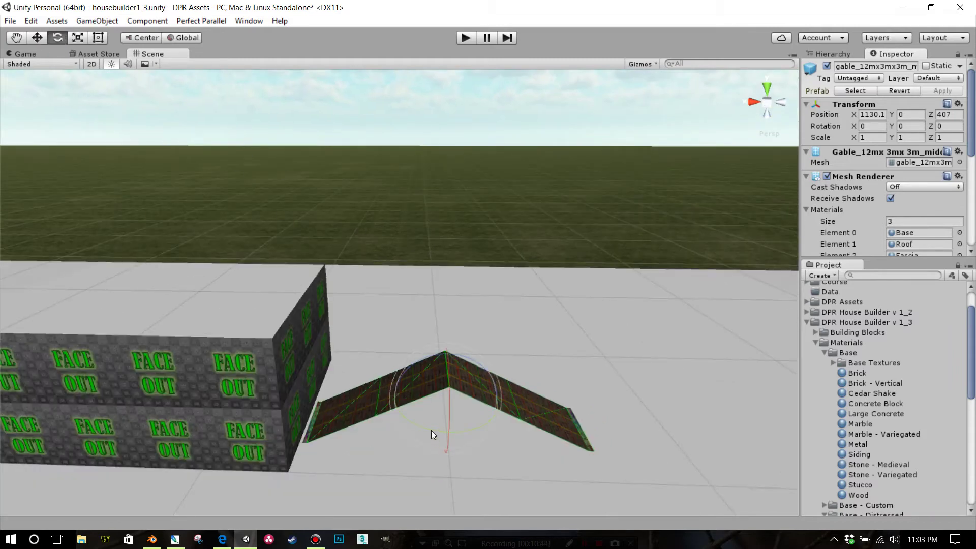
left_click_drag(431, 430, 570, 441)
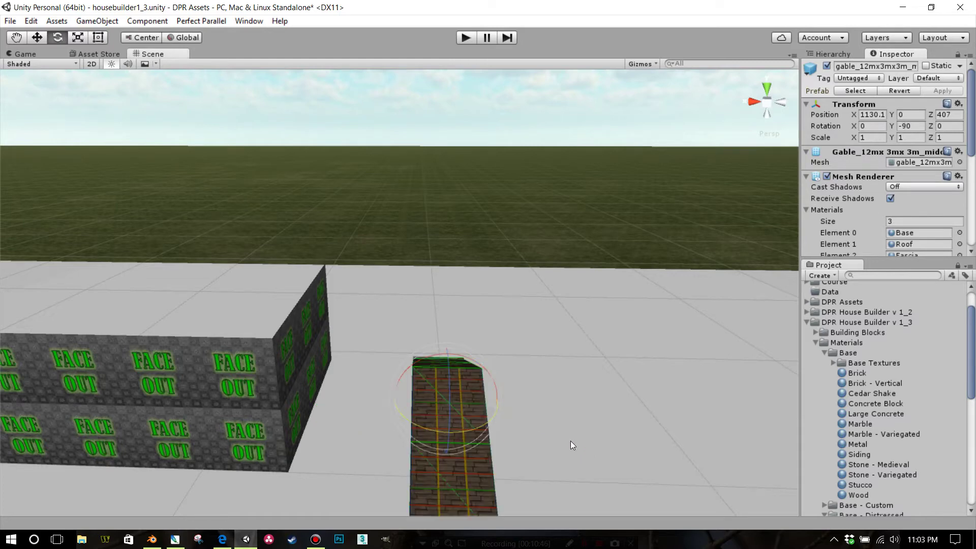
- Raise the copied middle gable beside the shell to Y 2.55
middle_click_drag(571, 441, 544, 389)
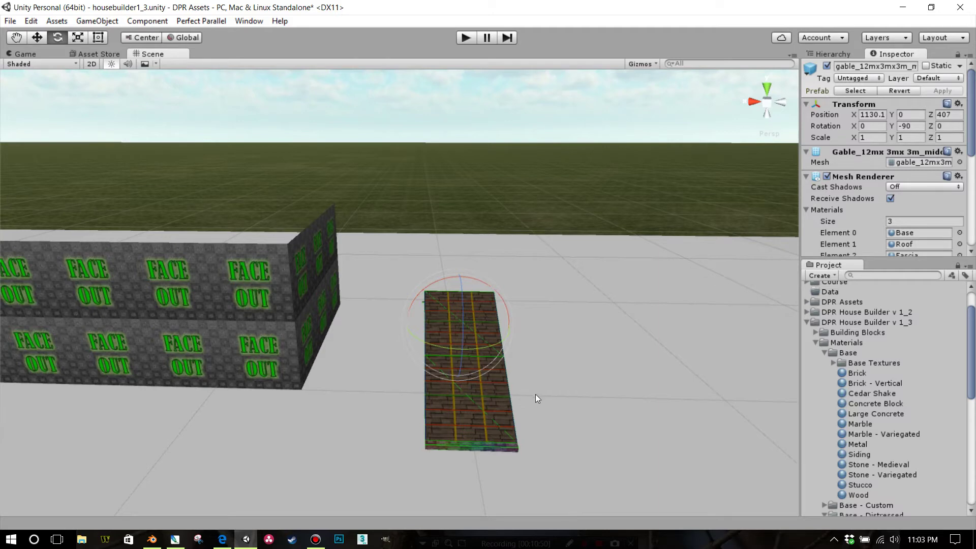
middle_click_drag(485, 391, 594, 390)
middle_click_drag(575, 332, 515, 358)
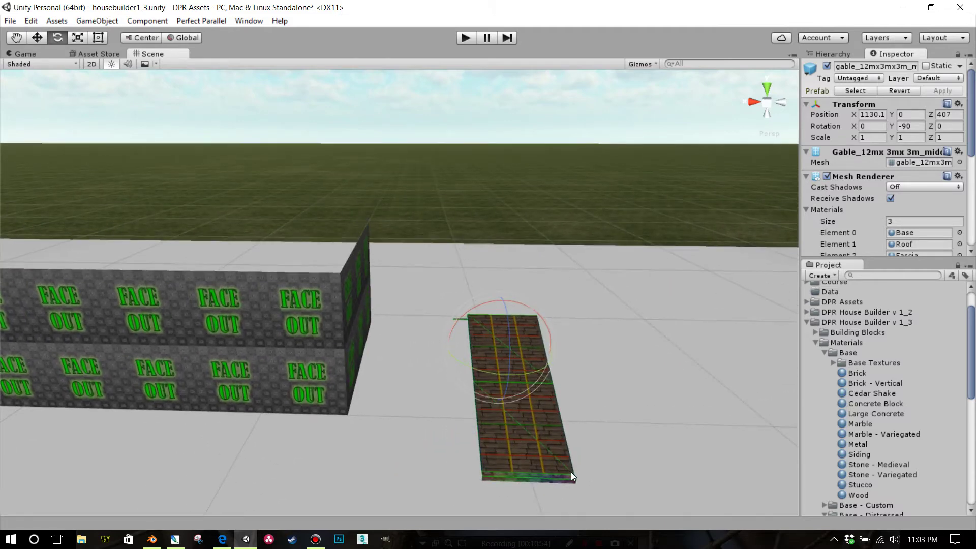
middle_click_drag(572, 472, 532, 422)
left_click(35, 38)
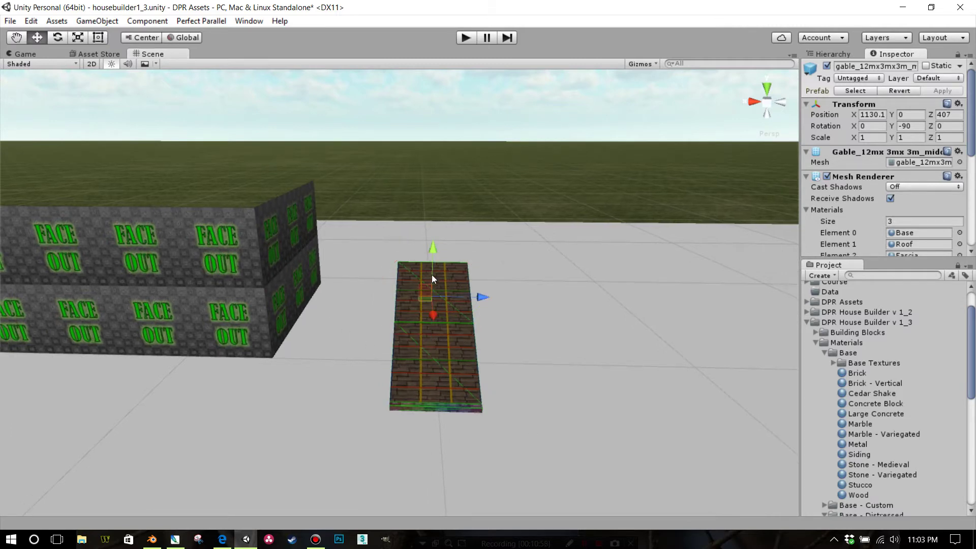
left_click_drag(431, 278, 432, 213)
- Vertex-snap the middle gable's lower eave corner onto the top of the shell's wall, at X 1141, Y 6, Z 404
key("v")
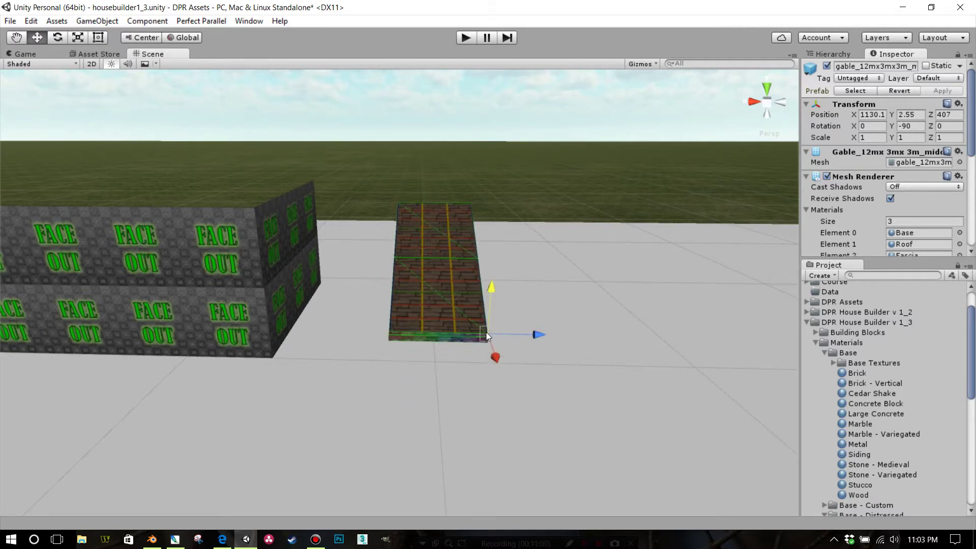
middle_click_drag(457, 326, 439, 325)
scroll(439, 325, "up", 1)
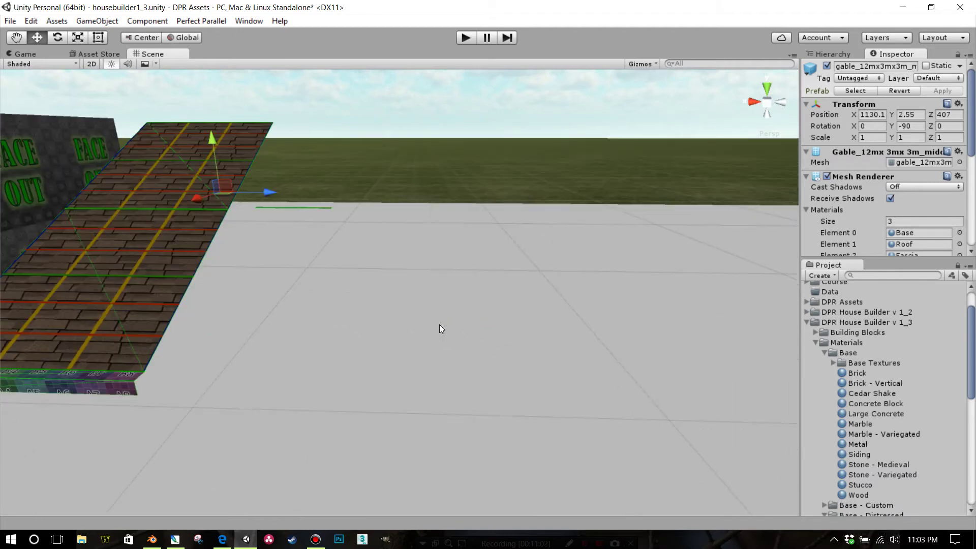
right_click_drag(439, 325, 322, 324)
key("v")
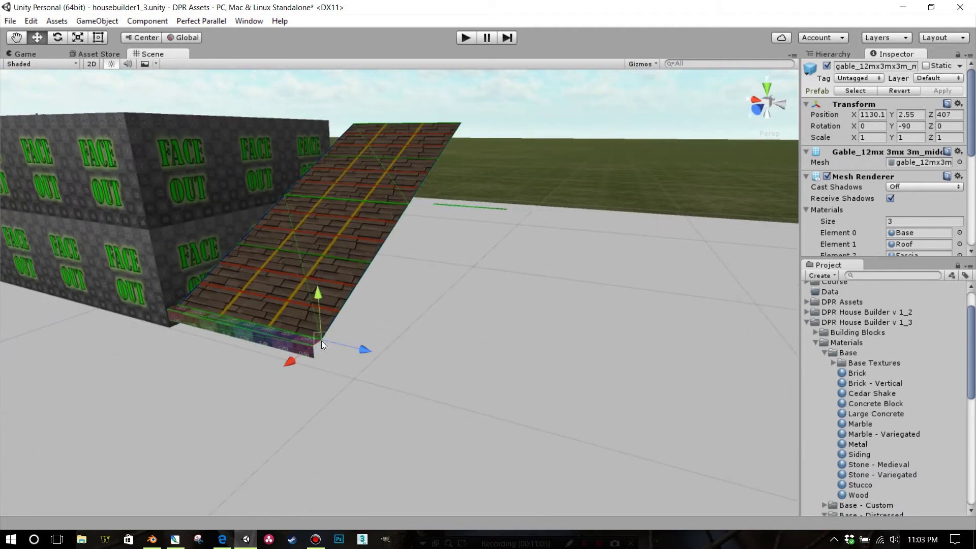
right_click_drag(331, 377, 381, 286)
key("w")
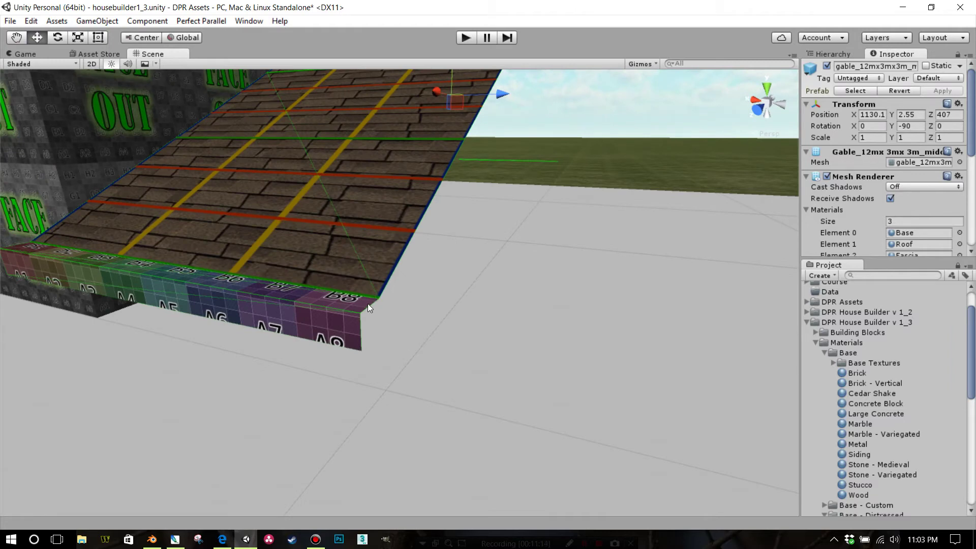
key("v")
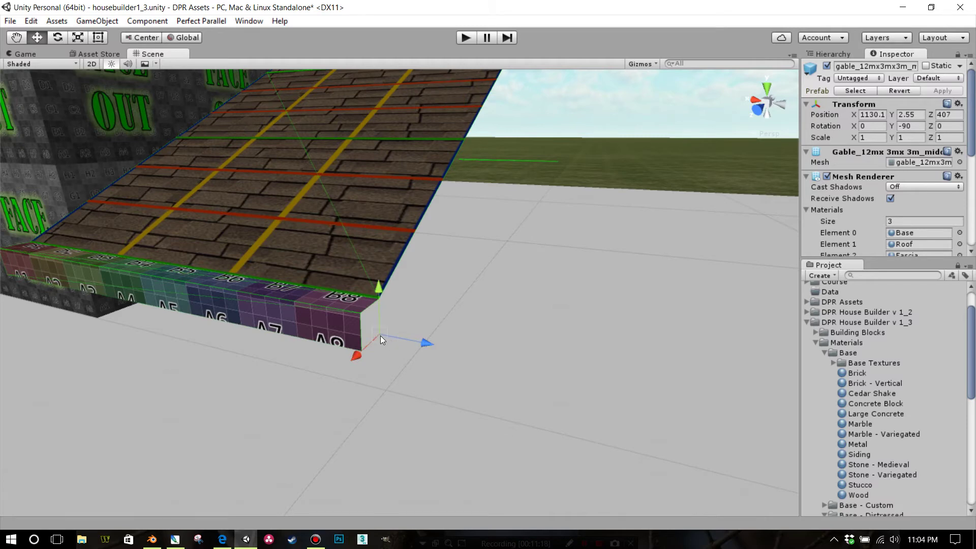
scroll(380, 336, "down", 5)
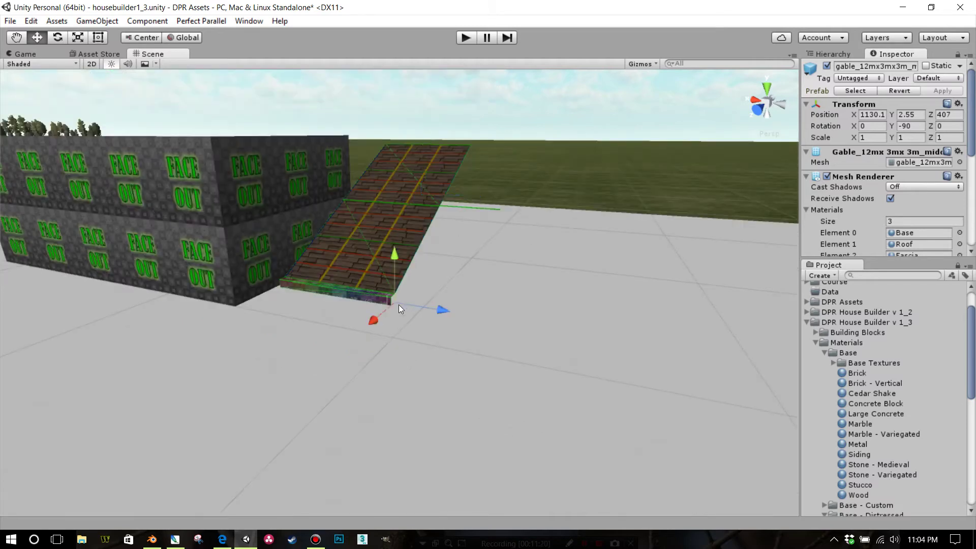
left_click_drag(399, 304, 158, 136)
- Try to re-snap the middle gable's eave corner to another vertex along the wall top, and undo the moves
middle_click_drag(170, 156, 211, 190)
scroll(185, 167, "up", 5)
scroll(194, 173, "down", 3)
right_click_drag(293, 301, 270, 288)
key("w")
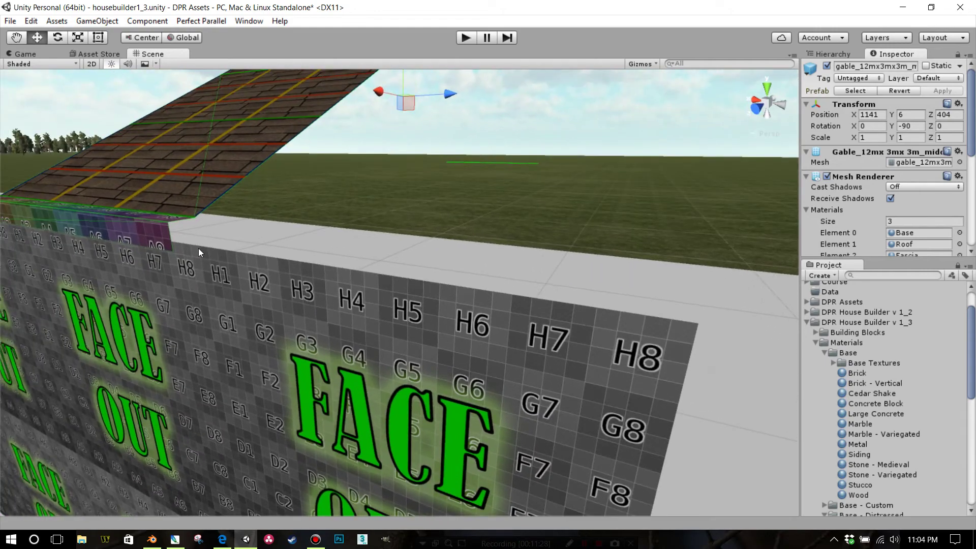
key("v")
left_click_drag(194, 253, 250, 259)
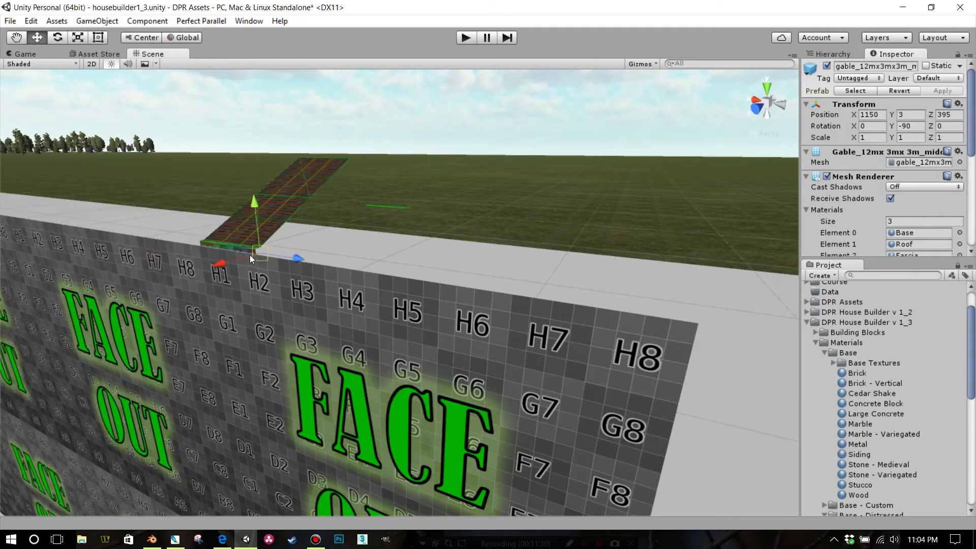
key("ctrl+z")
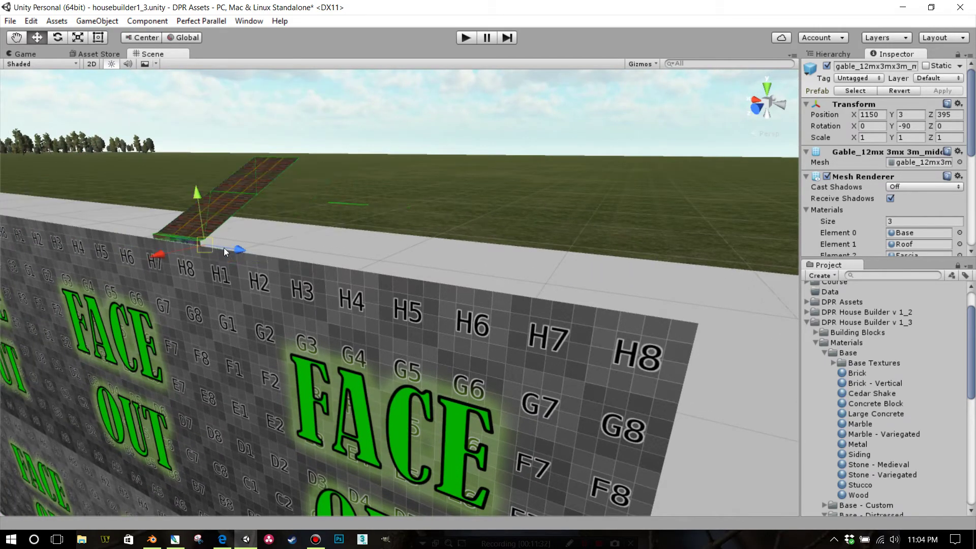
left_click_drag(197, 264, 309, 290, "alt")
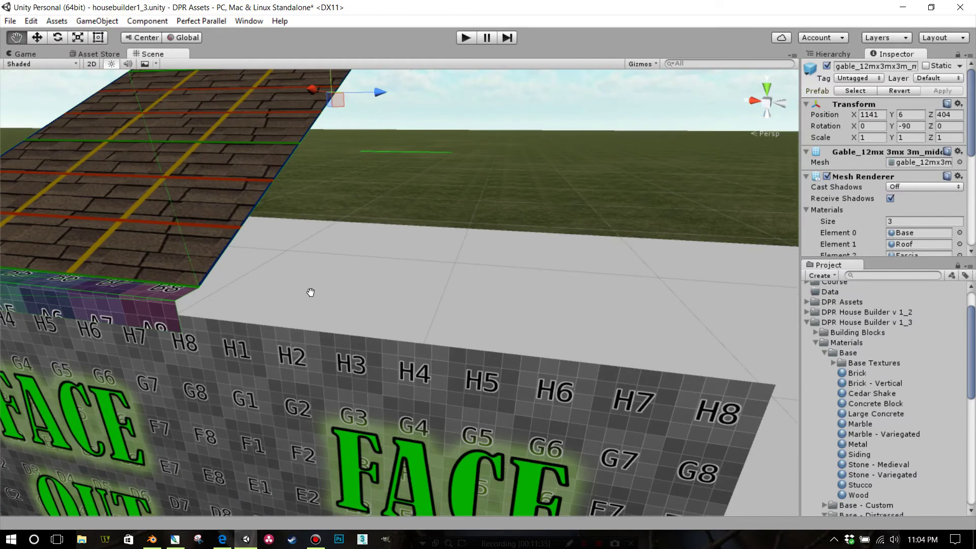
left_click_drag(202, 319, 208, 400)
key("ctrl+z")
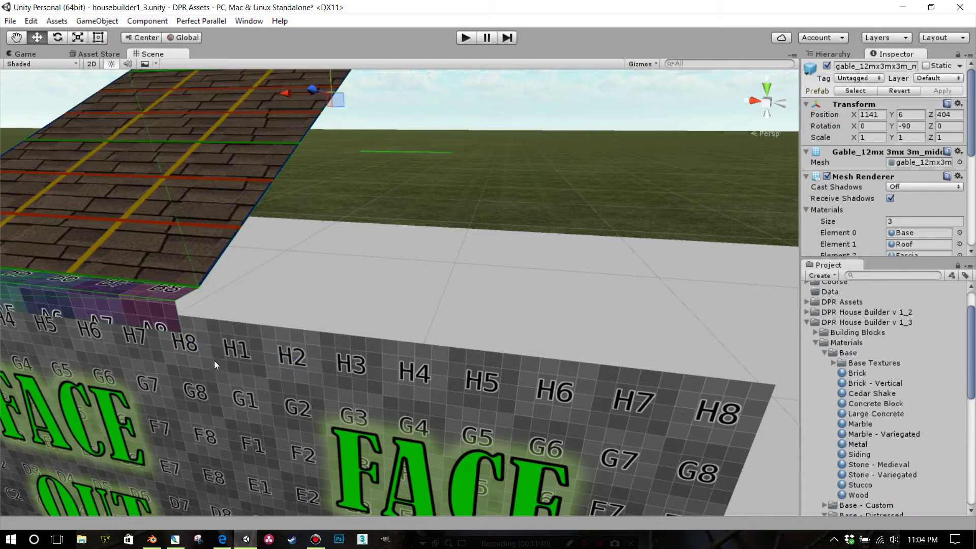
- Examine how the middle gable sits on the shell's wall from different sides
scroll(225, 344, "down", 3)
middle_click_drag(315, 329, 350, 332)
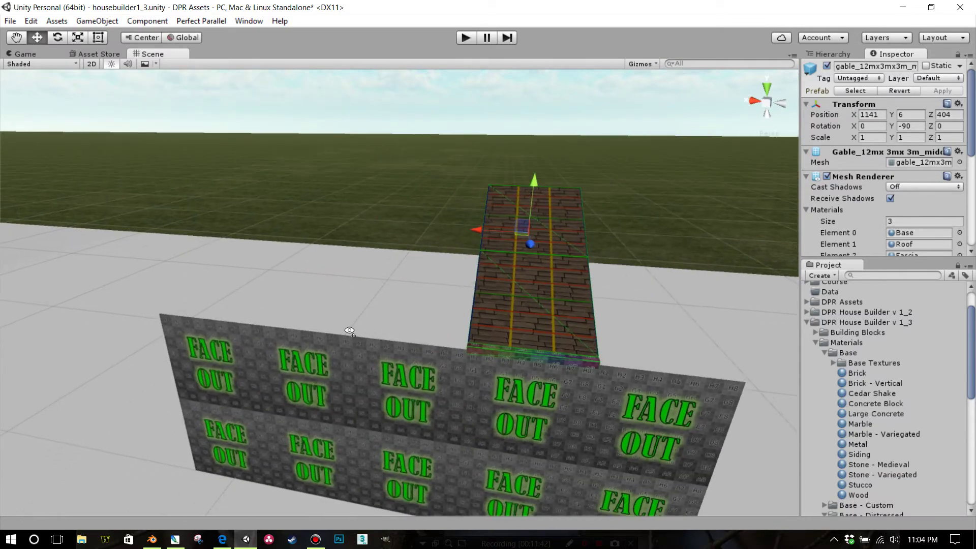
right_click_drag(351, 331, 473, 328)
middle_click_drag(473, 327, 505, 322)
scroll(507, 322, "up", 3)
scroll(591, 313, "down", 3)
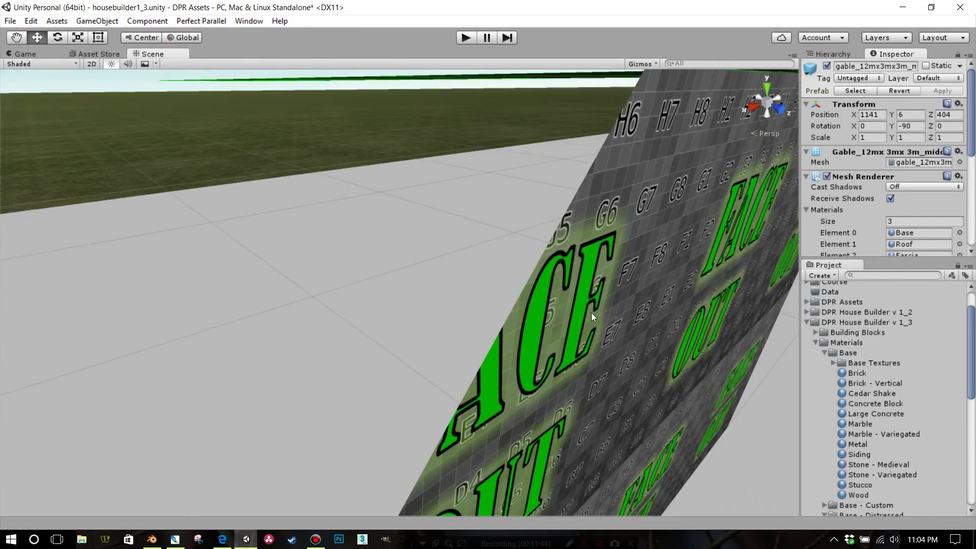
middle_click_drag(525, 257, 496, 266)
right_click_drag(496, 266, 379, 334)
- Duplicate the 12mx3mx3m hip face from the 3M TALL section and move the copy beside the shell, at X 1117.9, Z 416.7
scroll(377, 334, "down", 4)
scroll(365, 319, "down", 4)
middle_click_drag(385, 332, 363, 313)
scroll(363, 313, "down", 2)
scroll(378, 330, "down", 2)
left_click_drag(378, 335, 352, 381, "alt")
left_click(349, 375)
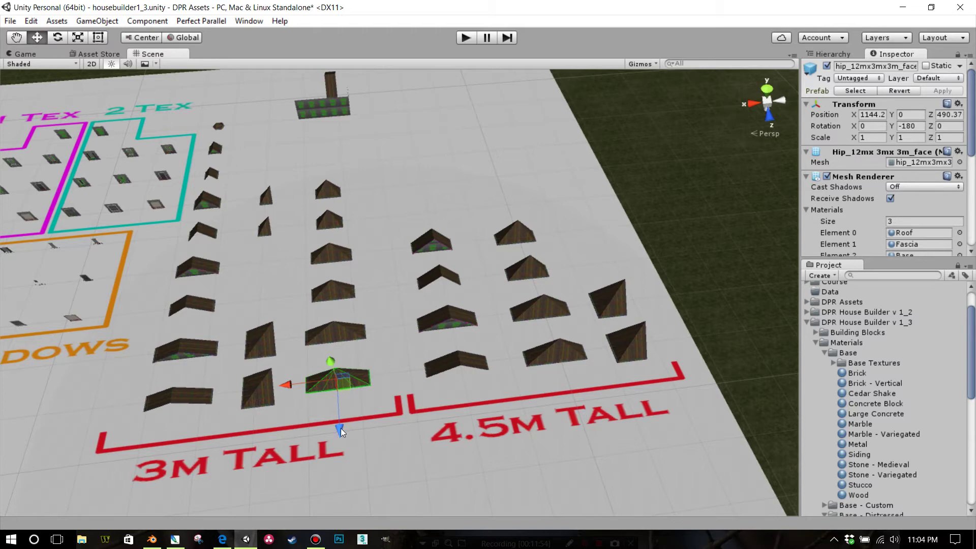
left_click_drag(341, 428, 326, 97)
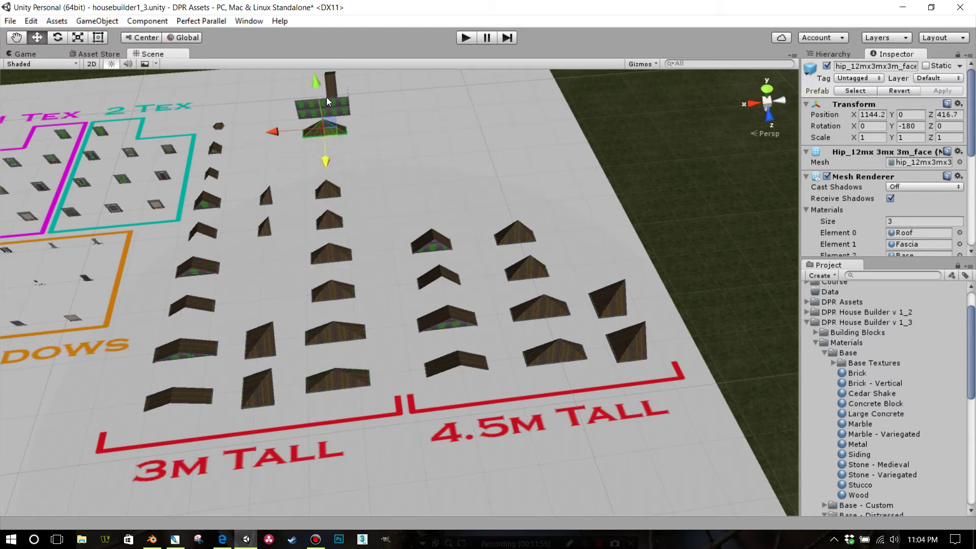
left_click_drag(275, 131, 362, 127)
- Rotate the copied hip face to -270 degrees about Y
scroll(360, 168, "up", 10)
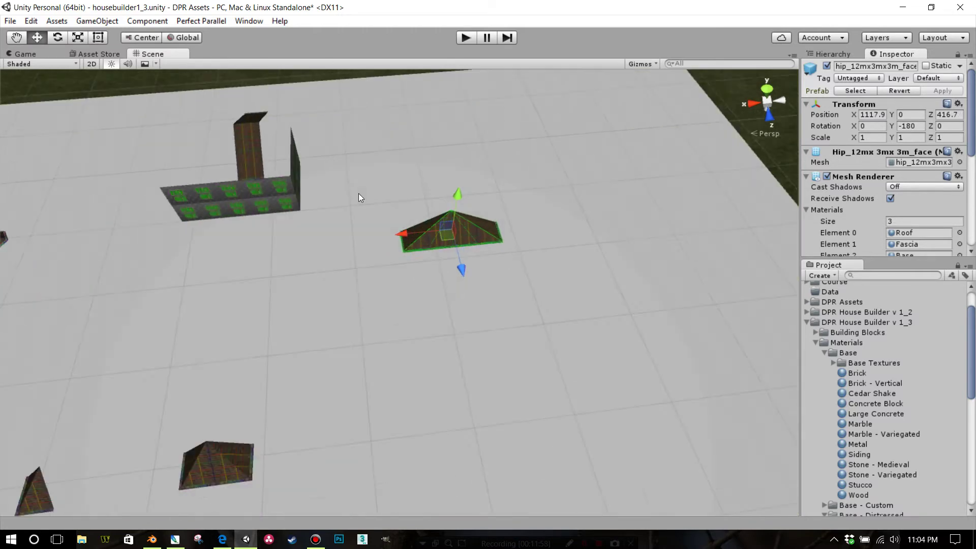
right_click_drag(358, 206, 330, 126)
key("e")
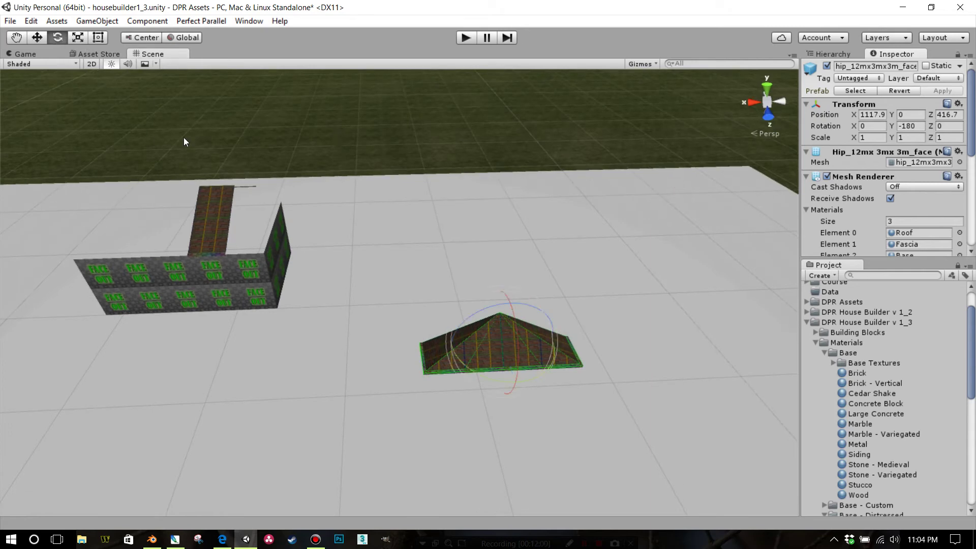
left_click_drag(474, 367, 621, 394)
- Vertex-snap the hip face's lower corner onto the shell's upper corner beside the middle gable, at X 1138, Y 5.8, Z 404
middle_click_drag(621, 394, 582, 331)
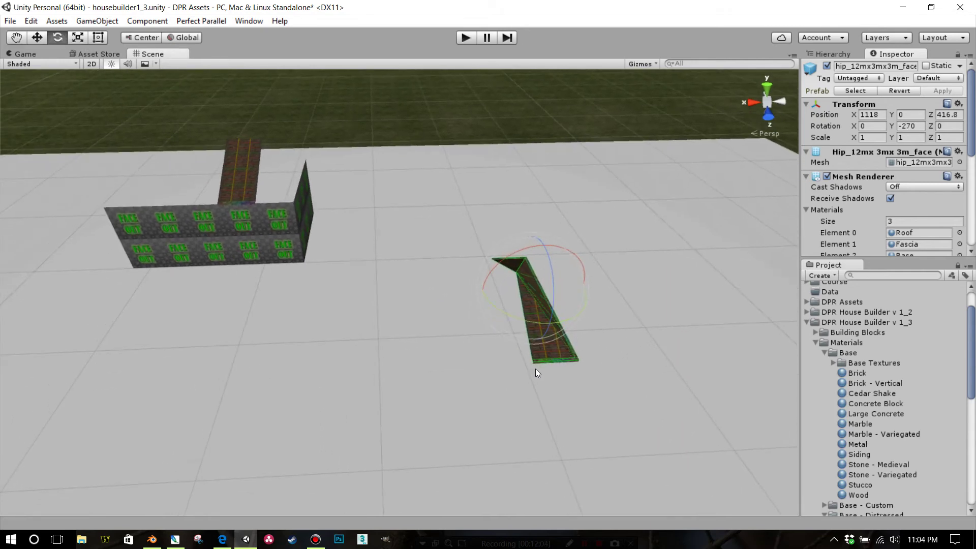
scroll(527, 356, "up", 3)
right_click_drag(527, 356, 574, 347)
middle_click_drag(573, 347, 584, 328)
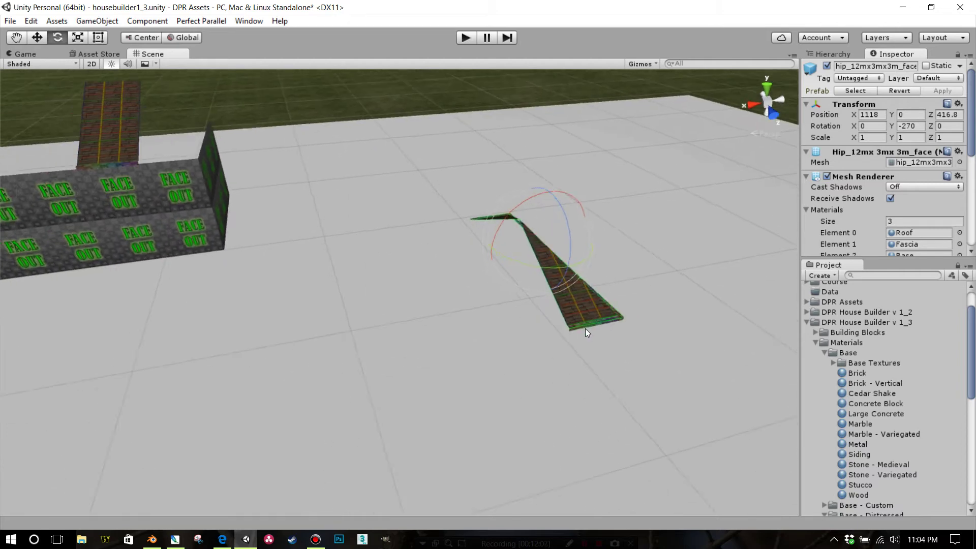
scroll(588, 330, "up", 3)
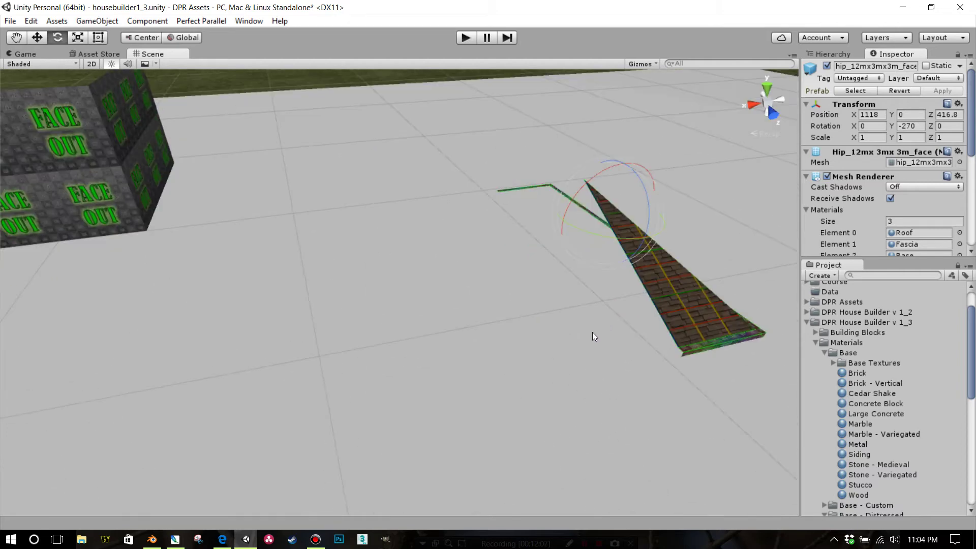
left_click(40, 38)
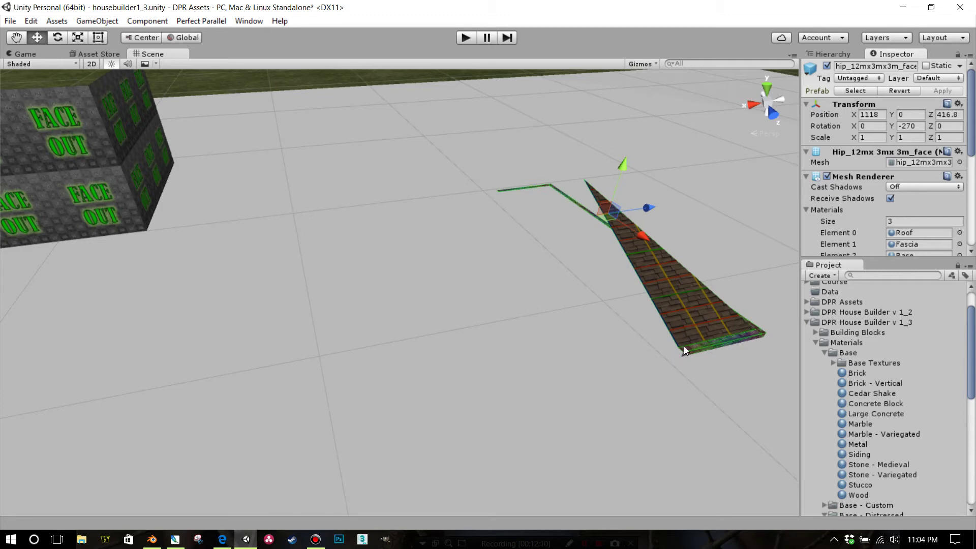
key("v")
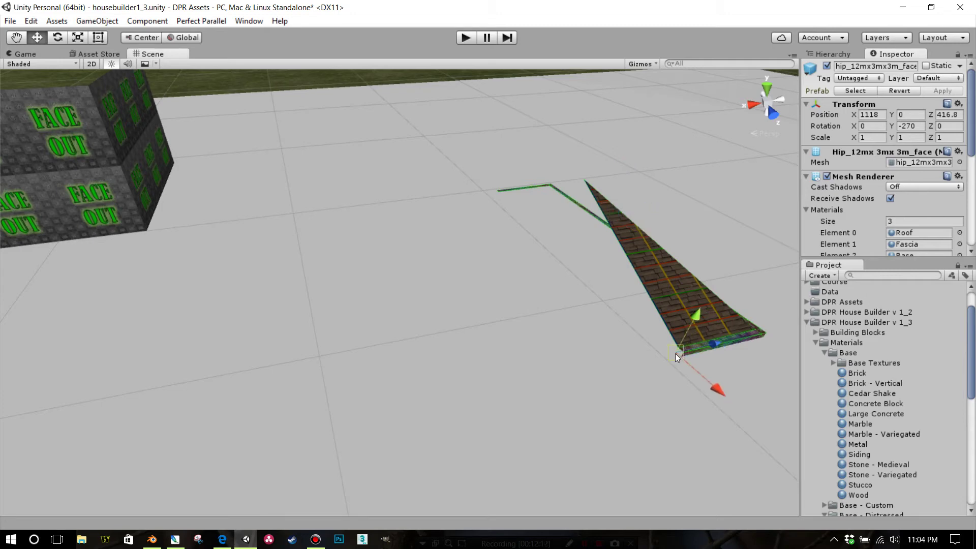
left_click_drag(674, 352, 43, 106)
middle_click_drag(50, 110, 96, 148)
scroll(191, 211, "up", 2)
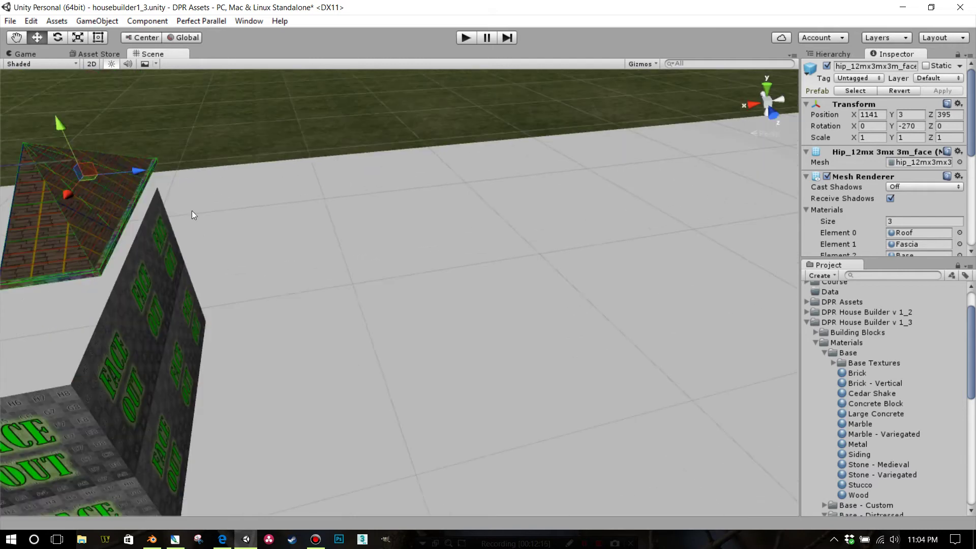
right_click_drag(191, 211, 83, 237)
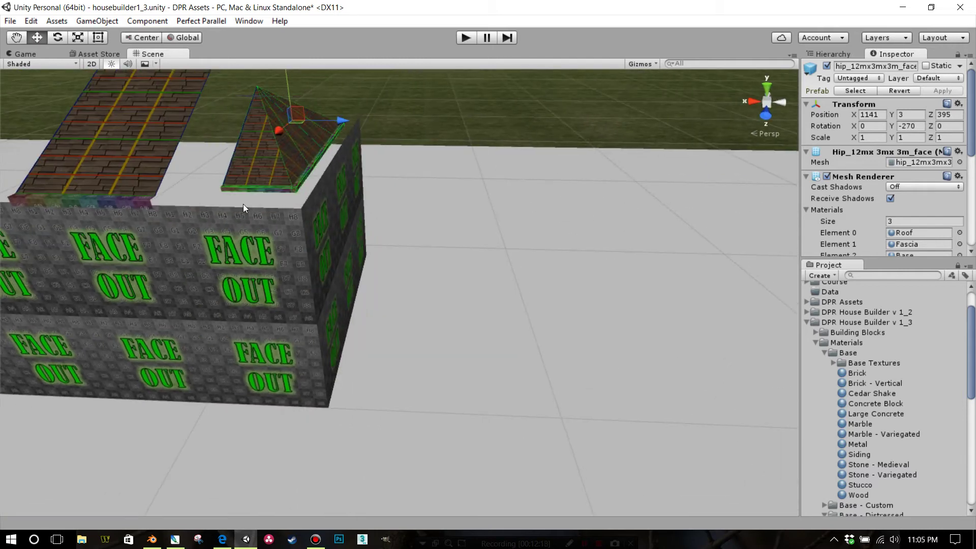
left_click_drag(293, 184, 291, 206)
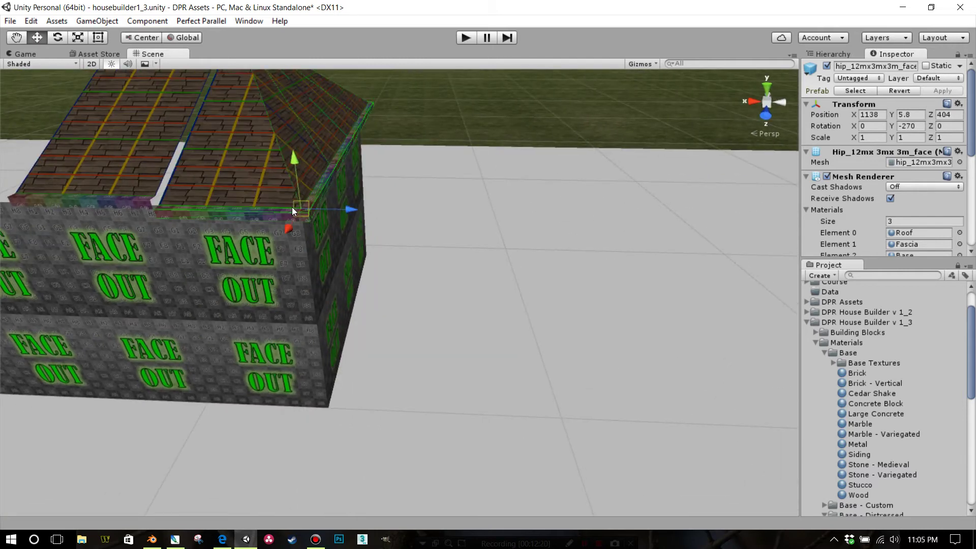
- Re-snap the hip face's underside corner to the top corner of the wall, raising it to Y 6
right_click_drag(337, 266, 336, 255)
right_click_drag(334, 343, 301, 132)
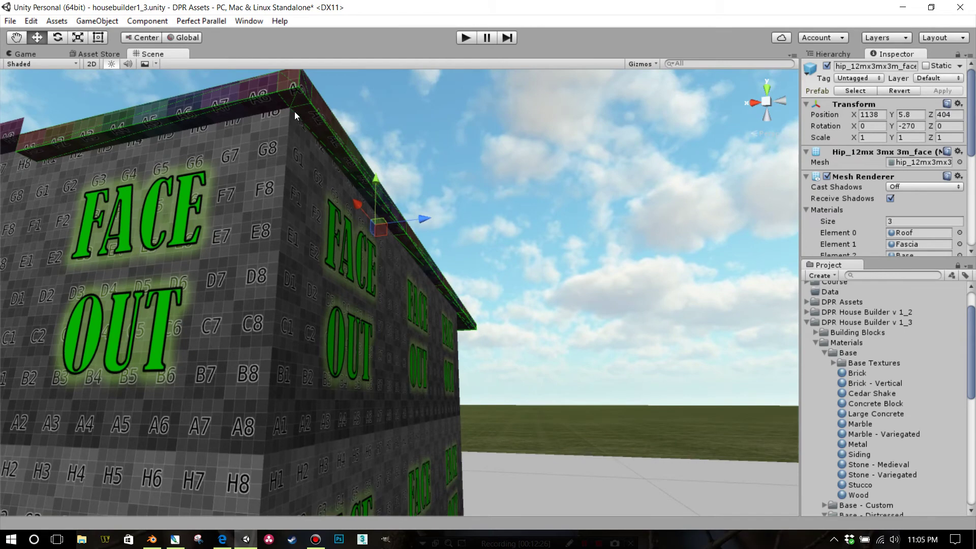
key("v")
left_click_drag(294, 110, 291, 114)
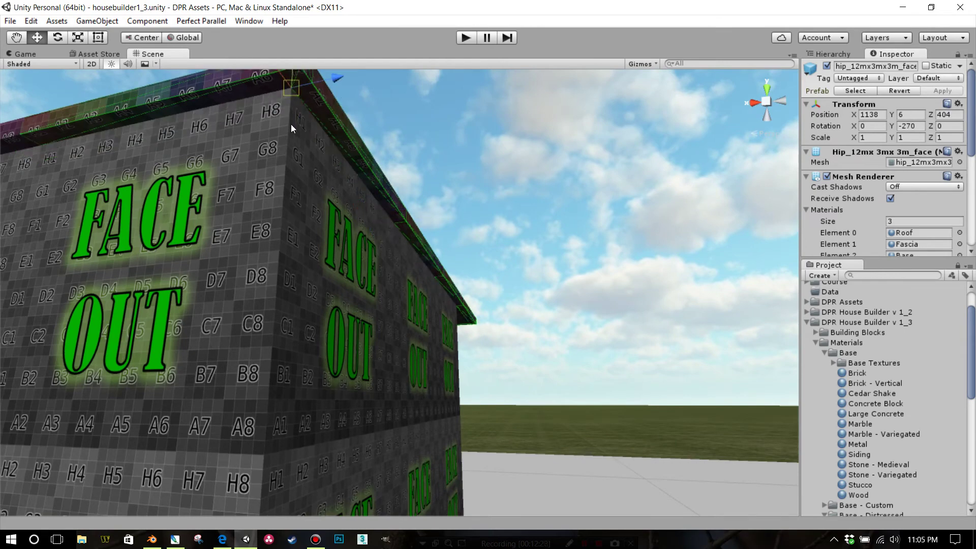
- Examine the joined hip and gable sections, their eaves and the shell's corner from above and below
scroll(291, 124, "down", 3)
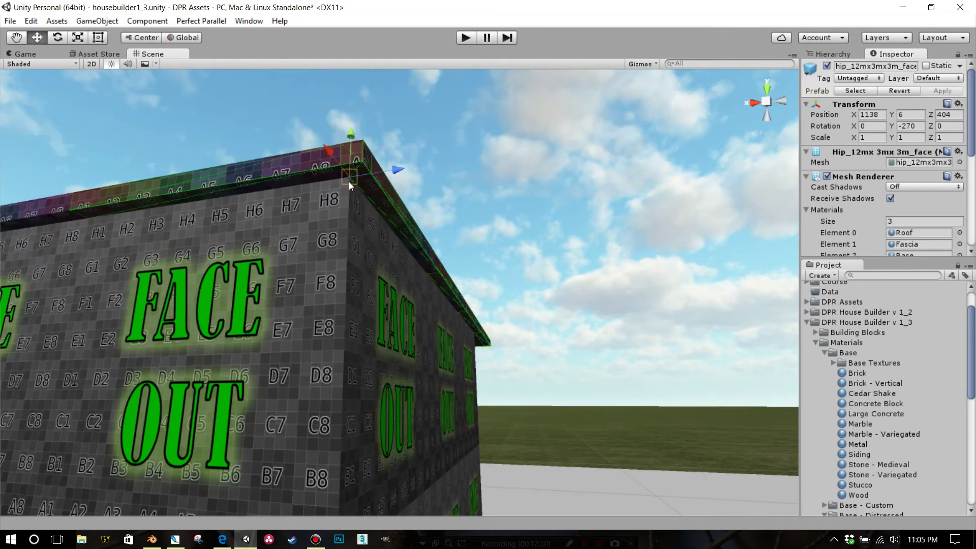
right_click_drag(389, 247, 375, 311)
middle_click_drag(349, 265, 402, 330)
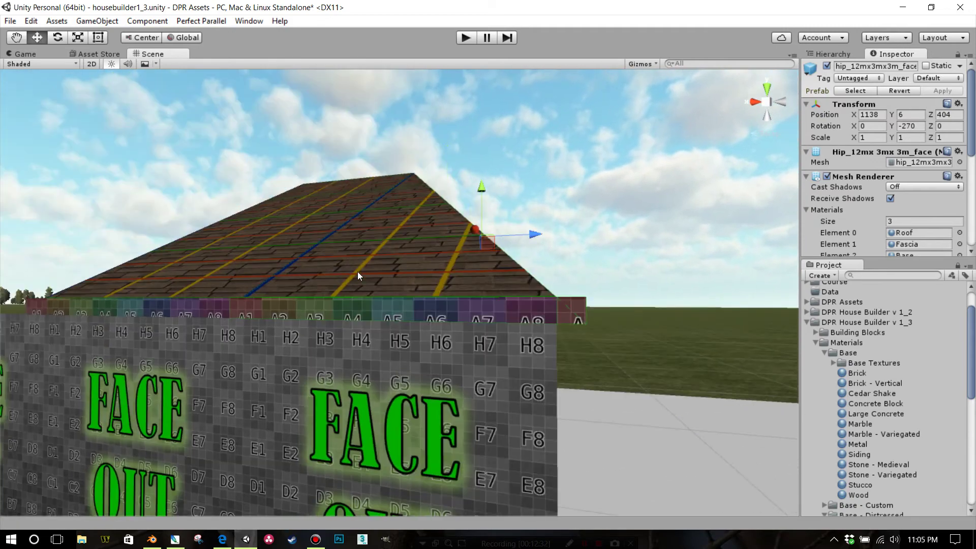
right_click_drag(357, 272, 405, 322)
middle_click_drag(405, 322, 375, 306)
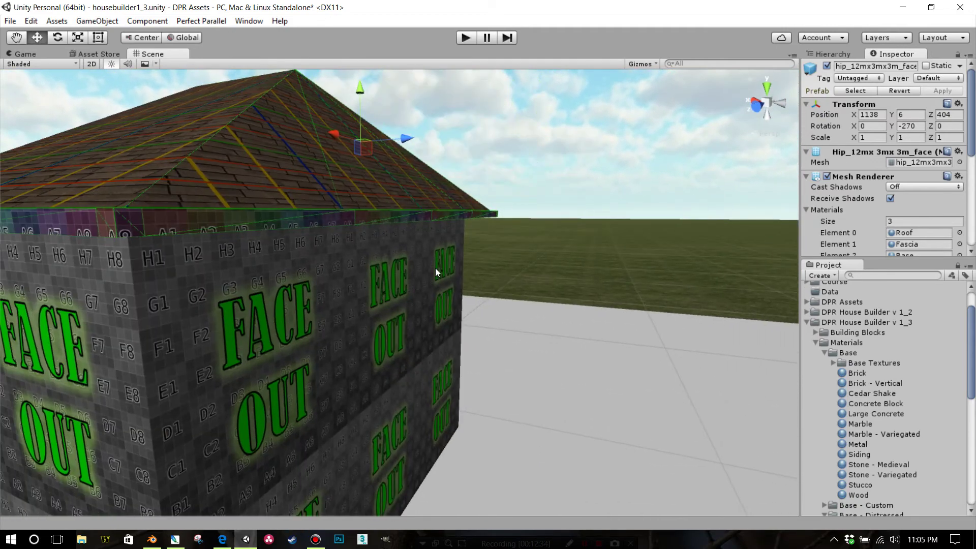
middle_click_drag(436, 272, 438, 263)
right_click_drag(438, 263, 339, 179)
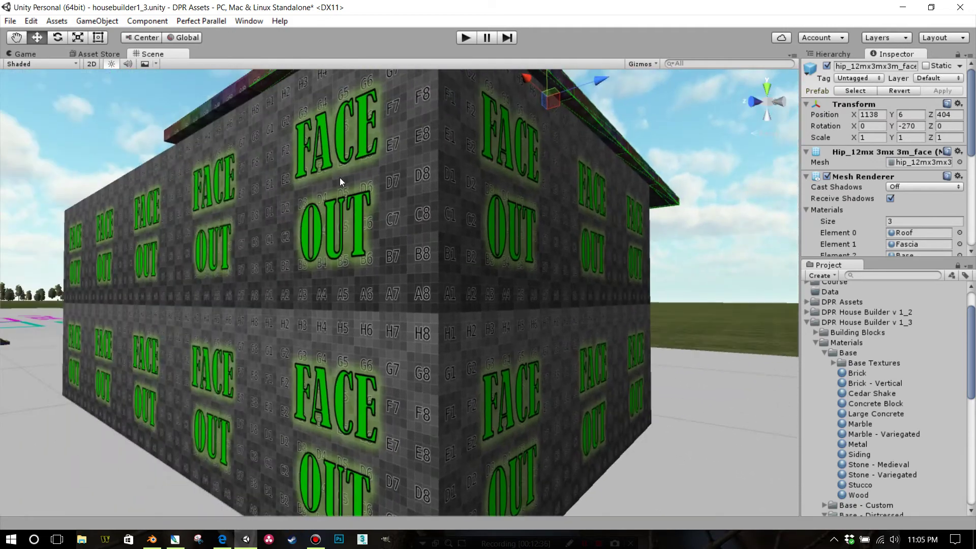
scroll(345, 190, "down", 5)
scroll(362, 200, "up", 5)
right_click_drag(364, 212, 471, 281)
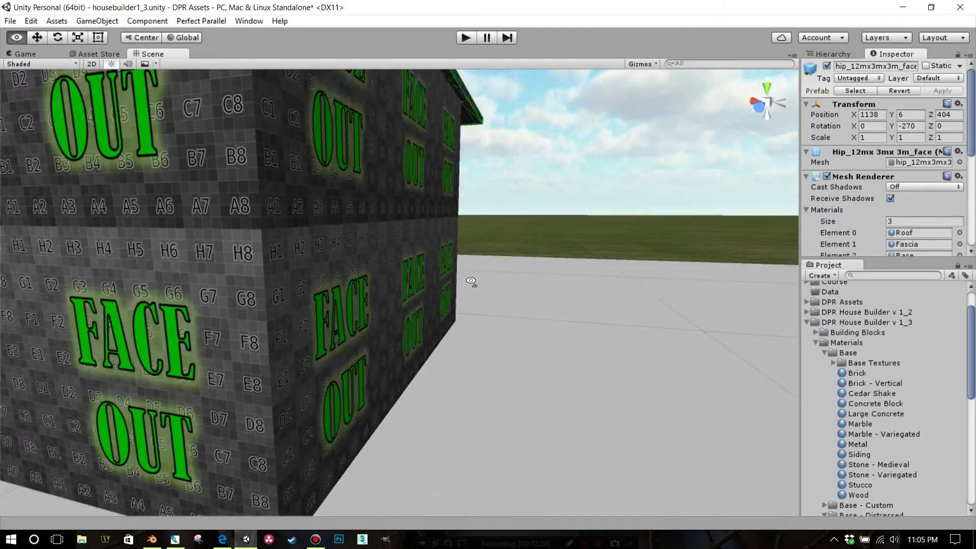
- Duplicate the middle gable section beside the hip and set the copy's X position to 1144
left_click_drag(471, 281, 544, 273, "alt")
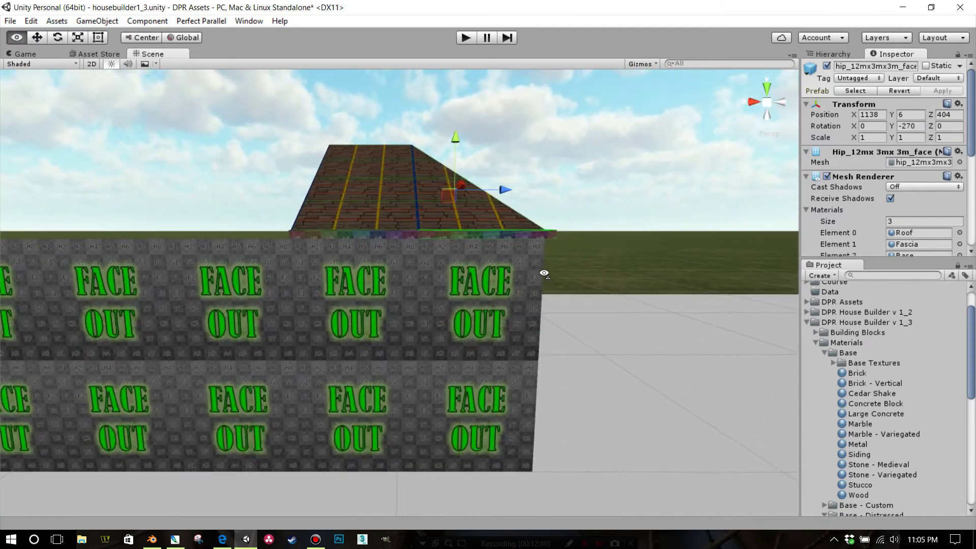
scroll(544, 273, "up", 5)
left_click(413, 202)
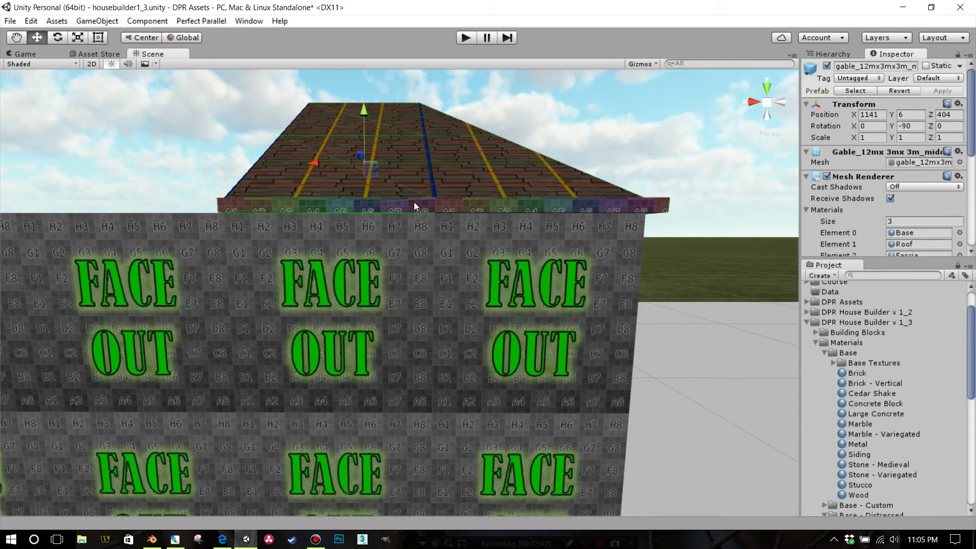
right_click_drag(407, 218, 371, 232)
key("w")
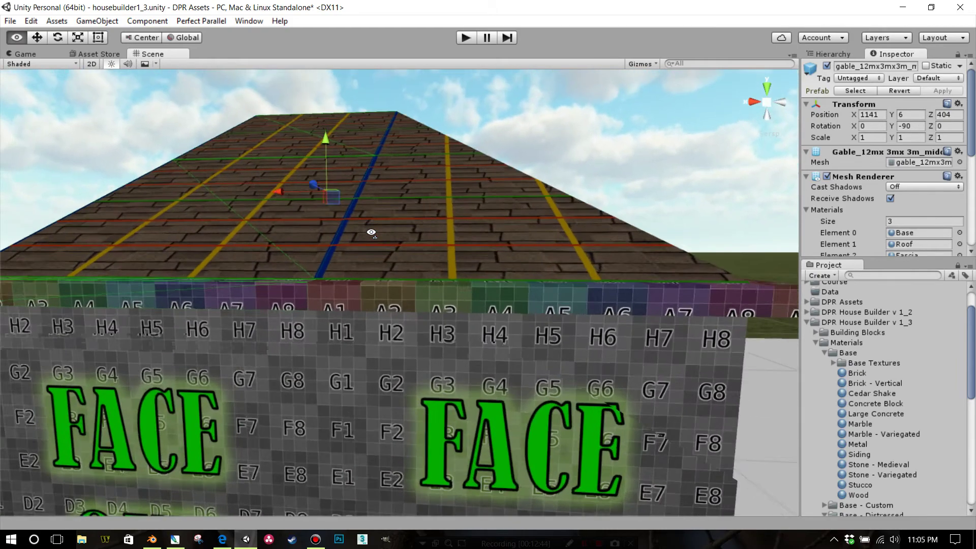
left_click_drag(371, 233, 390, 244, "alt")
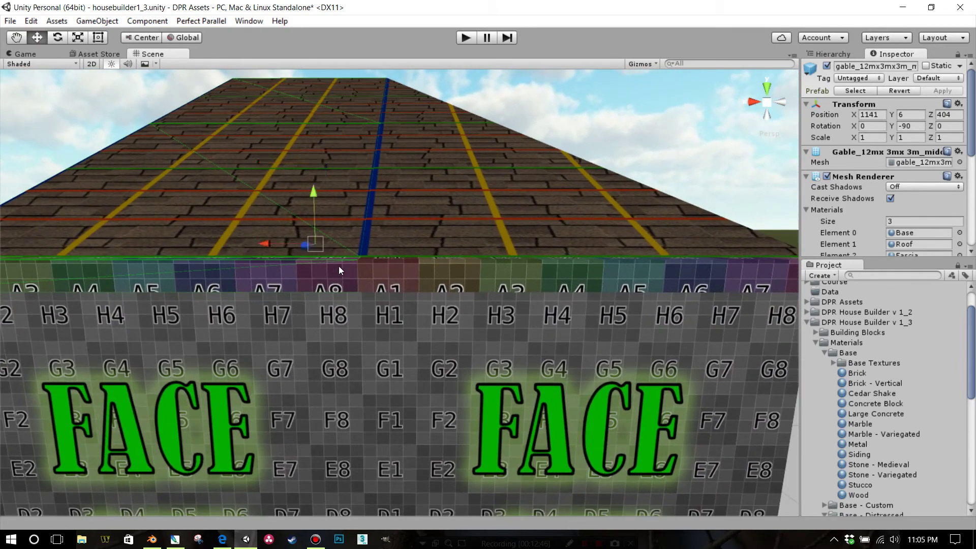
key("v")
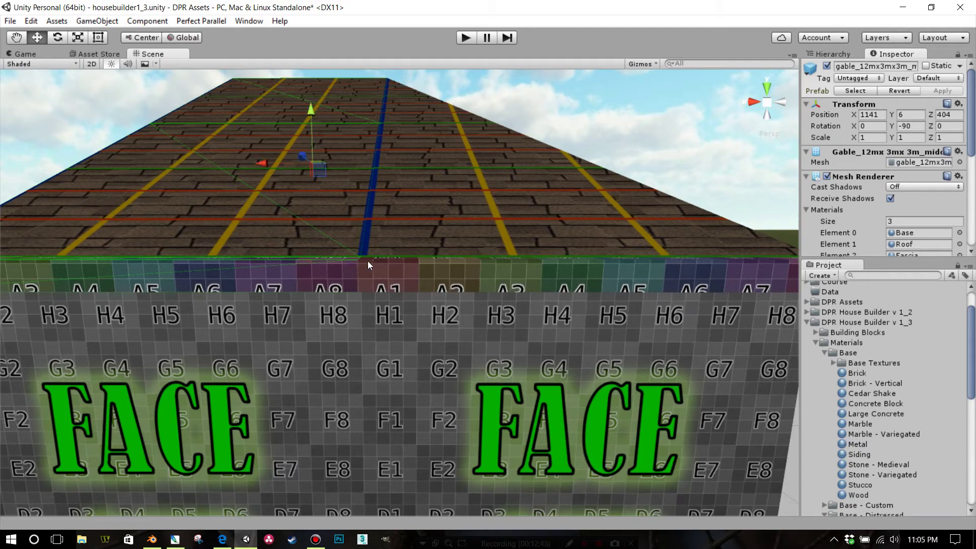
scroll(394, 239, "down", 5)
middle_click_drag(393, 239, 410, 260)
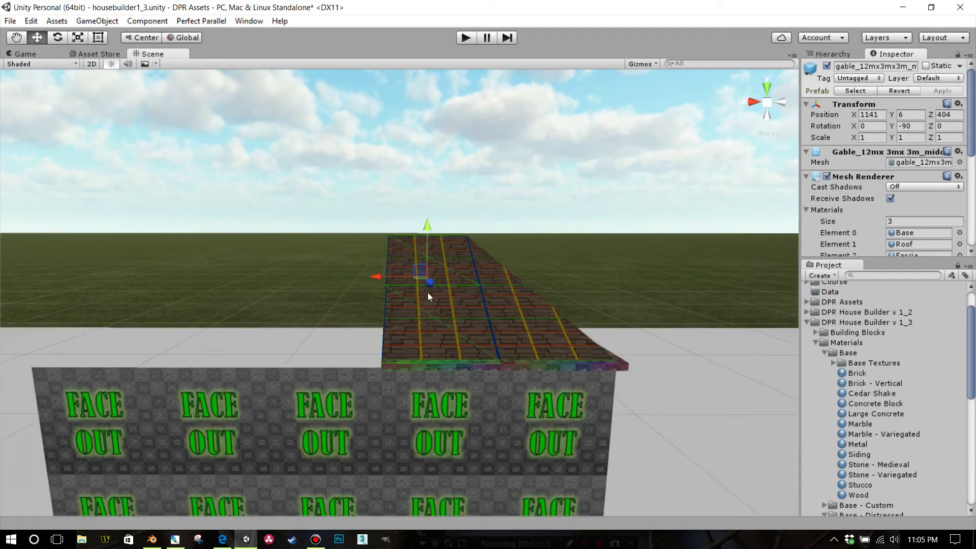
left_click(874, 116)
type("11")
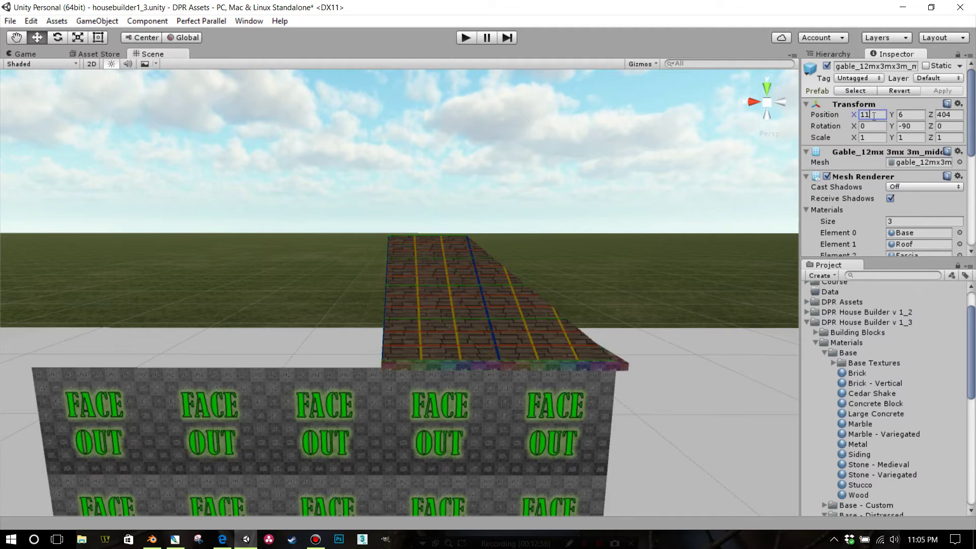
type("48")
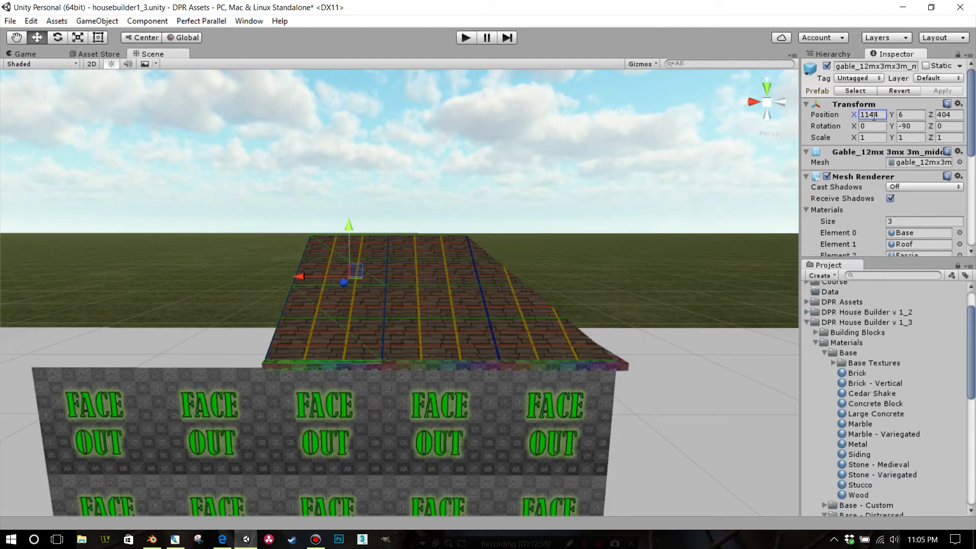
- Move the copied gable section further along the shell to X 1147
double_click(873, 116)
type("114")
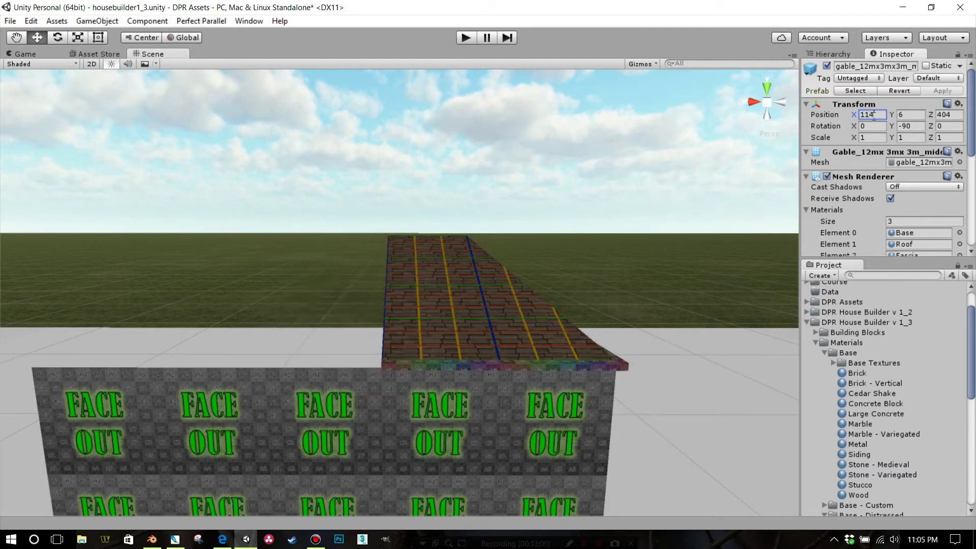
type("7")
left_click(261, 306)
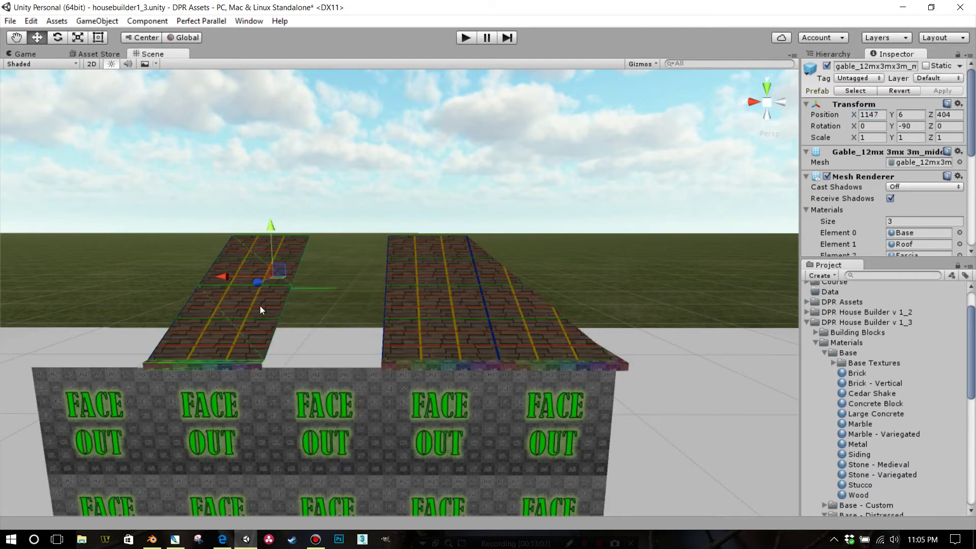
- Duplicate the gable section again and place the new copy in the remaining gap at X 1144
left_click_drag(239, 278, 308, 279)
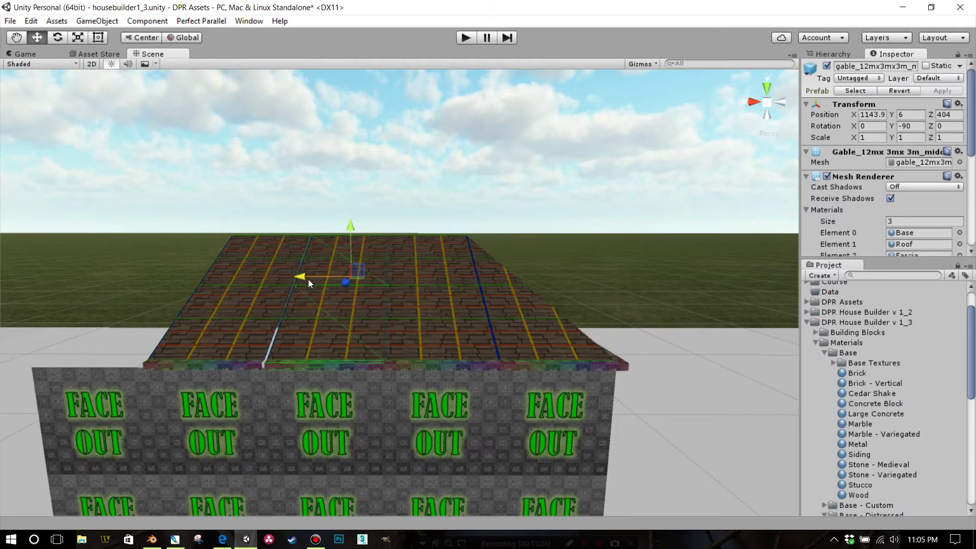
left_click(887, 115)
type("1144")
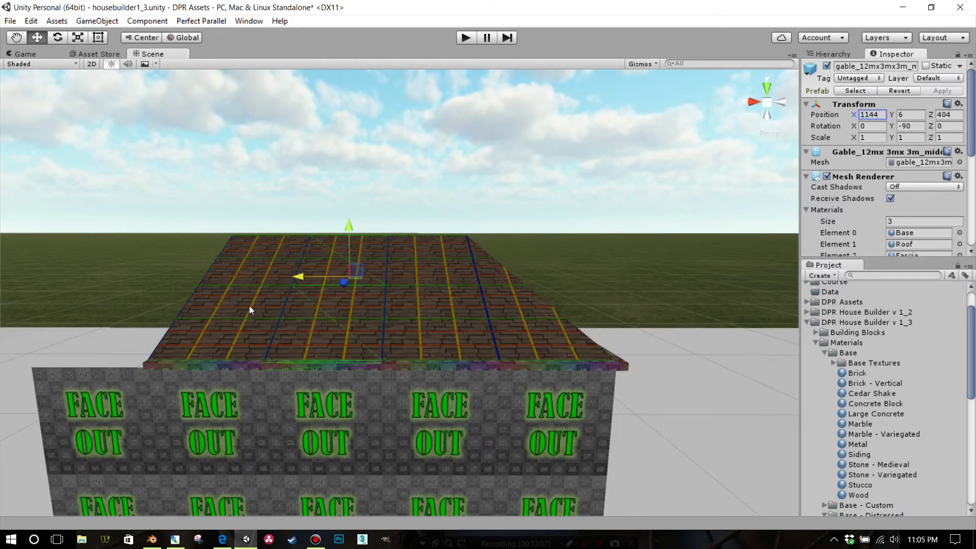
- Duplicate the front hip face at the finished end and set the copy's X position to 1150
middle_click_drag(249, 309, 639, 382)
left_click(711, 382)
key("f")
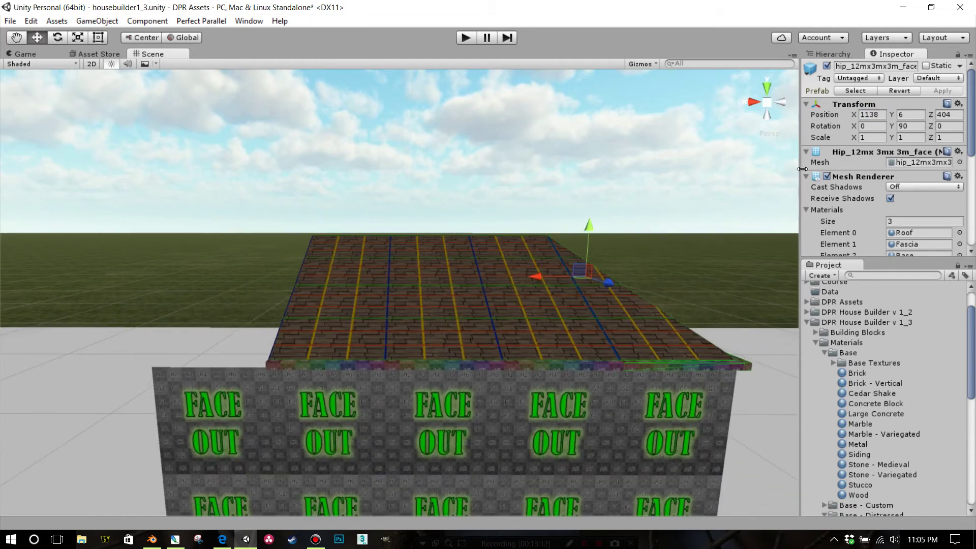
left_click(867, 115)
type("1150")
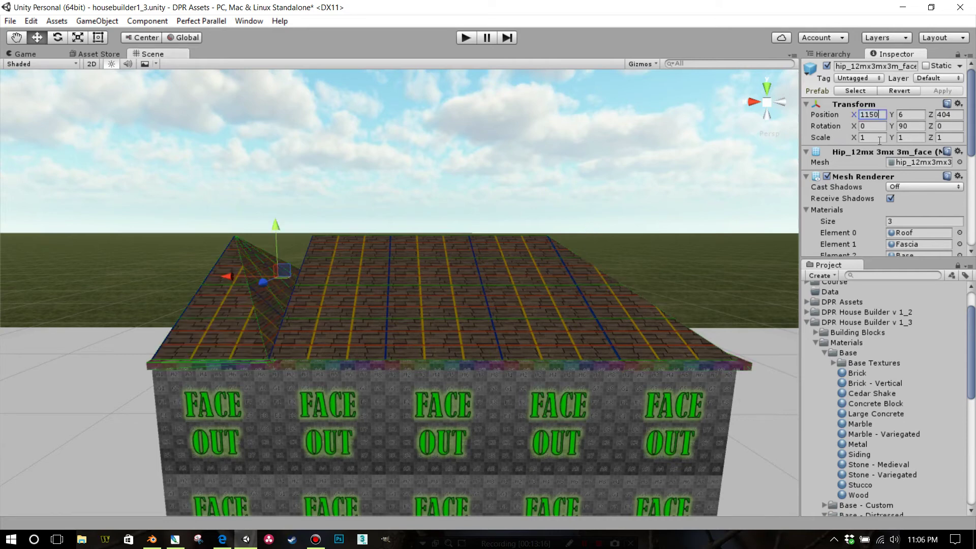
- Rotate the copied hip face to 270 degrees about Y and reset its X position to 1150
left_click(57, 38)
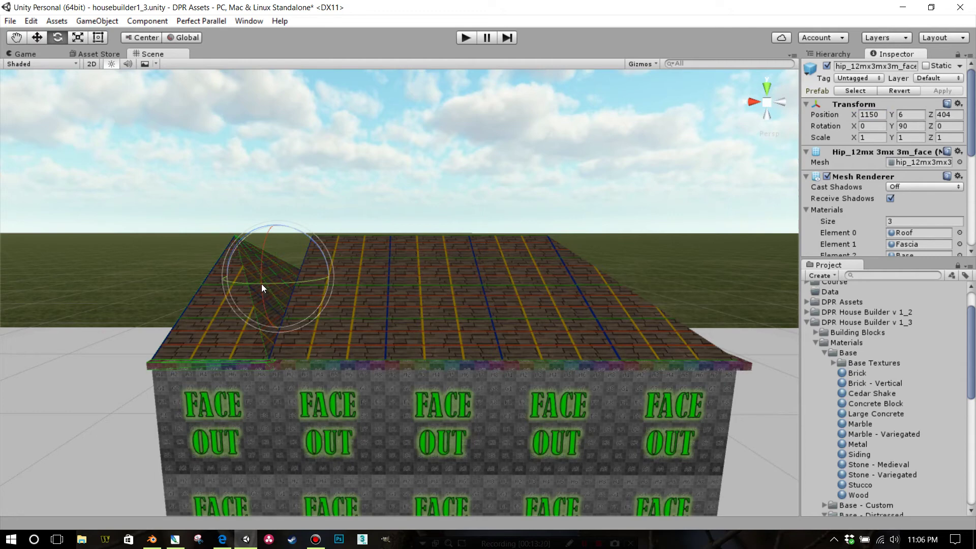
left_click_drag(262, 284, 279, 284)
left_click_drag(300, 278, 105, 306)
middle_click_drag(177, 293, 247, 326)
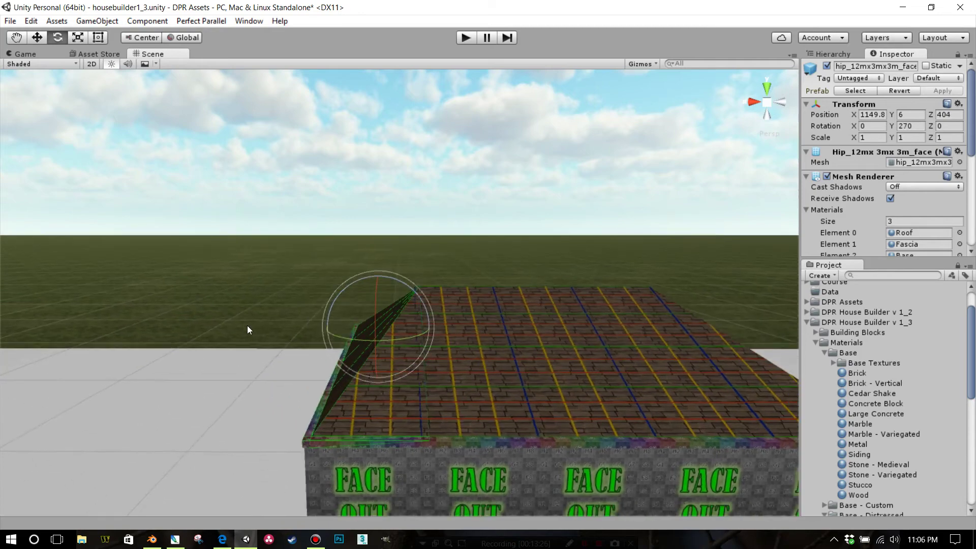
mouse_move(342, 352)
right_mouse_down()
mouse_move(349, 371)
mouse_move(346, 361)
right_mouse_up()
key("w")
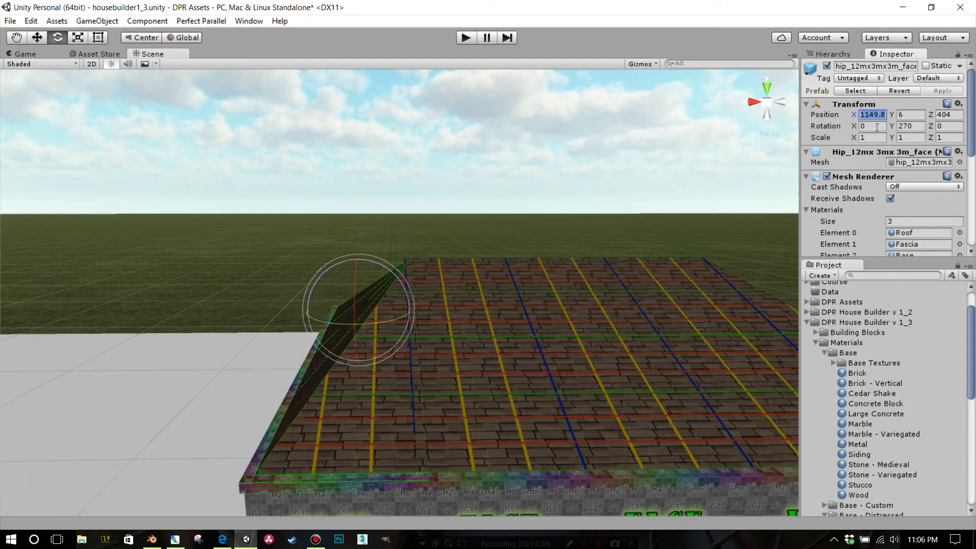
type("1150")
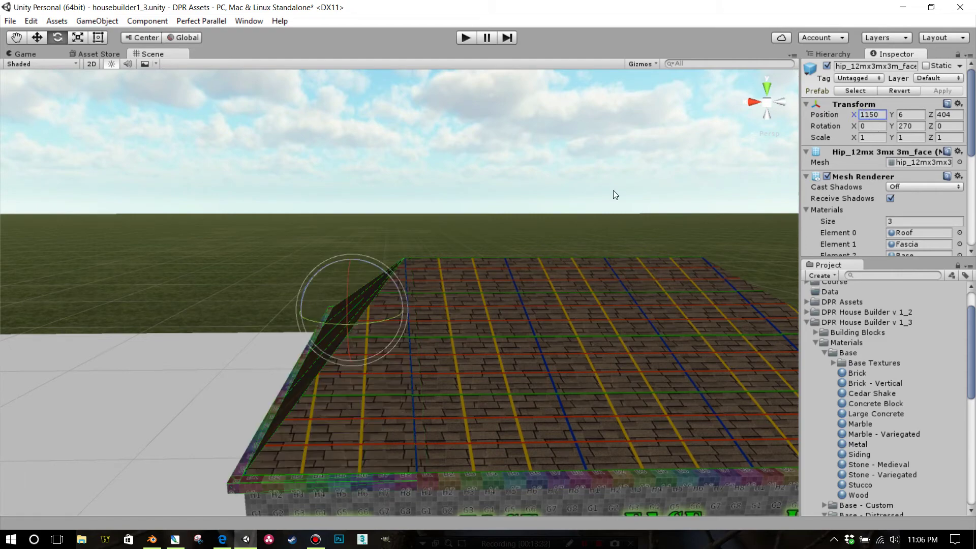
- Examine the completed hip roof from the front, the end and the corner, checking the seams and eaves
left_click_drag(474, 296, 481, 277, "alt")
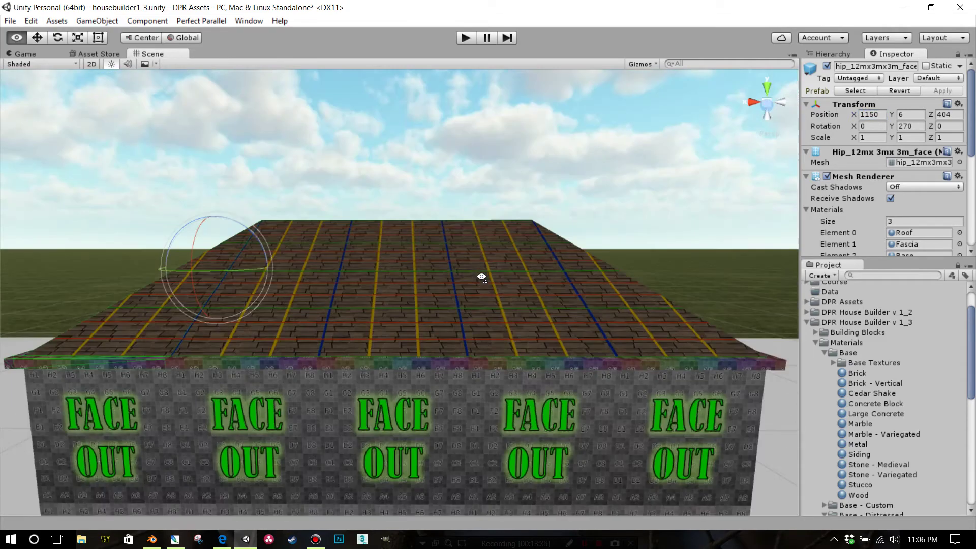
key("d")
right_click_drag(481, 277, 383, 283)
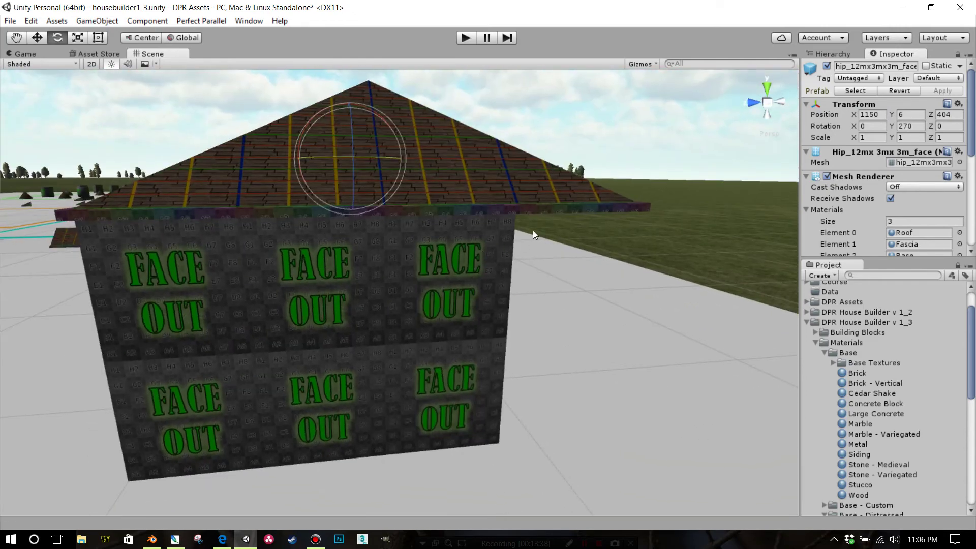
right_click_drag(174, 210, 103, 241)
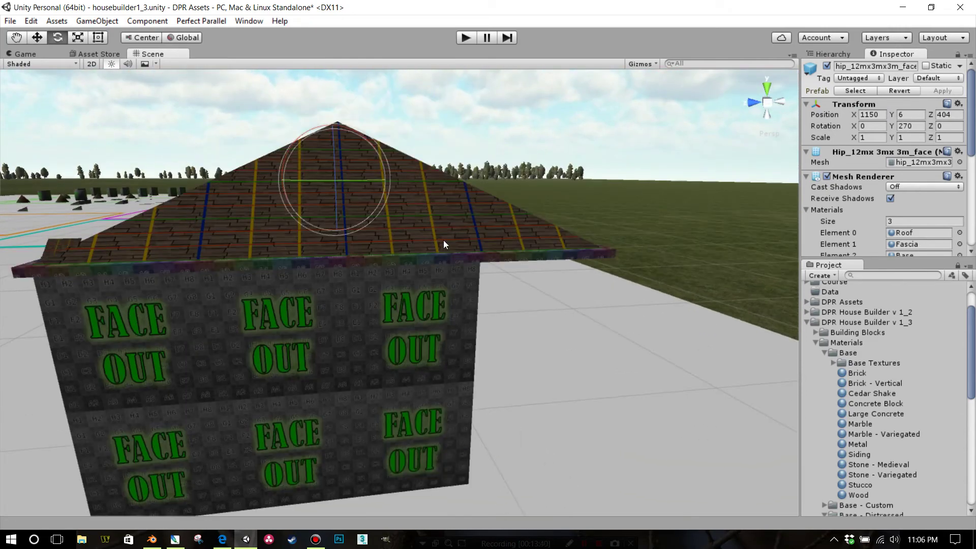
key("e")
right_click_drag(384, 321, 487, 263)
key("a")
middle_click_drag(487, 263, 490, 267)
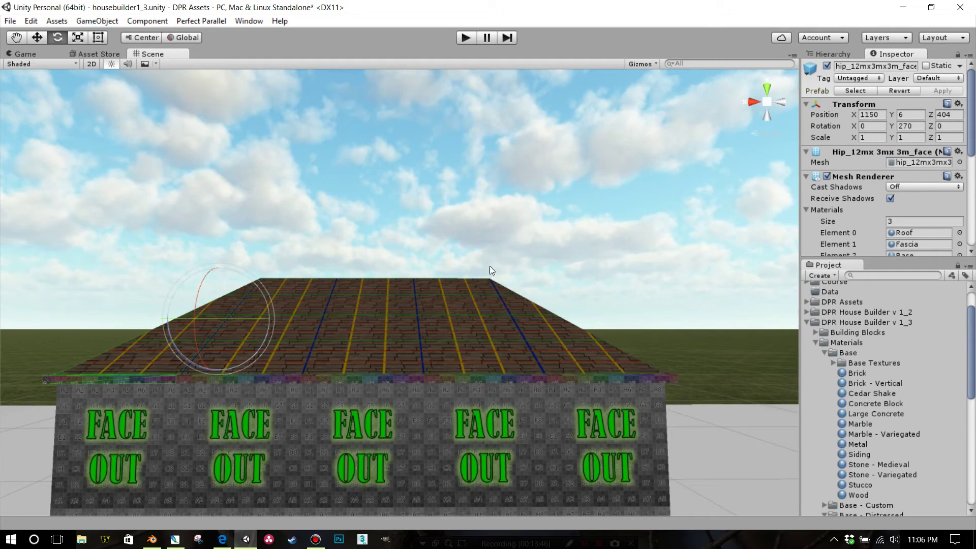
right_click_drag(489, 266, 347, 324)
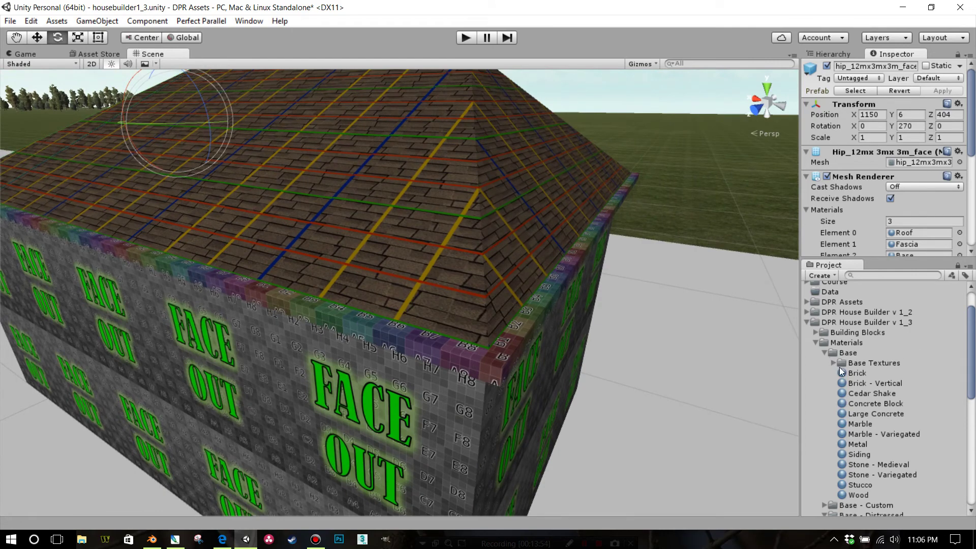
- Apply the Stucco base material to the fascia around the near corner and along the front gable sections
left_click_drag(846, 485, 479, 352)
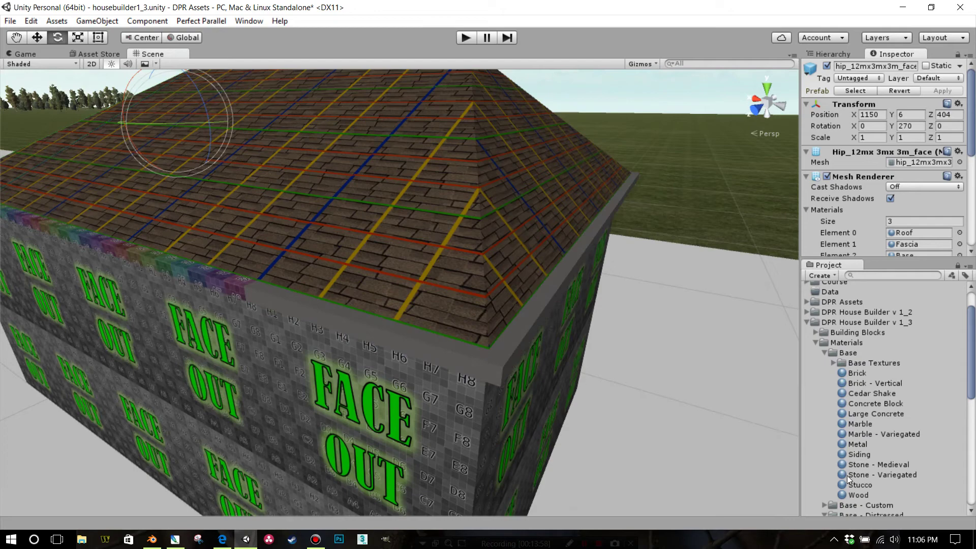
left_click_drag(843, 485, 237, 276)
middle_click_drag(300, 285, 323, 283)
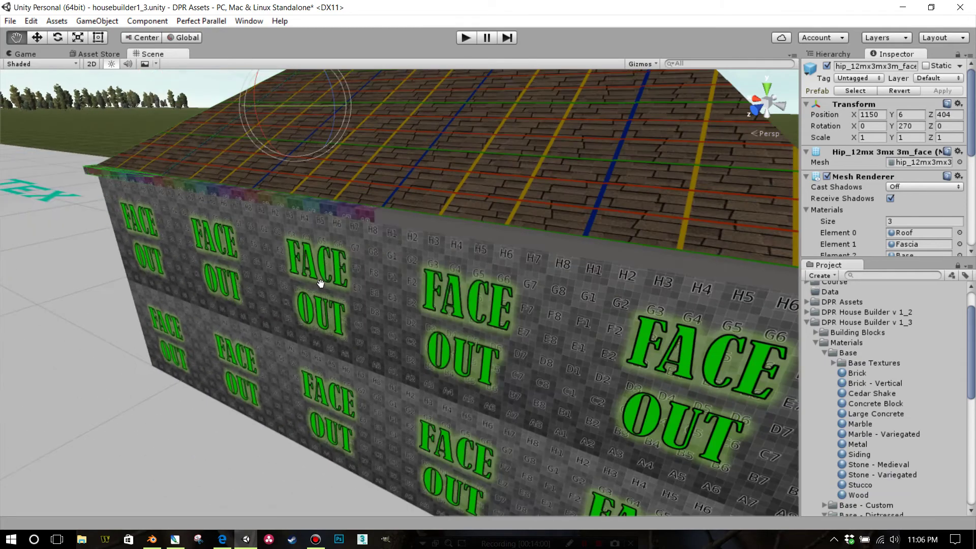
left_click_drag(844, 483, 325, 209)
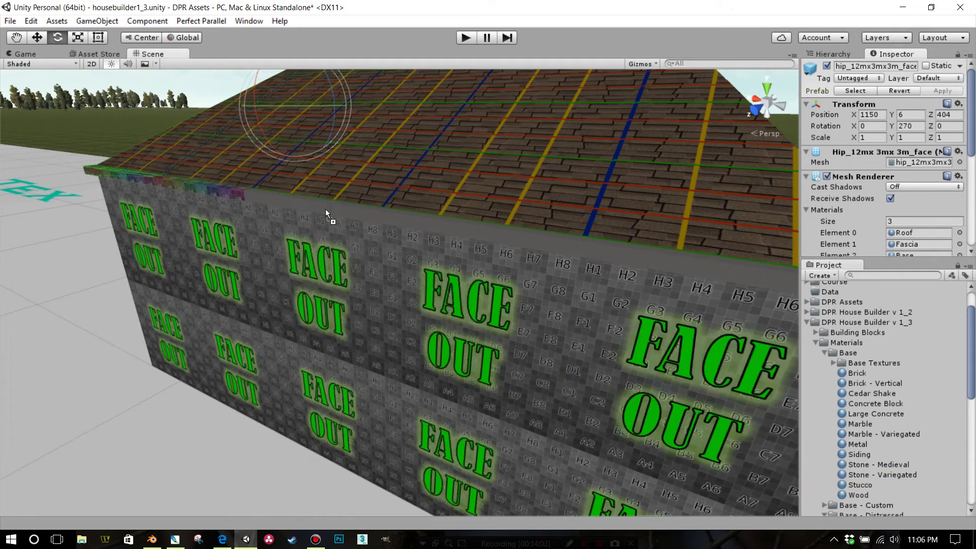
- Lighten the Stucco material's main color to a pale grey
left_click(857, 484)
left_click(946, 95)
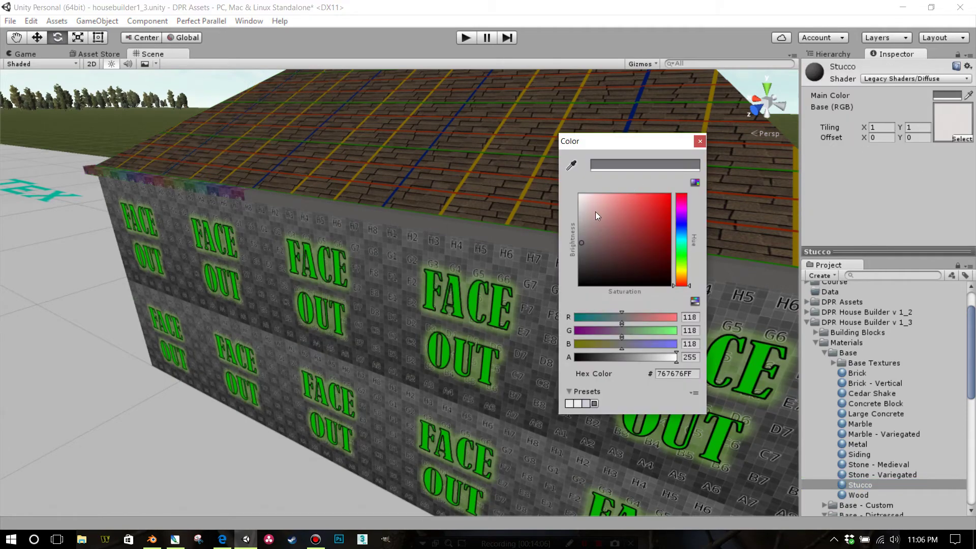
left_click_drag(596, 212, 566, 213)
left_click(700, 141)
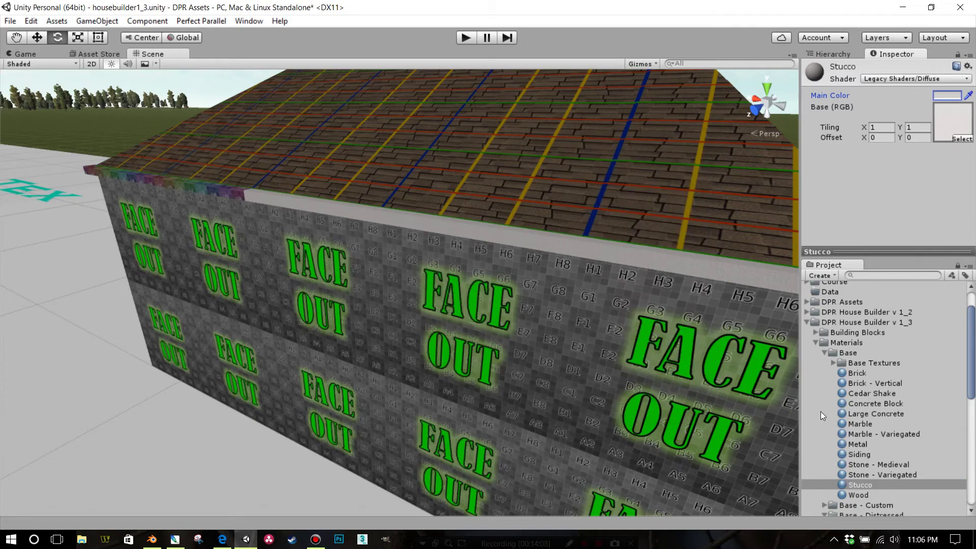
- Apply the Stucco material to the last two multicolored fascia sections along the front eave
left_click_drag(841, 486, 226, 188)
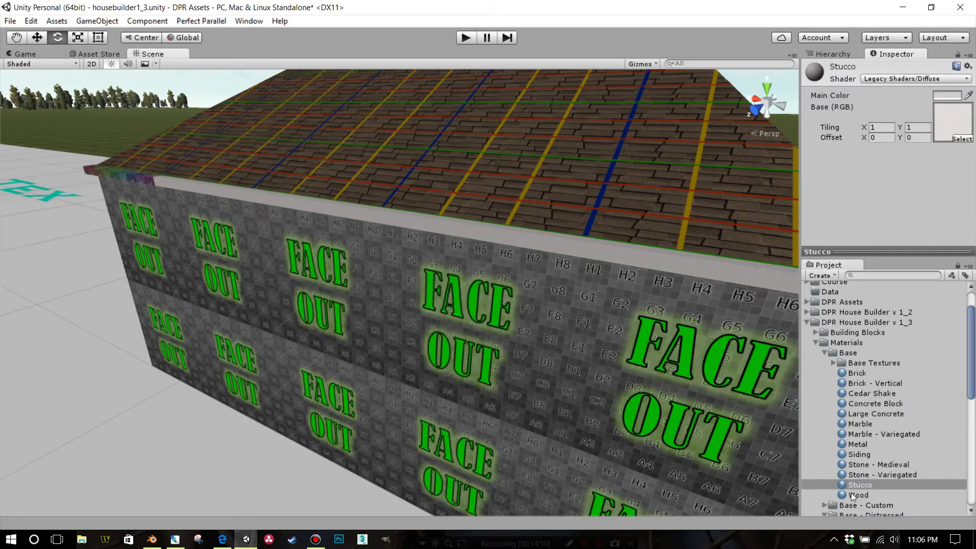
left_click_drag(842, 486, 138, 174)
right_click_drag(448, 270, 539, 266)
middle_click_drag(538, 266, 532, 242)
- Survey the rows of sample roof sections laid out beyond the house, around the 3M TALL area
right_click_drag(532, 241, 682, 182)
key("s")
scroll(681, 182, "down", 5)
middle_click_drag(635, 202, 538, 191)
scroll(539, 191, "down", 4)
right_click_drag(539, 192, 483, 251)
scroll(482, 251, "down", 4)
right_click_drag(567, 224, 504, 252)
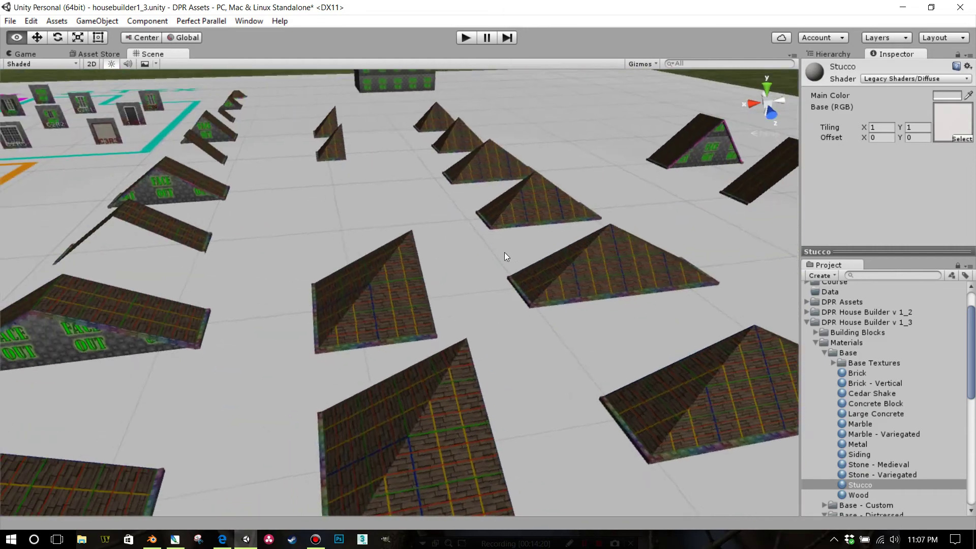
scroll(504, 252, "down", 4)
middle_click_drag(492, 245, 501, 241)
- Raise the hip_12mx3mx3m_face sample in the 3M TALL area to Y 11.19 and inspect its underside
left_click(571, 274)
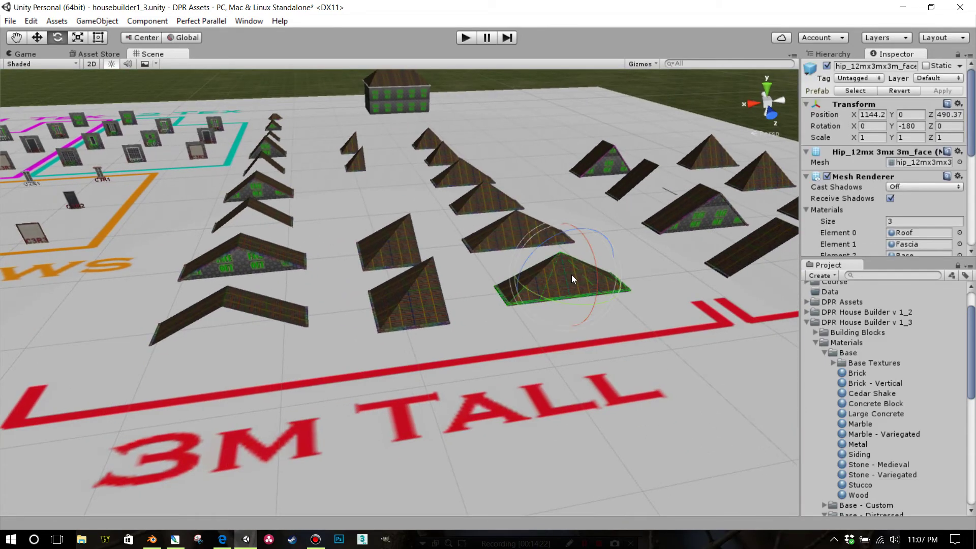
left_click_drag(571, 275, 645, 269, "alt")
key("w")
right_click_drag(645, 269, 696, 261)
left_click(40, 38)
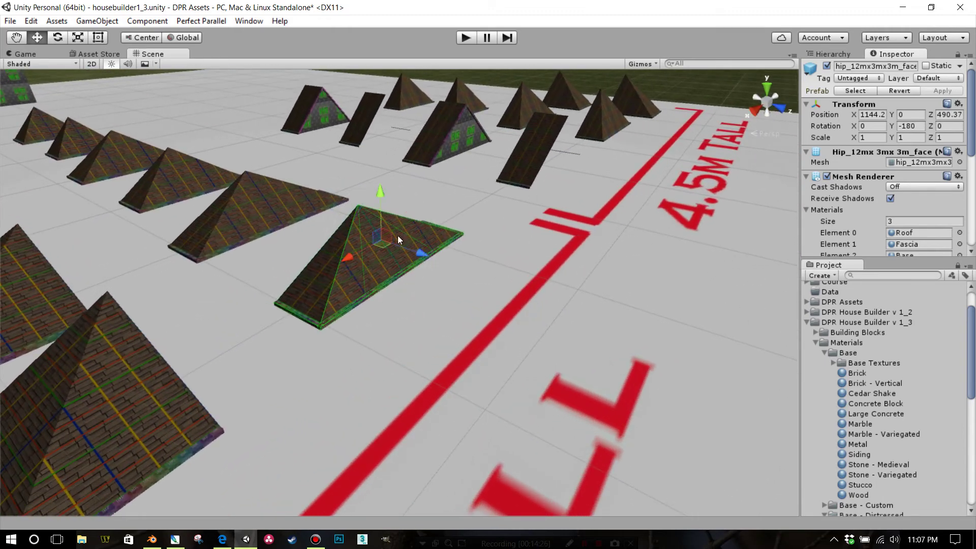
right_click_drag(398, 236, 395, 219)
left_click_drag(477, 318, 484, 123)
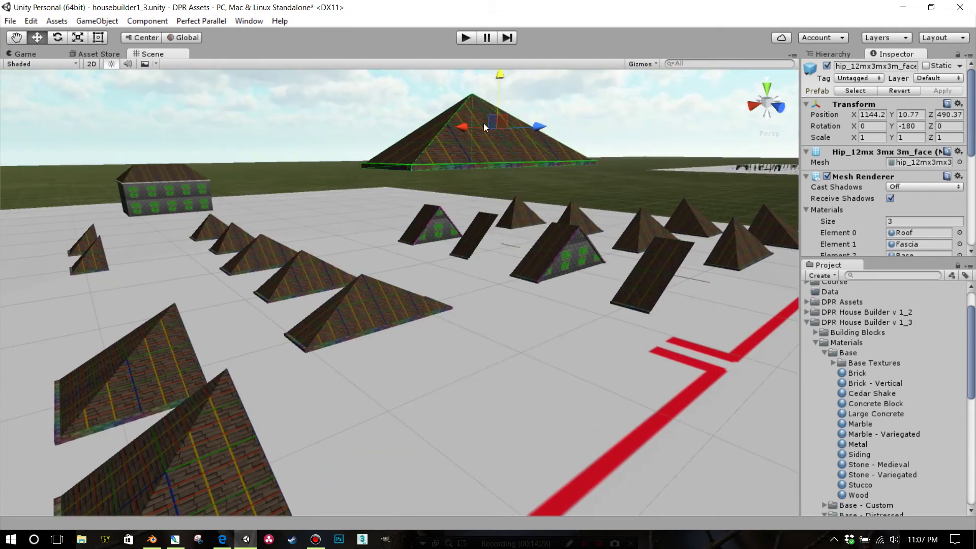
middle_click_drag(483, 123, 505, 200)
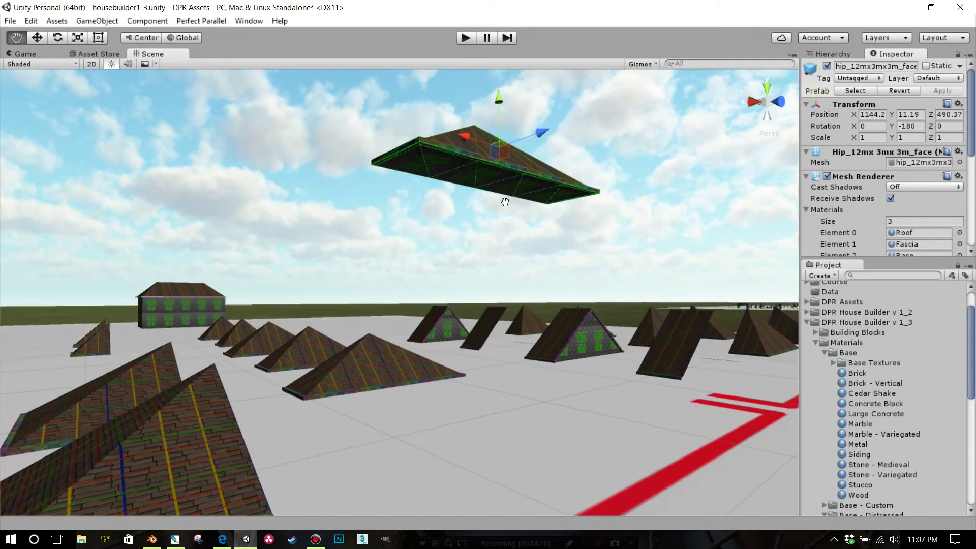
scroll(495, 245, "up", 3)
right_click_drag(495, 245, 465, 380)
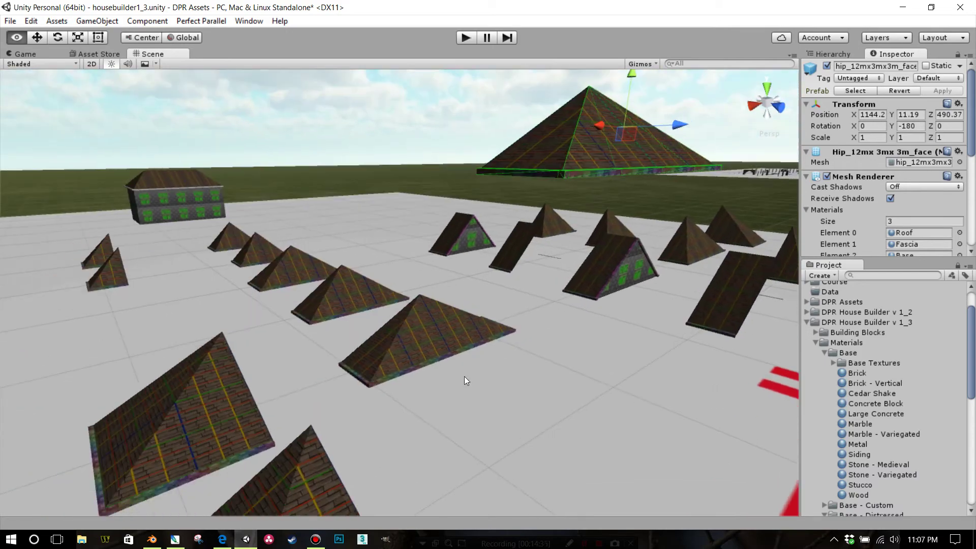
- Raise the hip_12mx3mx3m roof sample to about Y 13.82 and compare its underside with the raised hip_12mx3mx3m_face sample
left_click(419, 318)
left_click_drag(438, 267, 464, 56)
right_click_drag(469, 241, 490, 189)
middle_click_drag(490, 189, 497, 160)
scroll(503, 158, "down", 5)
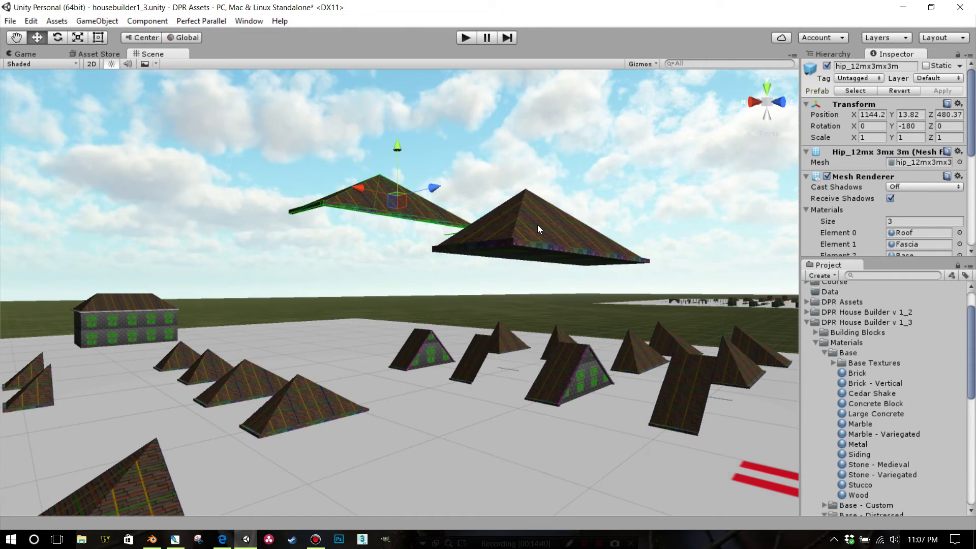
- Undo the raising of both 12 m hip roof samples to put them back on the ground
key("ctrl+z")
left_click(541, 234)
key("ctrl+z")
key("ctrl+z")
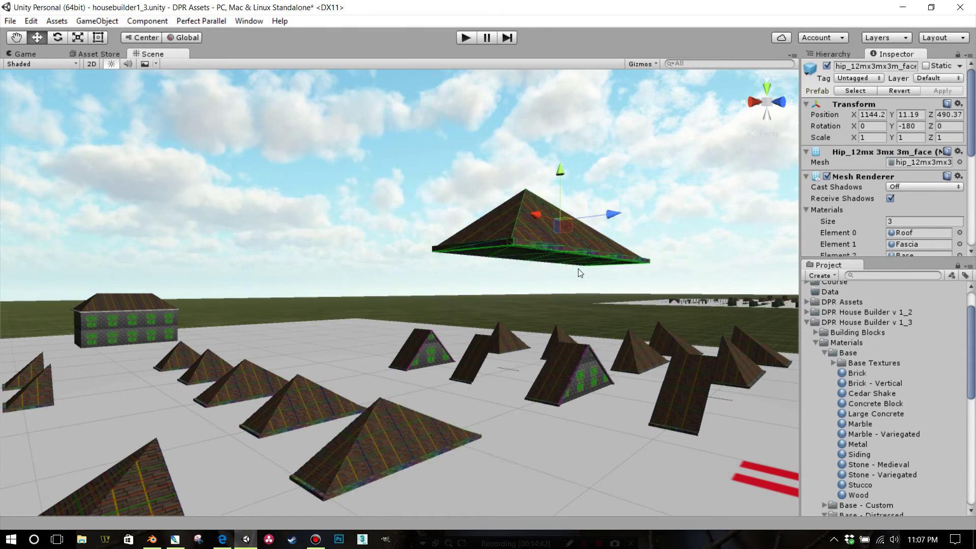
key("ctrl+z")
- Examine the hip roof and pale fascia of the two-storey house from close up and from the surrounding sample rows
right_click_drag(610, 300, 568, 409)
middle_click_drag(487, 262, 573, 344)
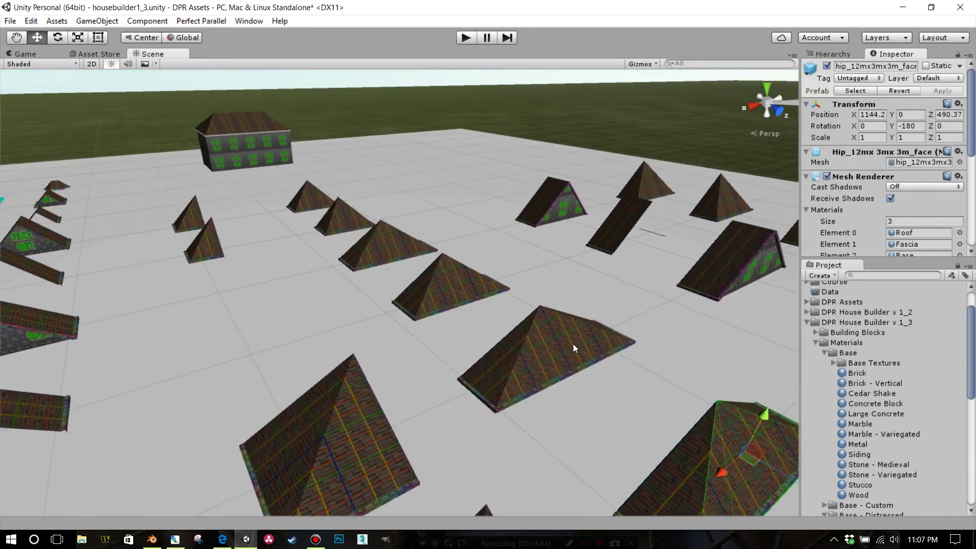
right_click_drag(572, 344, 473, 364)
scroll(472, 364, "down", 5)
right_click_drag(555, 314, 529, 304)
middle_click_drag(528, 305, 479, 318)
scroll(501, 344, "up", 7)
right_click_drag(479, 316, 435, 270)
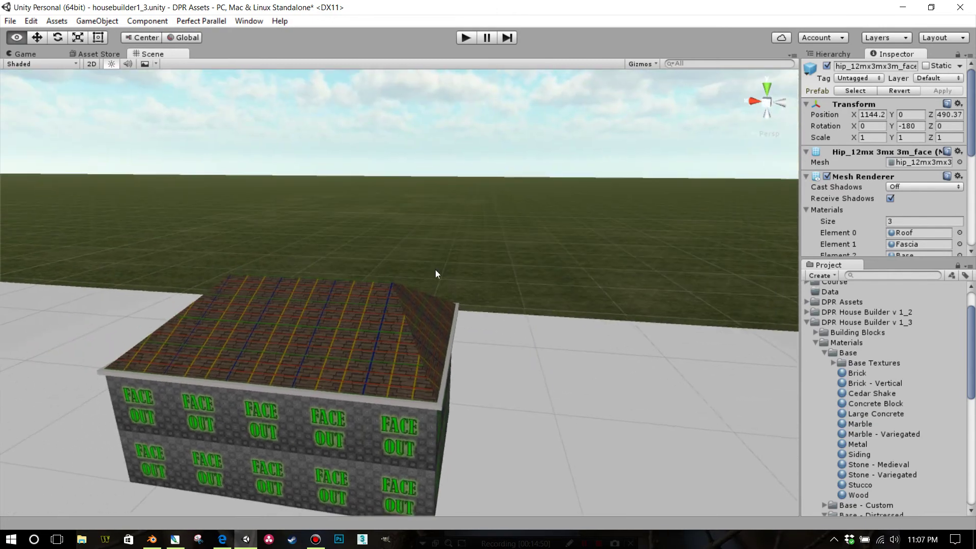
middle_click_drag(468, 329, 457, 312)
scroll(456, 312, "up", 5)
scroll(497, 308, "down", 2)
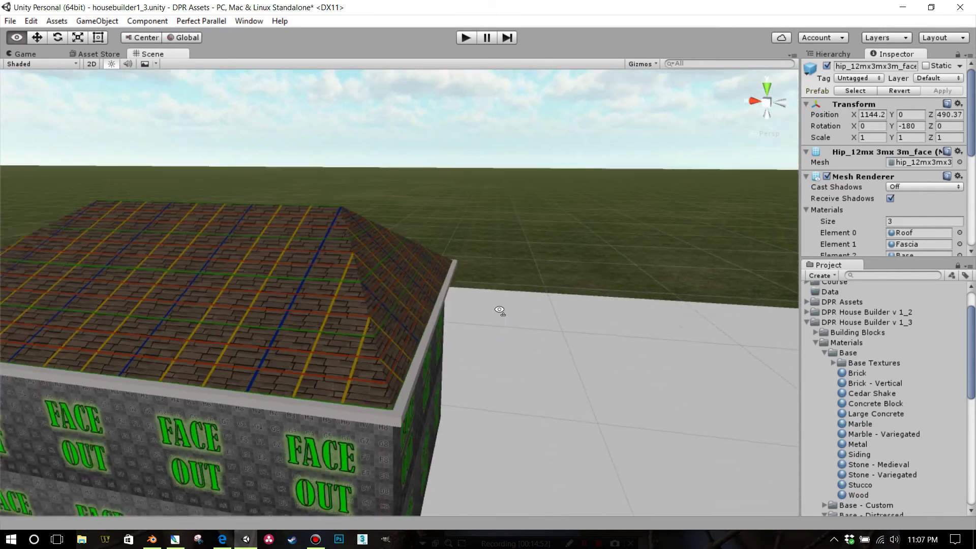
right_click_drag(498, 309, 434, 328)
middle_click_drag(434, 328, 486, 356)
left_click_drag(486, 356, 584, 309, "alt")
scroll(597, 304, "down", 3)
scroll(596, 304, "up", 2)
scroll(546, 322, "down", 6)
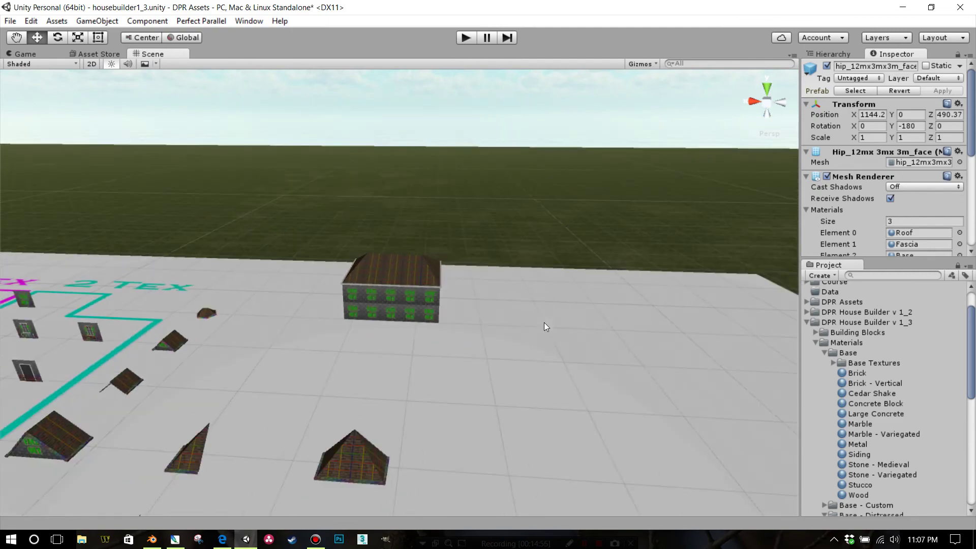
- Move the 3mx3m_C3R2_window door piece out of its sample area toward the house, to about X 1160.2, Z 427.42
right_click_drag(544, 322, 523, 351)
middle_click_drag(523, 351, 565, 332)
left_click_drag(565, 332, 295, 350, "alt")
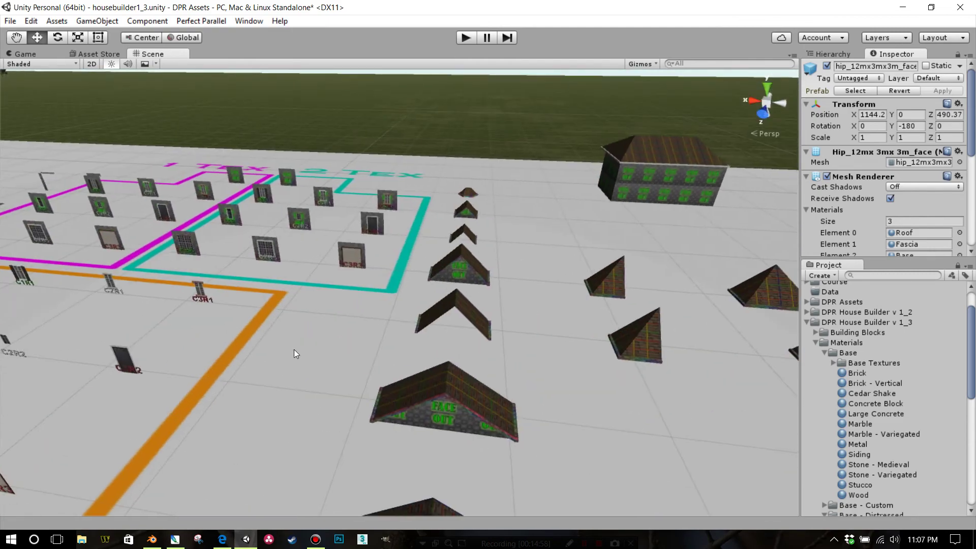
left_click(126, 357)
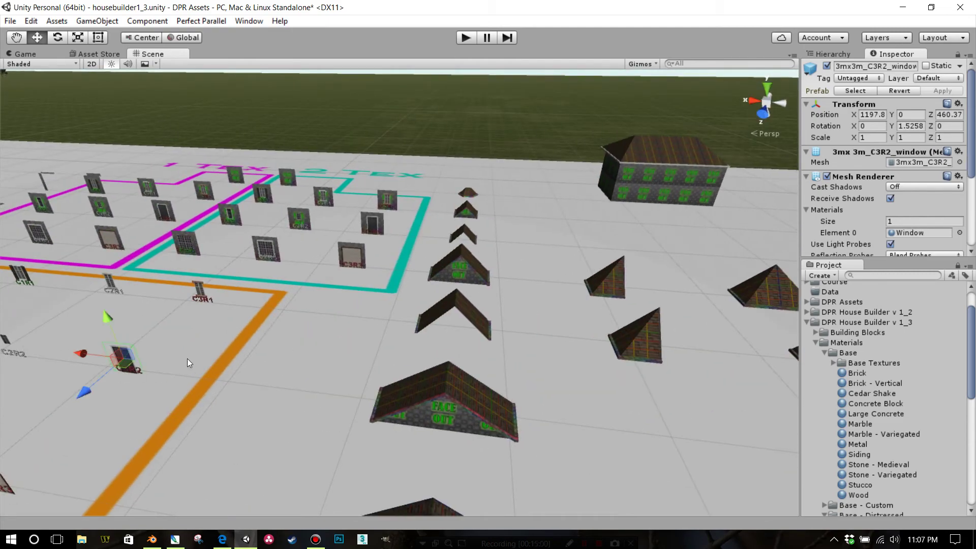
left_click_drag(81, 353, 636, 430)
left_click_drag(703, 472, 519, 91)
middle_click_drag(632, 198, 601, 215)
scroll(499, 294, "up", 5)
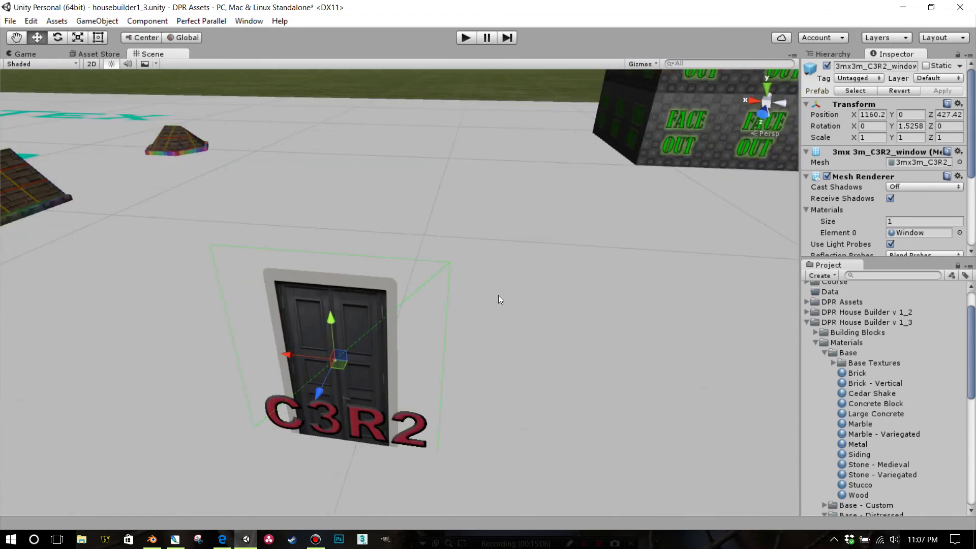
- Place the C3R2 door piece against the house's front ground-floor wall at about X 1143.5, Z 410.17
scroll(499, 294, "down", 1)
middle_click_drag(453, 291, 434, 303)
right_click_drag(395, 320, 249, 353)
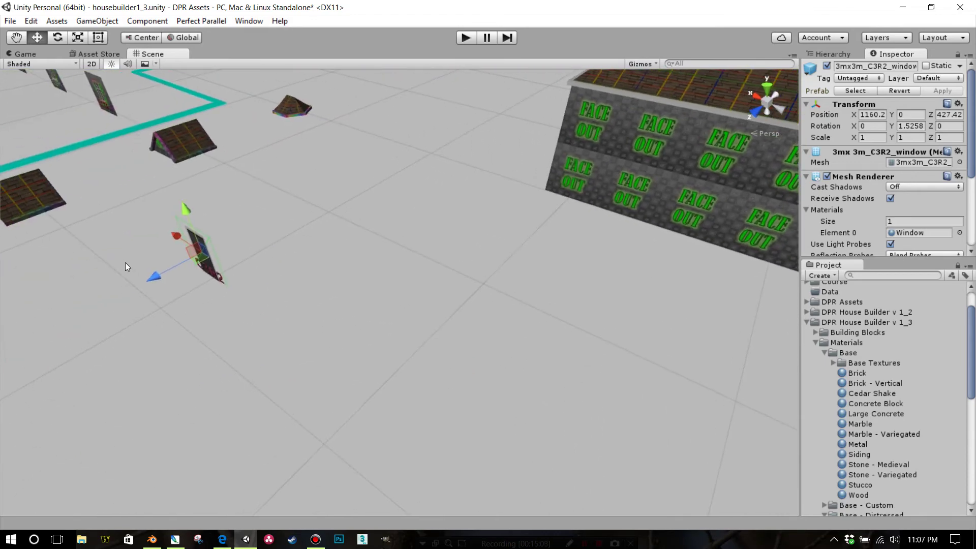
left_click_drag(154, 279, 642, 230)
key("w")
right_click_drag(643, 229, 464, 217)
left_click_drag(464, 217, 576, 211, "alt")
- Check the adjoining wall panel's position and set the C3R2 door piece's Z position to 410.1
left_click(577, 211)
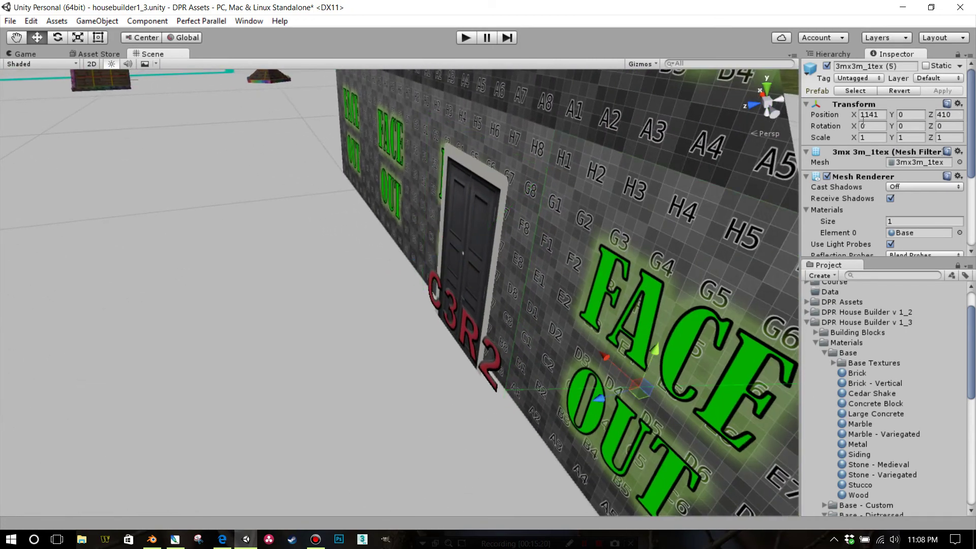
left_click(473, 227)
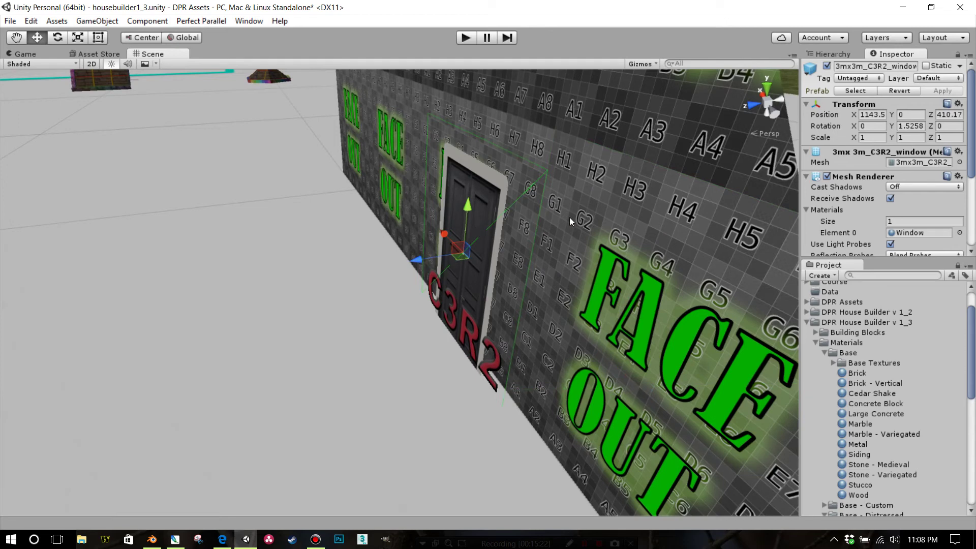
left_click(949, 115)
type("410.1")
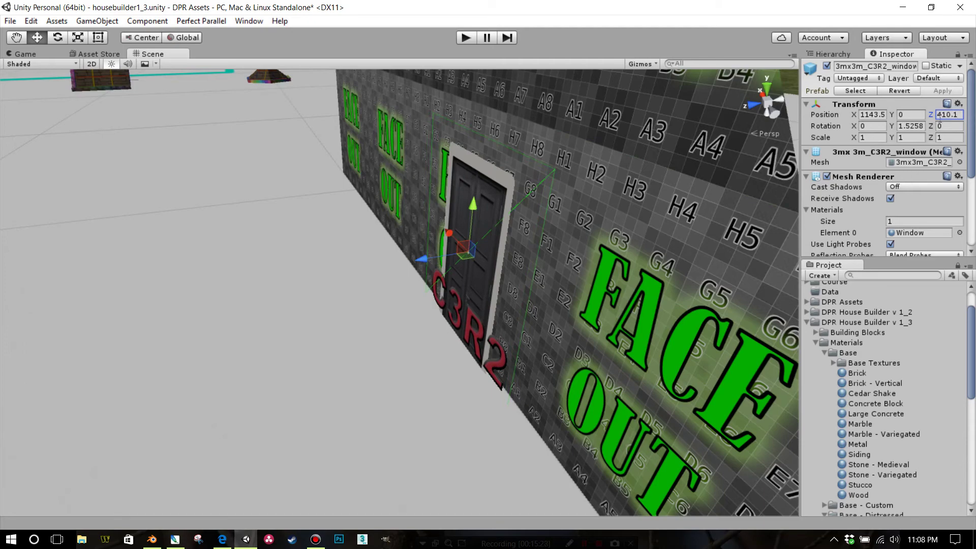
- Inspect how the C3R2 door sits on the front wall, both up close and from a distance
right_click_drag(442, 203, 492, 203)
middle_click_drag(492, 202, 502, 209)
right_click_drag(502, 209, 645, 215)
left_click(304, 314)
right_click_drag(304, 314, 479, 215)
scroll(482, 267, "down", 20, "alt")
key("s")
key("w")
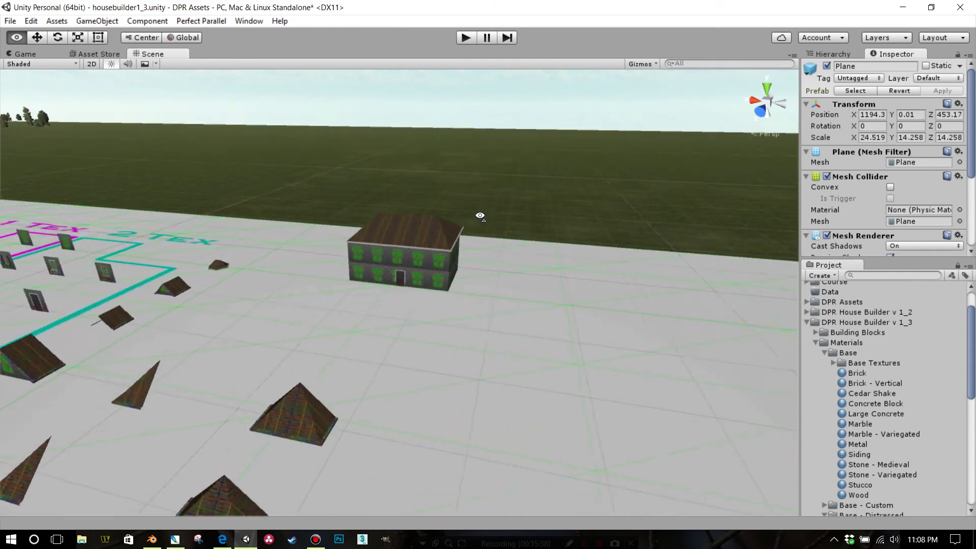
- Slide the C3R2 door piece along the front wall onto the neighboring ground-floor panel, to about X 1146.9
scroll(480, 216, "up", 10)
left_click(415, 242)
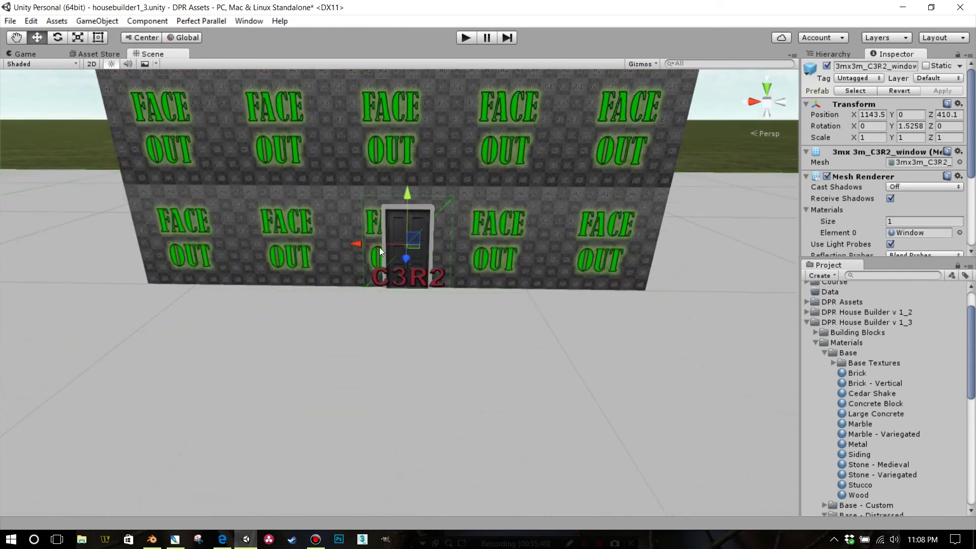
left_click_drag(379, 247, 242, 240)
left_click_drag(332, 248, 343, 257, "alt")
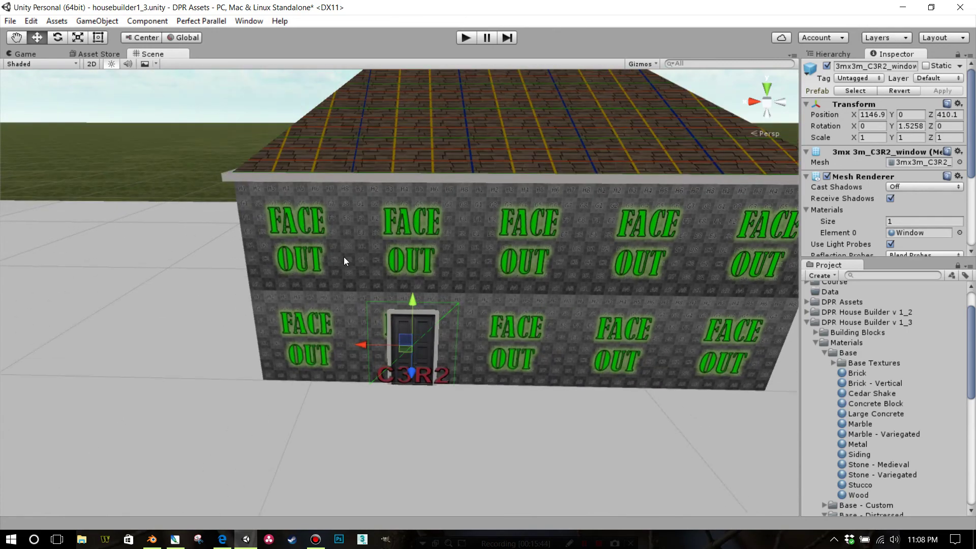
left_click_drag(482, 279, 412, 298, "alt")
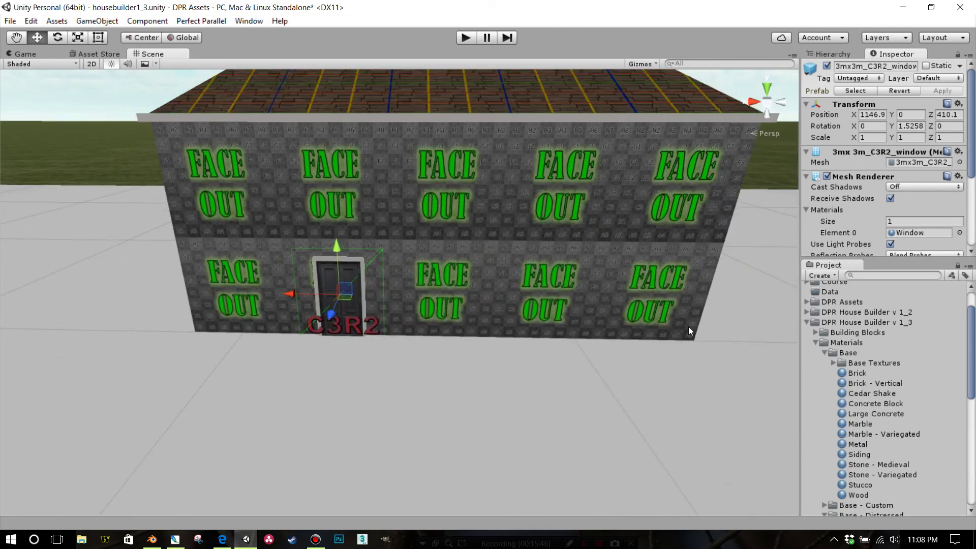
- Apply the window_panes material from the Windows materials folder to the C3R2 door piece
scroll(855, 450, "down", 4)
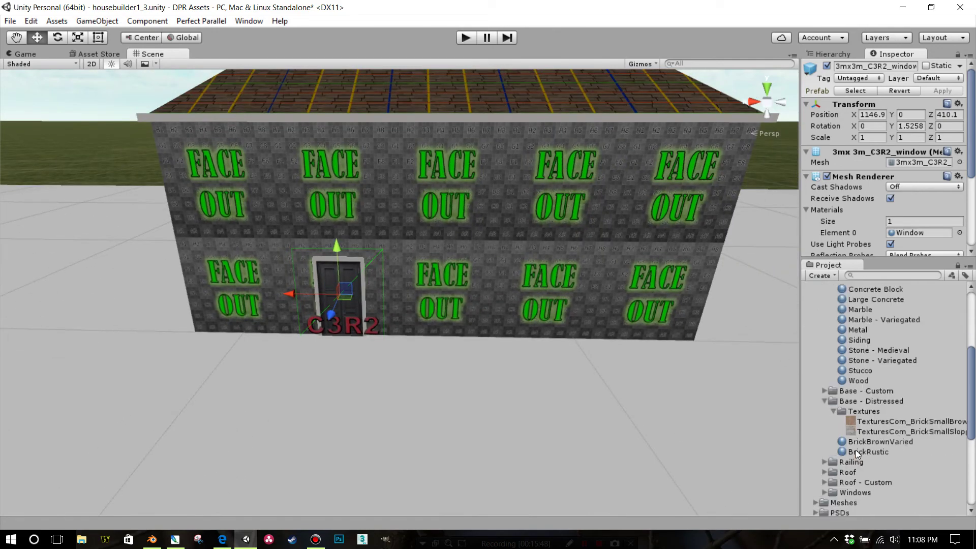
scroll(845, 437, "down", 1)
left_click(824, 453)
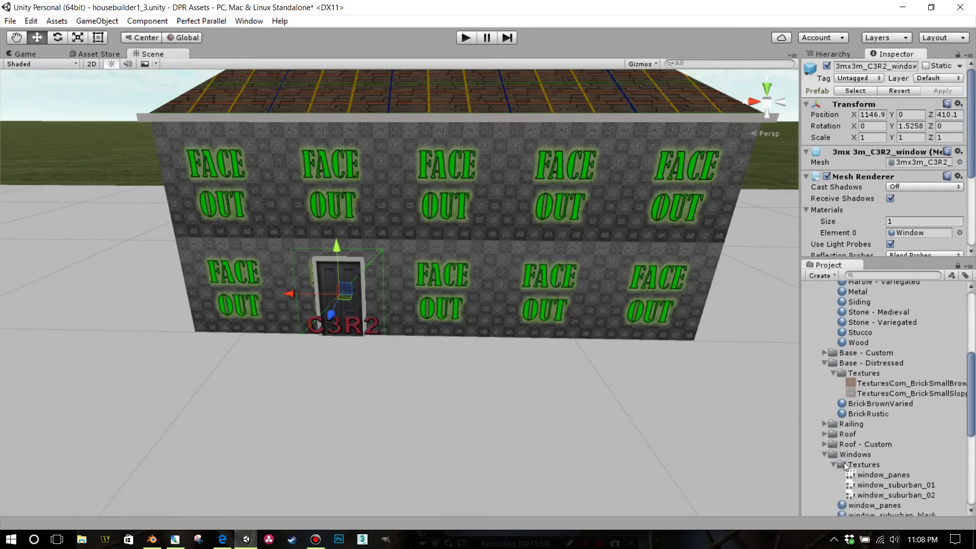
scroll(844, 462, "down", 1)
left_click_drag(839, 462, 360, 312)
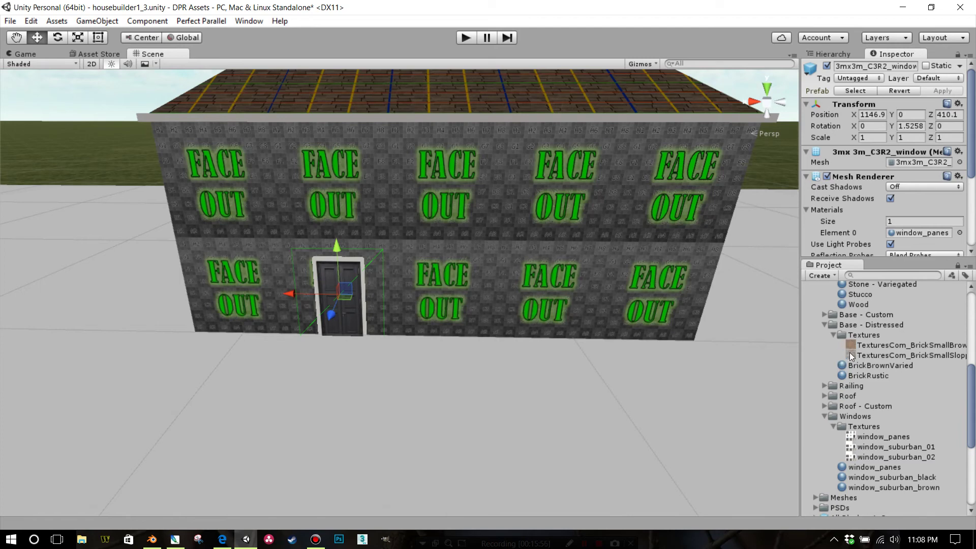
- Apply the BrickBrownVaried material to the four left ground-floor panels and the two left upper-floor panels of the front wall
left_click_drag(841, 374, 514, 312)
left_click_drag(841, 365, 525, 308)
left_click_drag(841, 365, 461, 297)
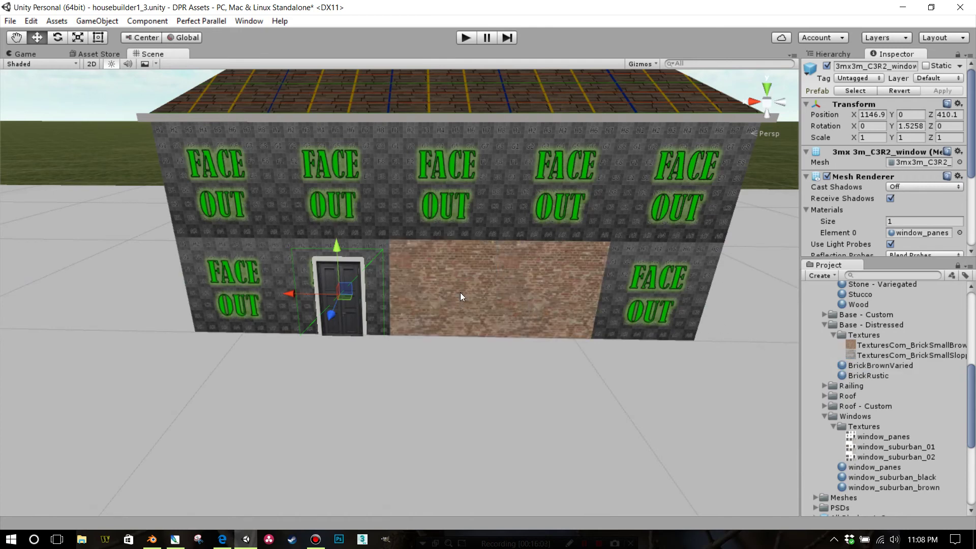
left_click_drag(840, 367, 383, 292)
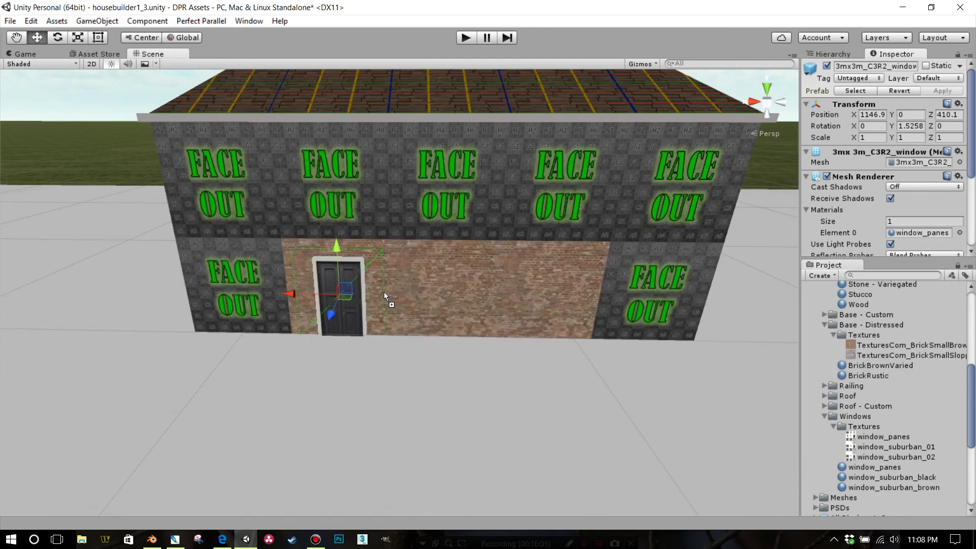
left_click_drag(841, 358, 248, 245)
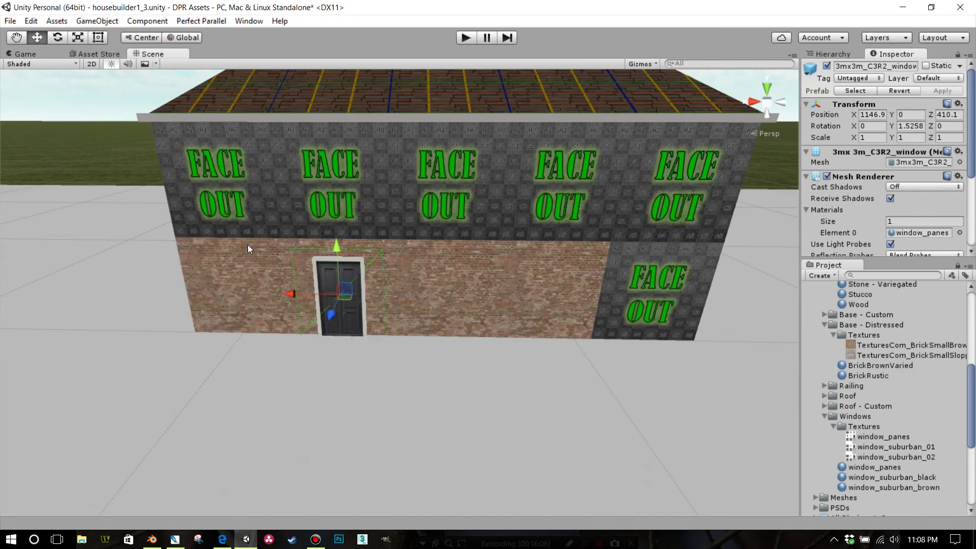
left_click_drag(835, 362, 243, 193)
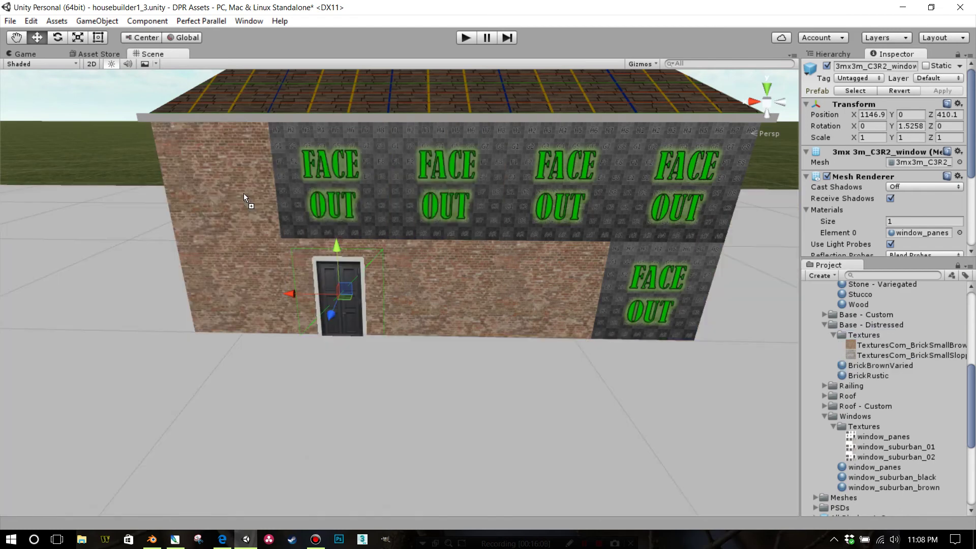
left_click_drag(843, 365, 332, 188)
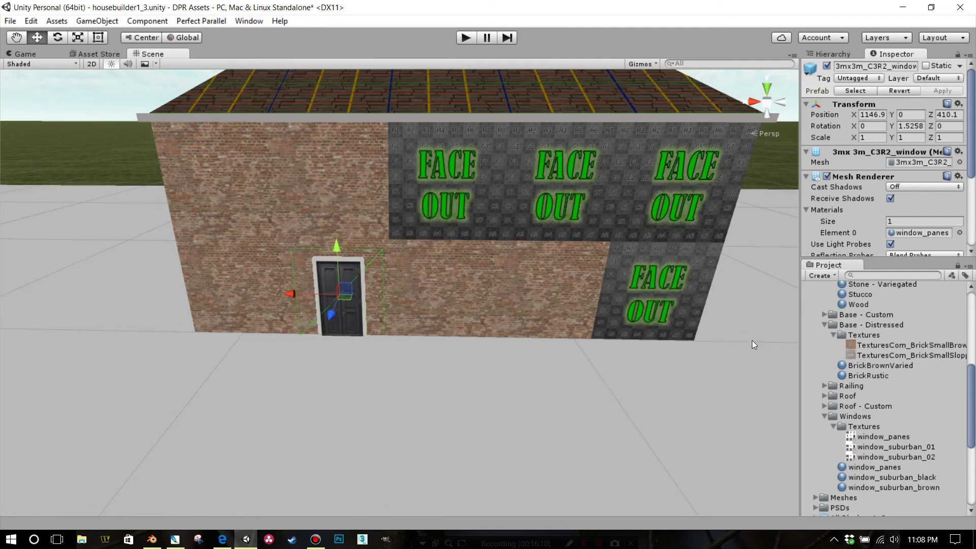
- Select the four remaining untextured front wall panels together and assign BrickBrownVaried as their Element 0 material
left_click(475, 212)
left_click(575, 214, "shift")
left_click(670, 213, "shift")
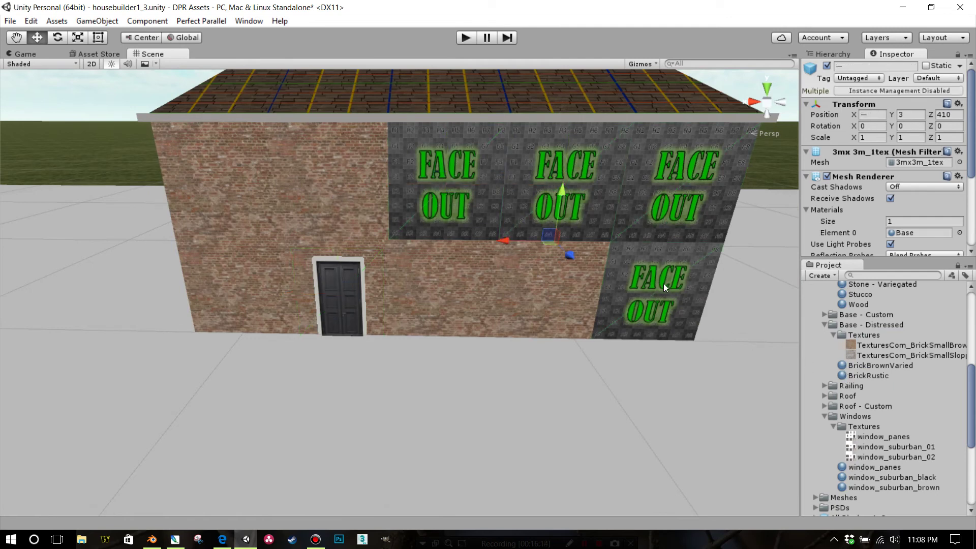
left_click(663, 283, "shift")
left_click_drag(973, 164, 973, 202)
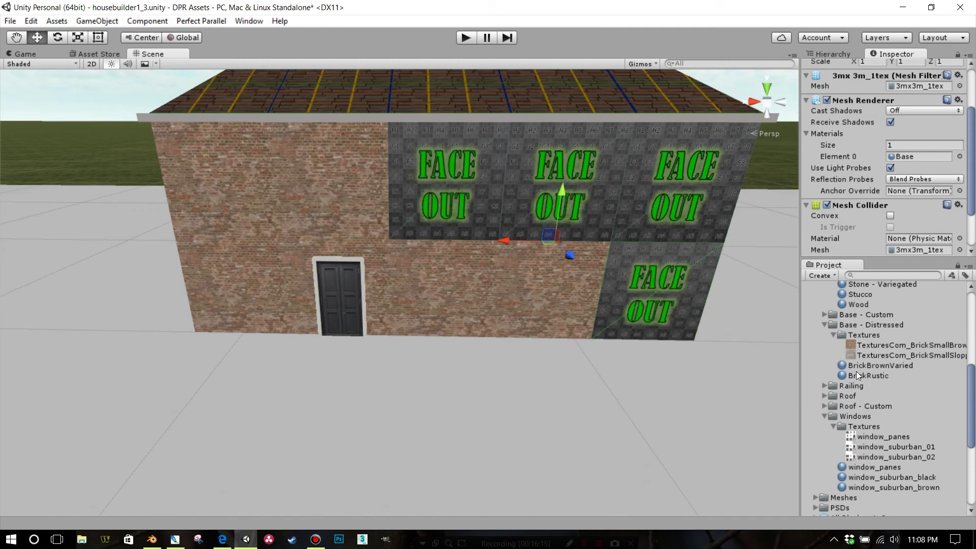
left_click_drag(846, 364, 904, 136)
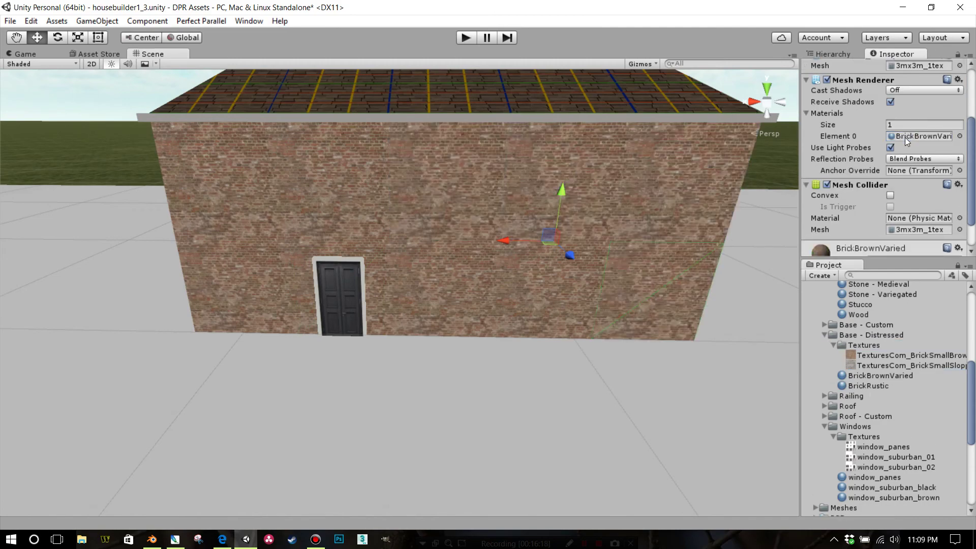
- Examine the bricked front wall and door of the house from the front and at an angle
right_click_drag(605, 215, 608, 184)
right_click_drag(594, 321, 587, 334)
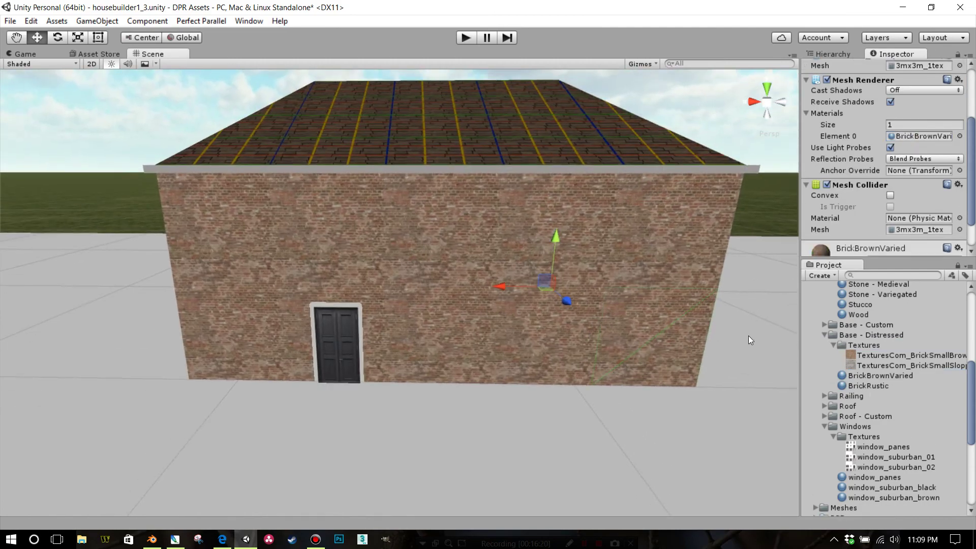
left_click(748, 335)
left_click_drag(735, 326, 716, 292, "alt")
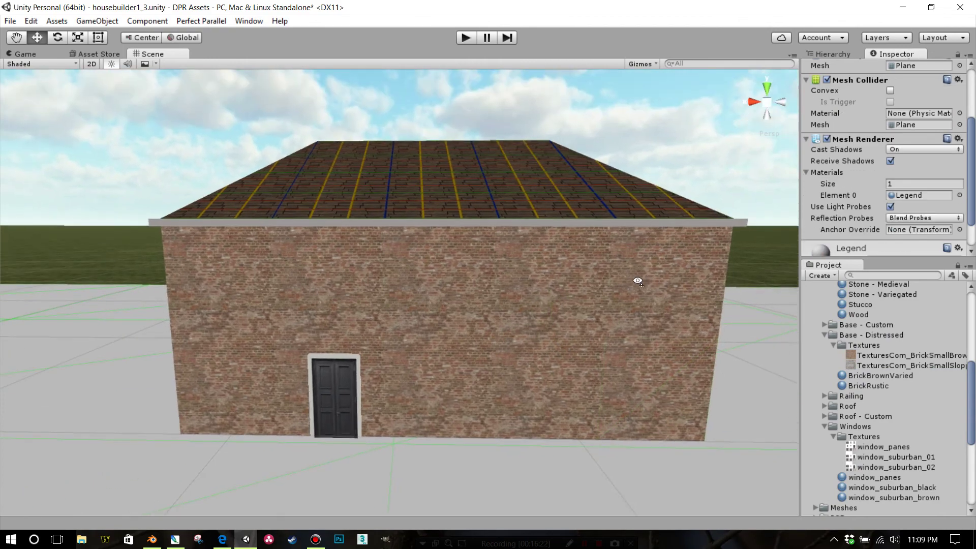
left_click_drag(641, 278, 500, 255, "alt")
right_click_drag(501, 255, 498, 228)
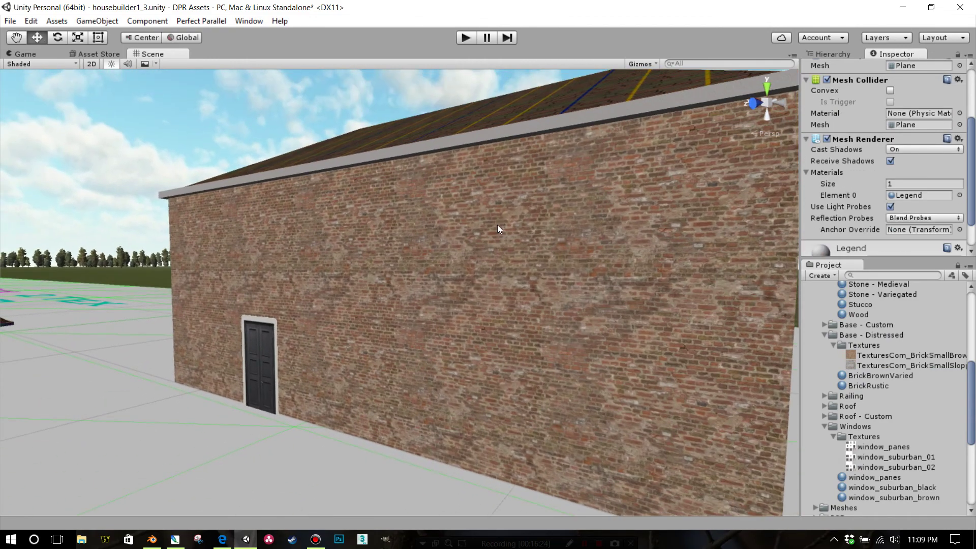
- Survey the sample columns, small blocks, railings and curved pieces laid out beside the 1 TEX area
scroll(498, 229, "down", 4)
right_click_drag(396, 259, 498, 316)
scroll(437, 302, "down", 5)
left_click_drag(376, 286, 480, 309, "alt")
scroll(515, 322, "down", 5)
right_click_drag(534, 305, 498, 309)
scroll(503, 310, "up", 3)
scroll(503, 310, "up", 6)
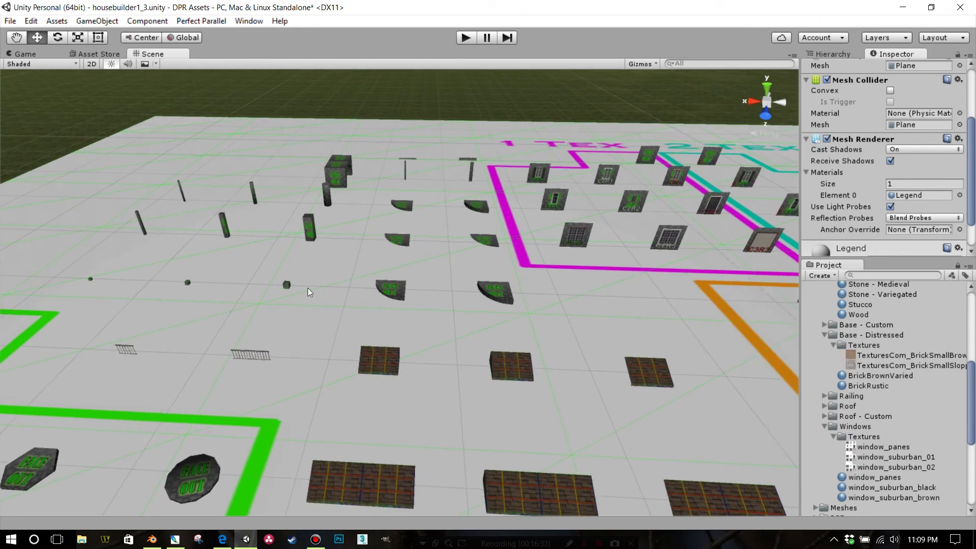
scroll(311, 285, "down", 3)
scroll(375, 316, "up", 6)
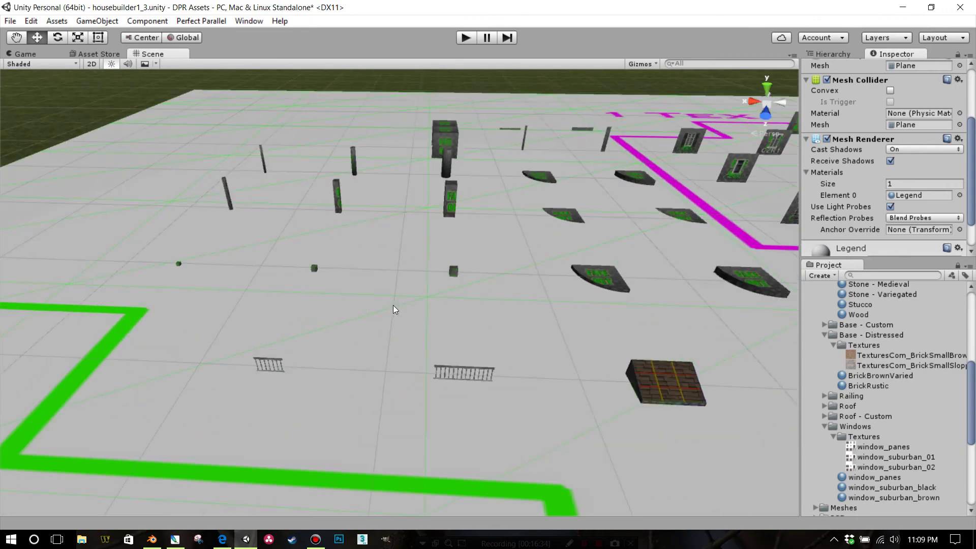
scroll(395, 309, "down", 2)
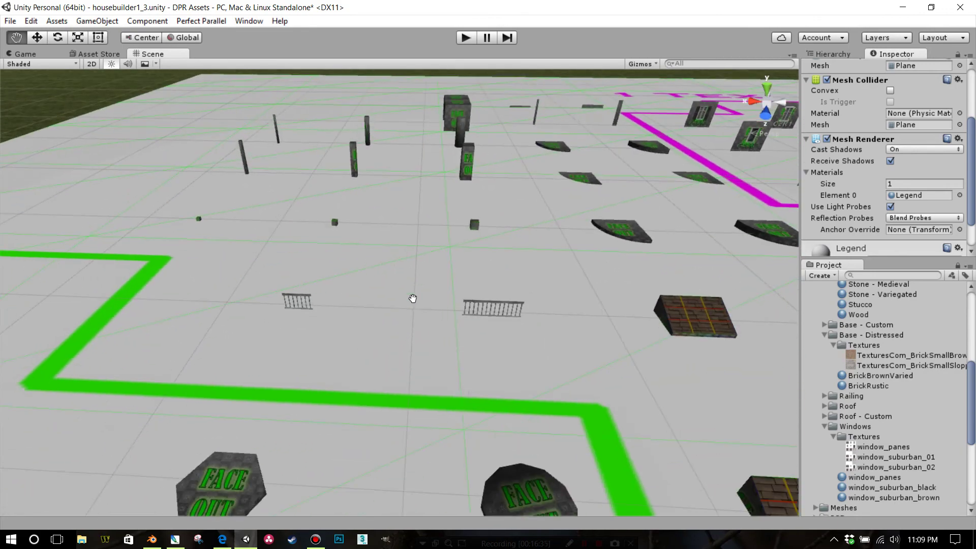
scroll(409, 299, "up", 4)
scroll(329, 299, "down", 5)
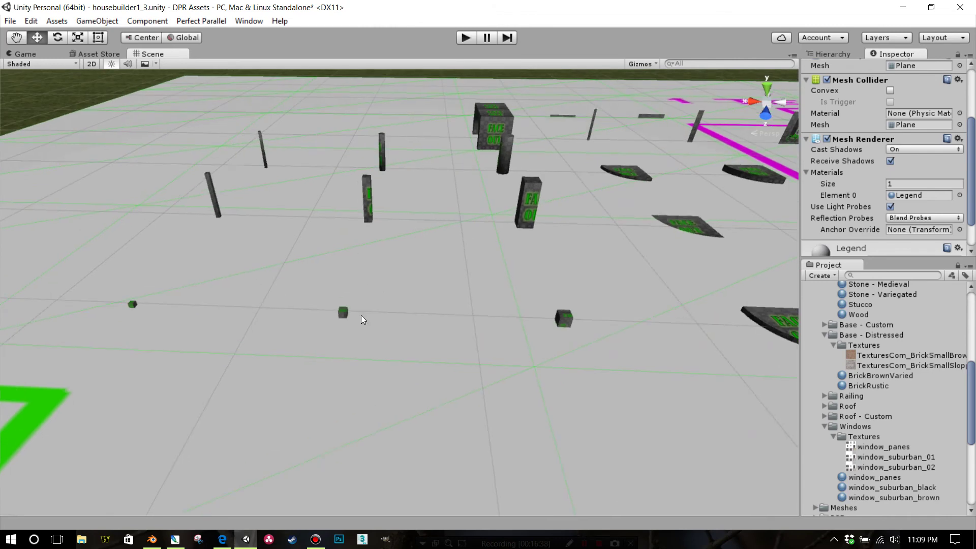
- Examine the small blocks, the columns, the arch and the thin wall strips among the sample pieces
scroll(350, 320, "up", 3)
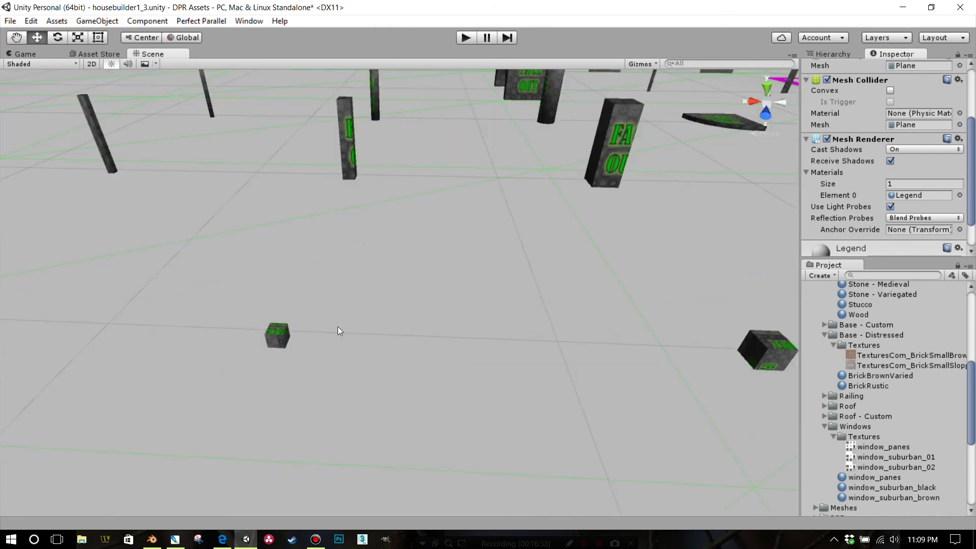
right_click_drag(594, 331, 392, 347)
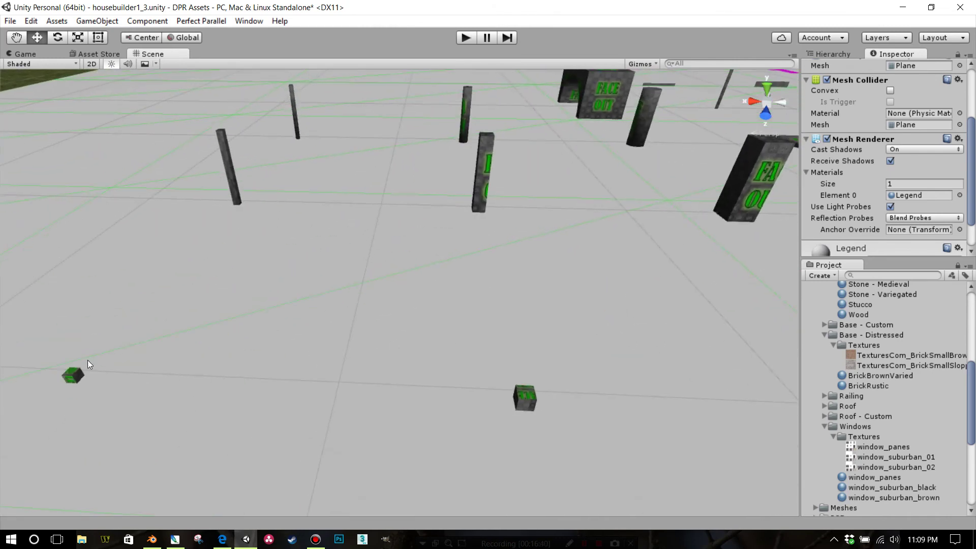
scroll(305, 168, "down", 6)
mouse_move(288, 202)
middle_mouse_down()
mouse_move(283, 210)
mouse_move(292, 211)
middle_mouse_up()
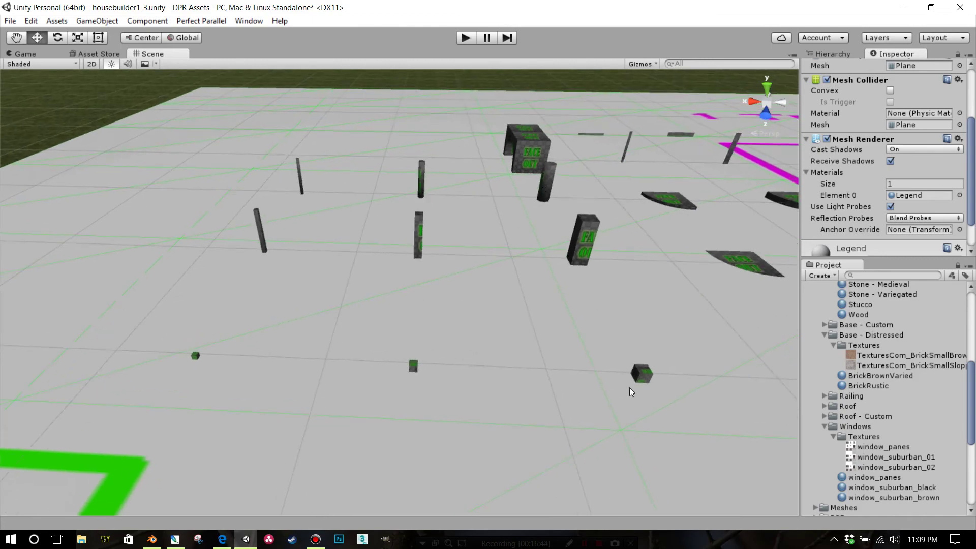
middle_click_drag(565, 309, 526, 288)
right_click_drag(526, 288, 246, 194)
middle_click_drag(351, 152, 334, 218)
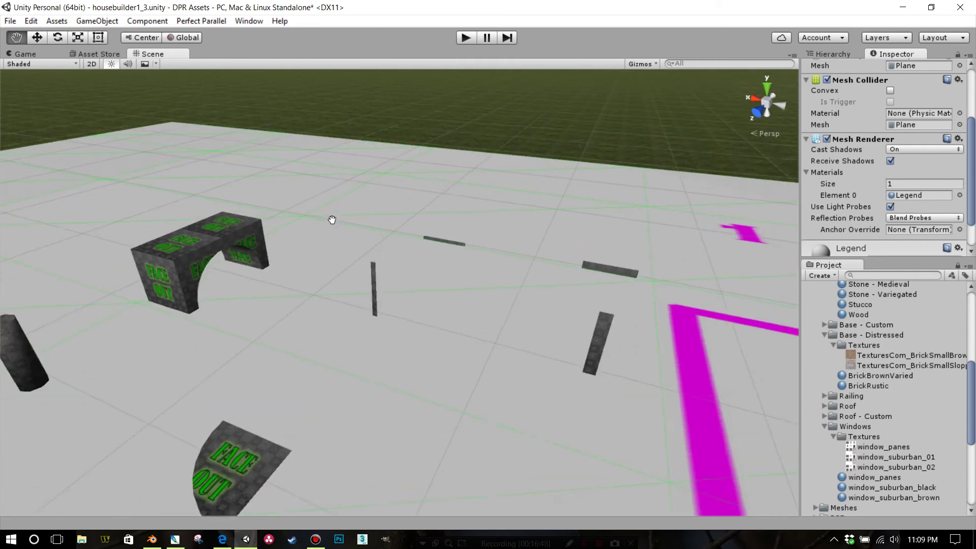
scroll(332, 222, "up", 4)
right_click_drag(332, 221, 428, 228)
middle_click_drag(449, 230, 468, 230)
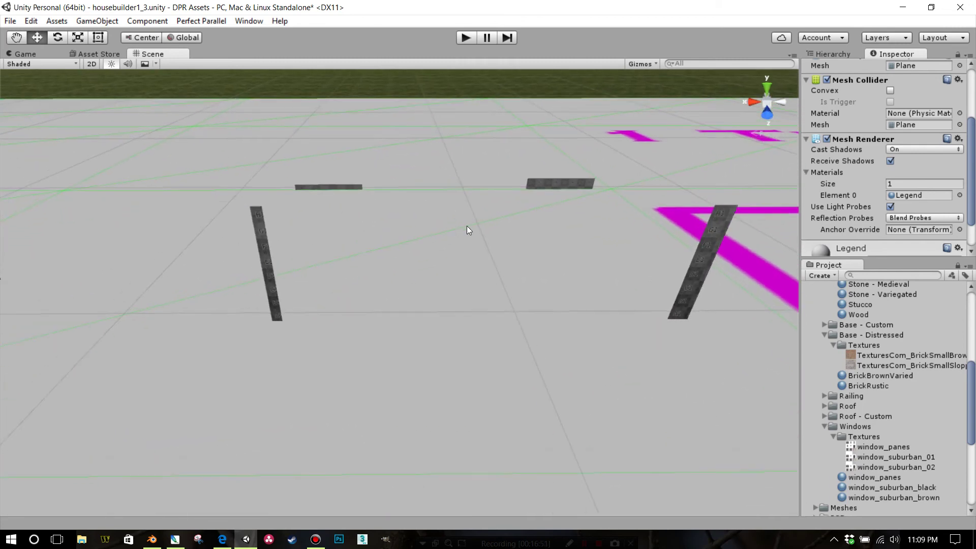
- Select the thin vertical 0.5 m x 3 m wall strip nearest the 1 TEX area and inspect it with its neighbours
left_click(699, 264)
key("f")
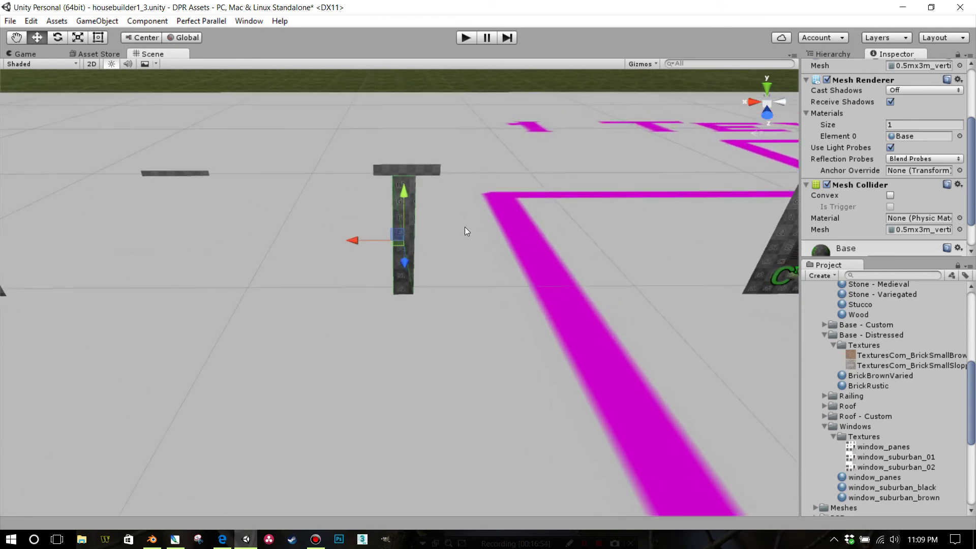
middle_click_drag(251, 213, 256, 215)
right_click_drag(348, 236, 353, 253)
scroll(399, 255, "down", 6)
middle_click_drag(399, 254, 304, 202)
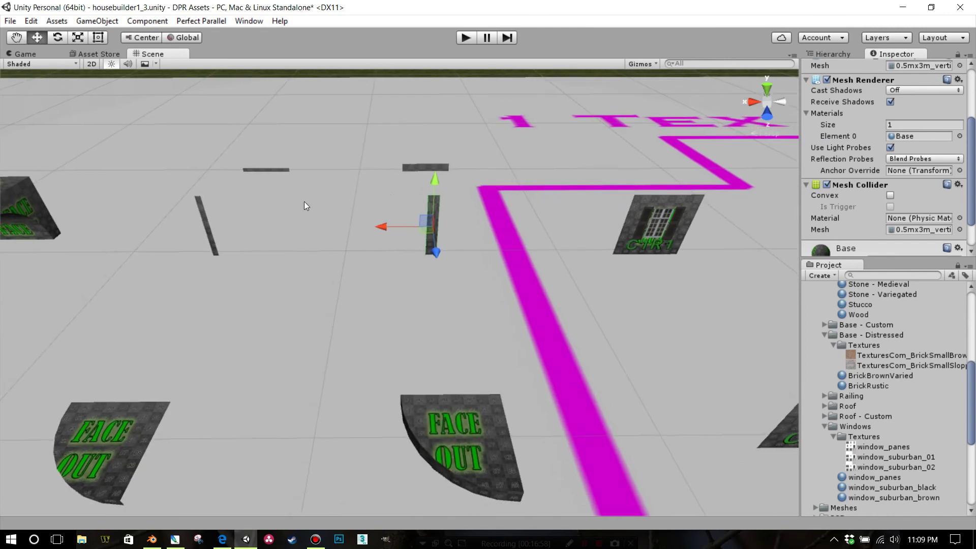
right_click_drag(372, 286, 370, 304)
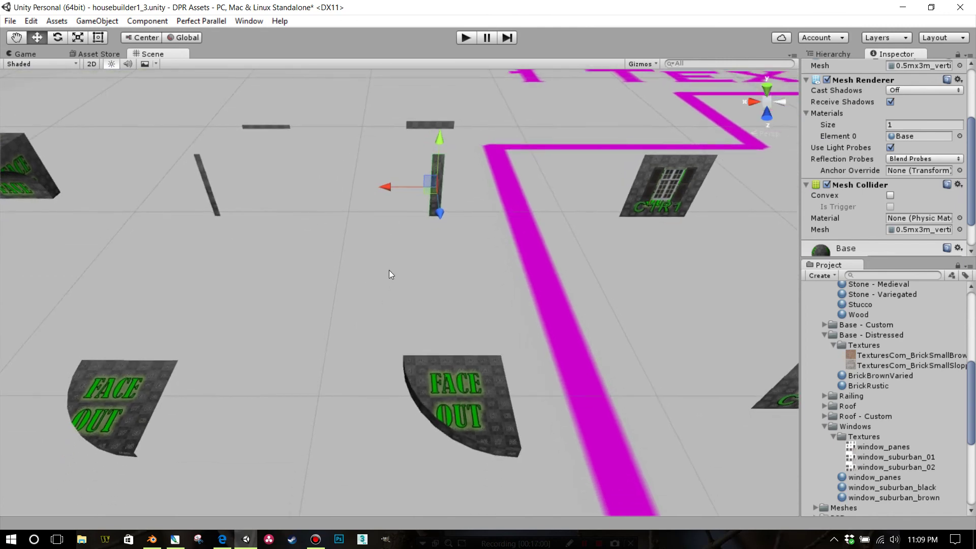
- Survey the curved pieces, the roof slabs and the tower, dome and cone pieces in the green-outlined towers area
scroll(390, 273, "down", 7)
mouse_move(393, 282)
middle_mouse_down()
mouse_move(388, 260)
mouse_move(423, 263)
mouse_move(411, 276)
middle_mouse_up()
scroll(393, 267, "down", 10)
scroll(410, 264, "up", 3)
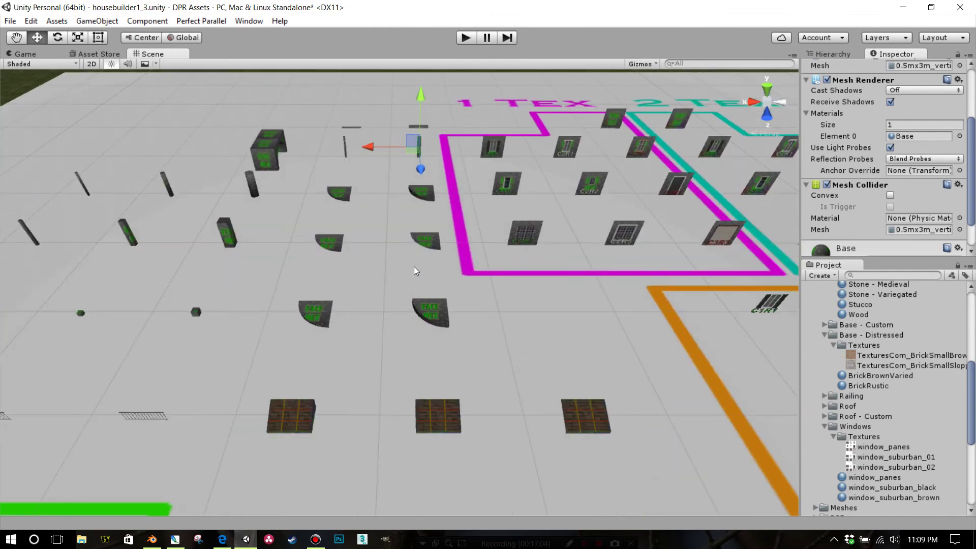
scroll(437, 280, "up", 3)
scroll(420, 334, "down", 3)
middle_click_drag(413, 325, 416, 304)
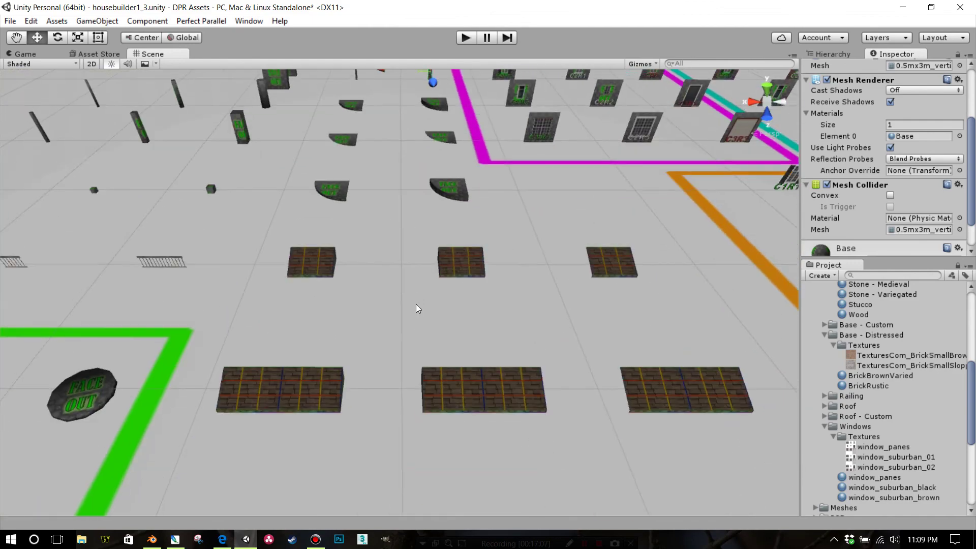
middle_click_drag(333, 295, 376, 276)
scroll(364, 289, "down", 3)
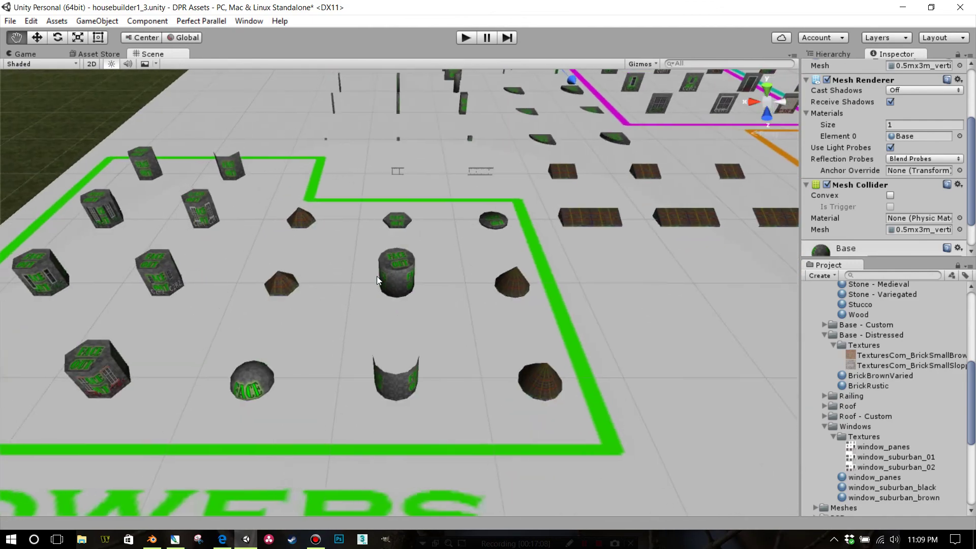
scroll(377, 276, "down", 2)
scroll(355, 305, "up", 5)
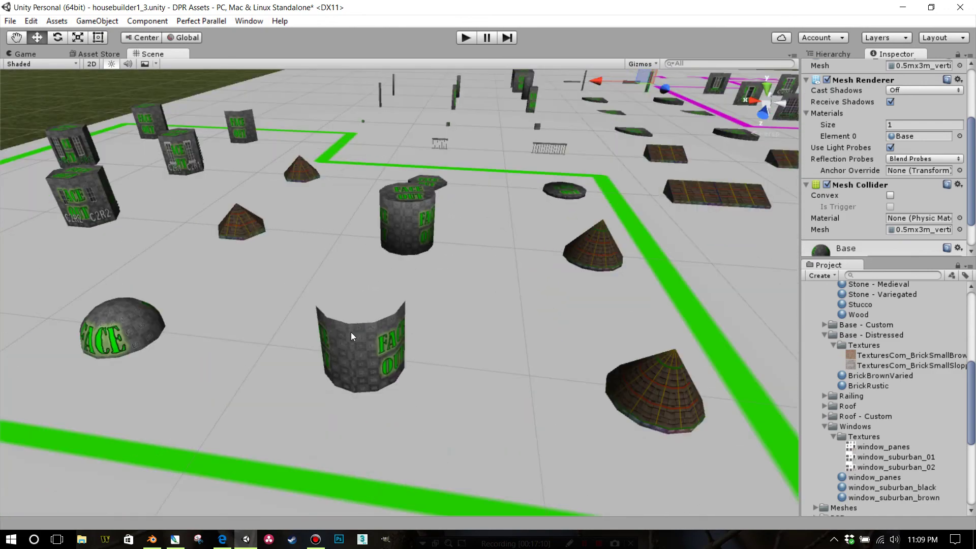
right_click_drag(351, 331, 459, 308)
key("w")
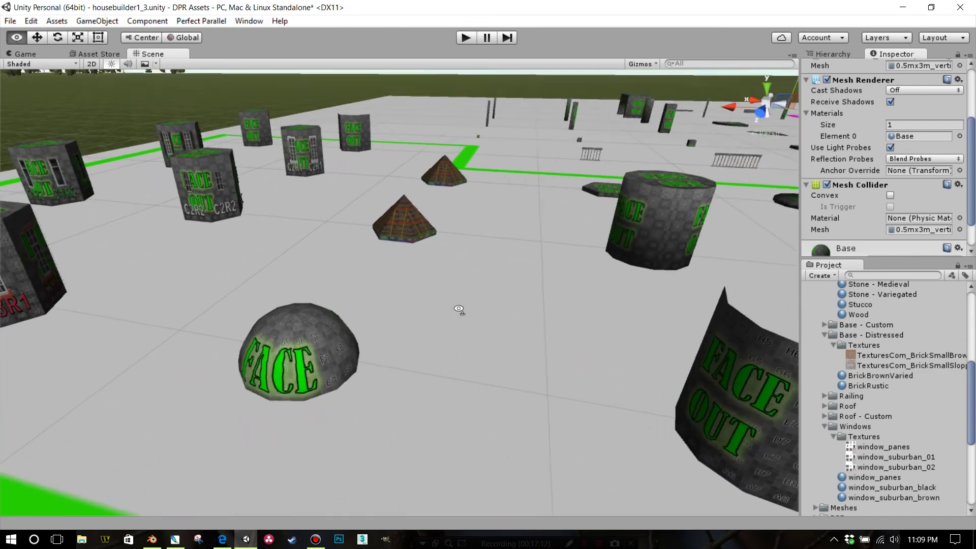
left_click_drag(459, 310, 544, 317, "alt")
- Duplicate the open 12-sided tower section twice and stack the copies above it to form a three-section tower
left_click(538, 333)
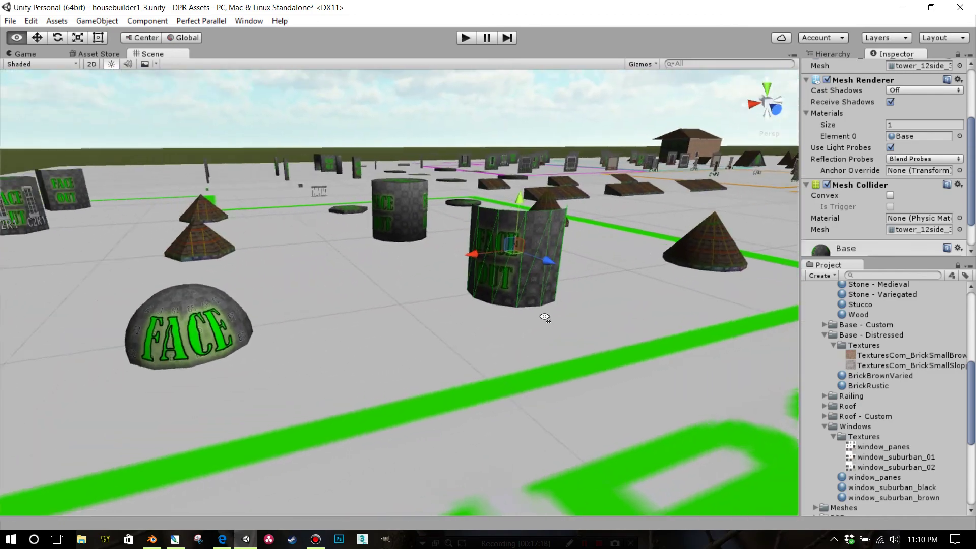
right_click_drag(545, 317, 529, 325)
middle_click_drag(529, 325, 521, 337)
right_click_drag(522, 337, 492, 364)
scroll(488, 364, "down", 3)
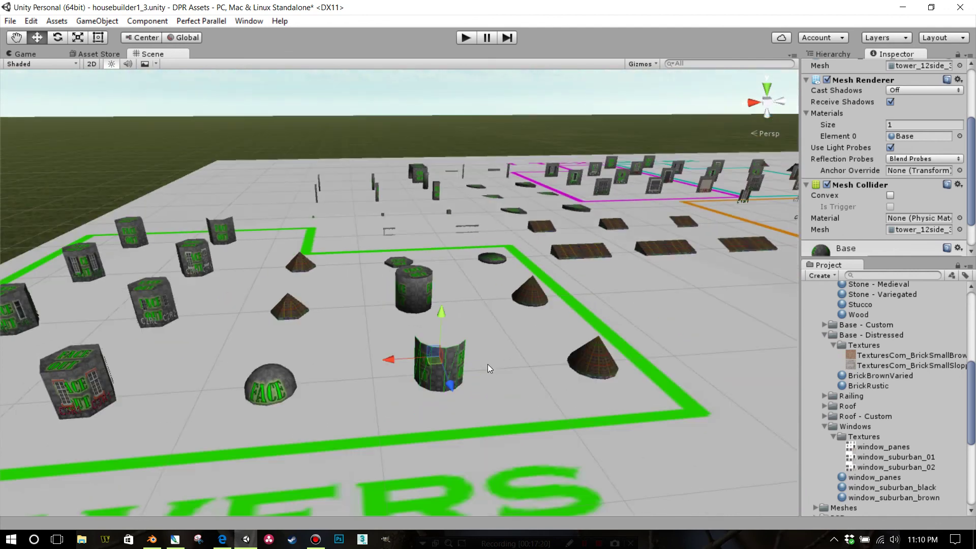
key("ctrl+d")
left_click_drag(440, 319, 451, 241)
left_click_drag(431, 315, 448, 337)
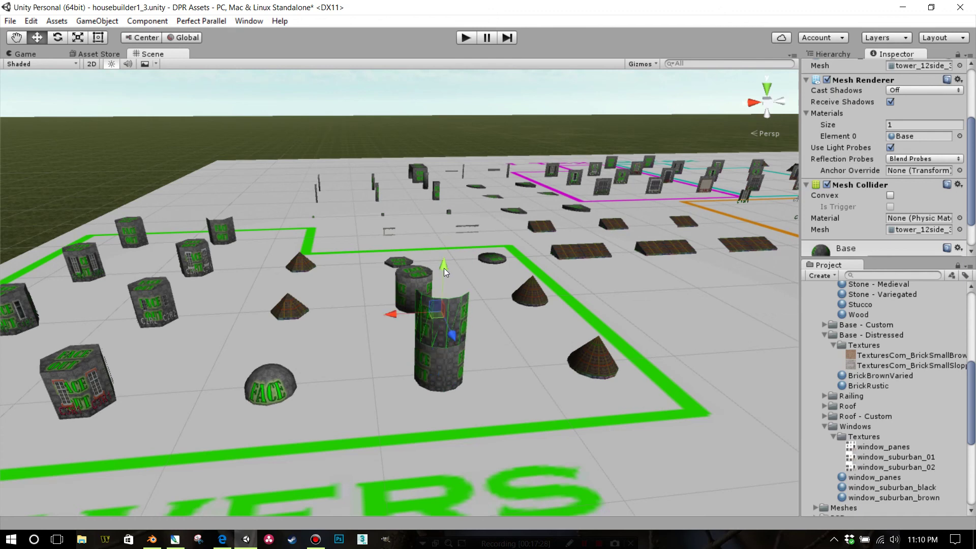
left_click_drag(444, 267, 450, 302)
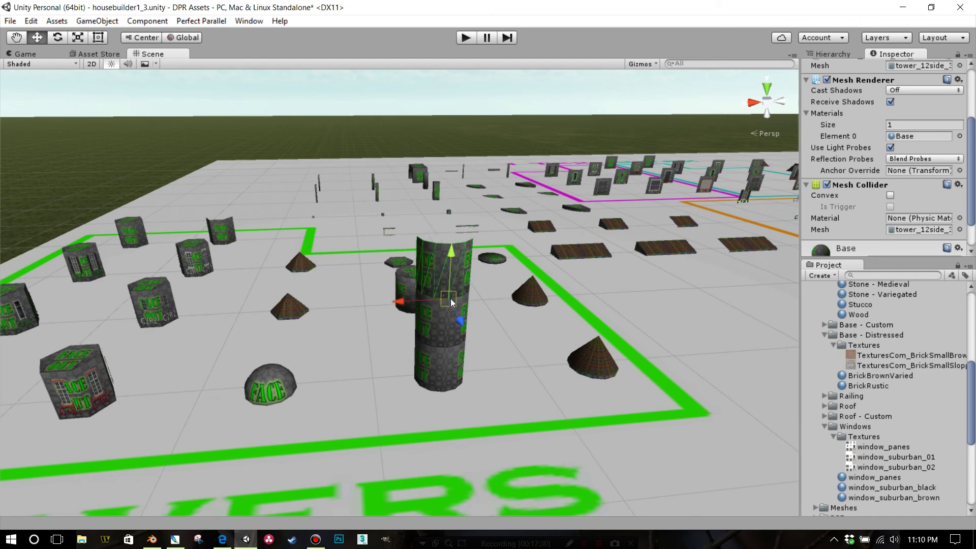
- Duplicate the 12-sided dome and place the copy on top of the three-section tower
left_click(276, 388)
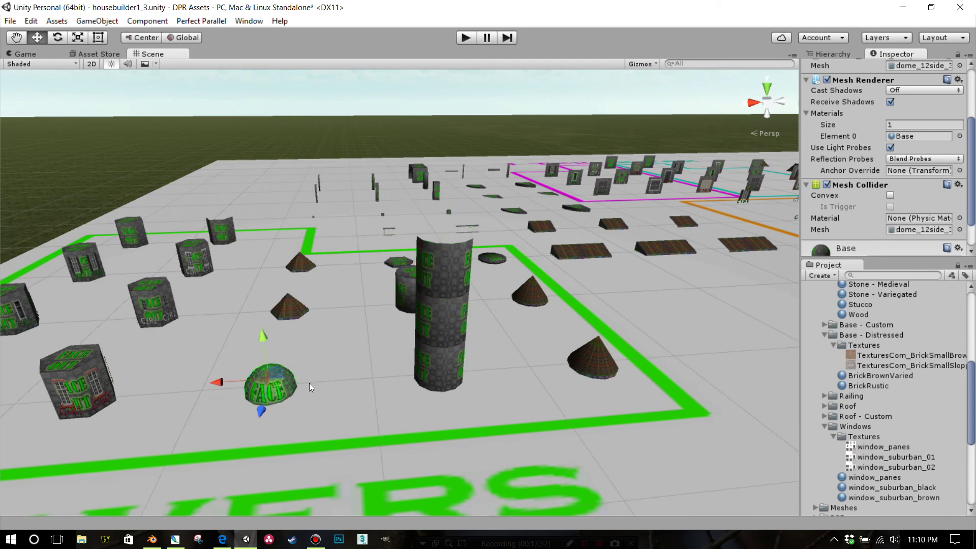
key("ctrl+d")
left_click_drag(216, 382, 447, 242)
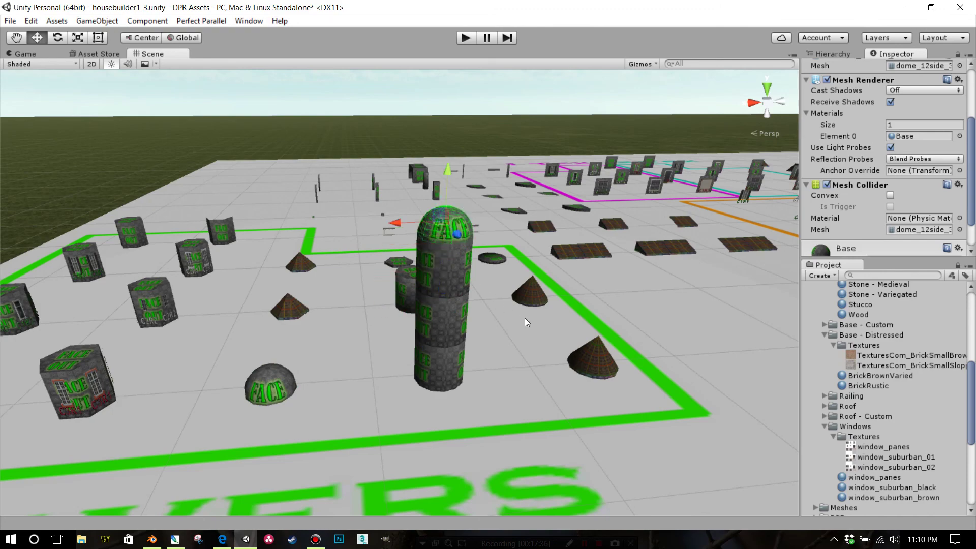
- Apply the Metal material to the dome on top of the stacked tower
left_click_drag(525, 319, 663, 305, "alt")
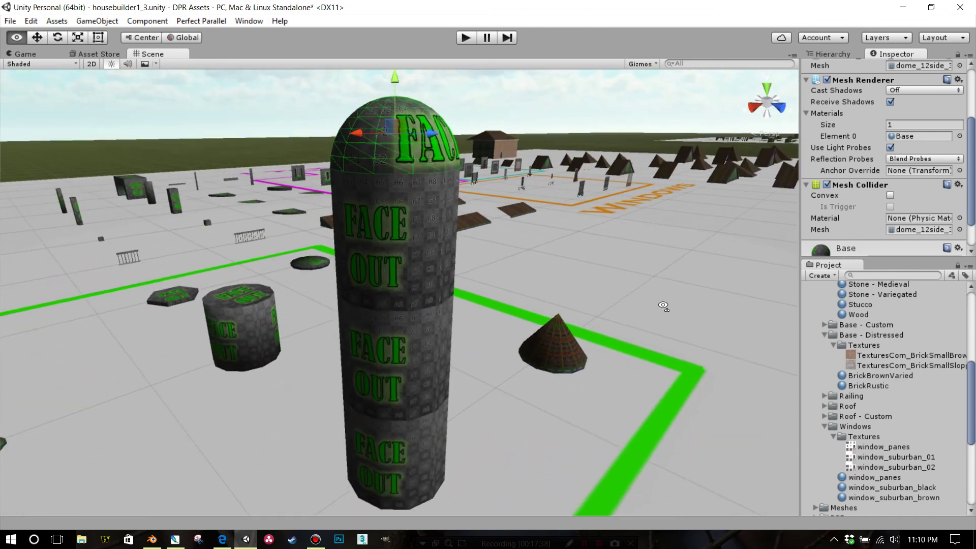
scroll(663, 305, "up", 3, "alt")
scroll(664, 305, "down", 3)
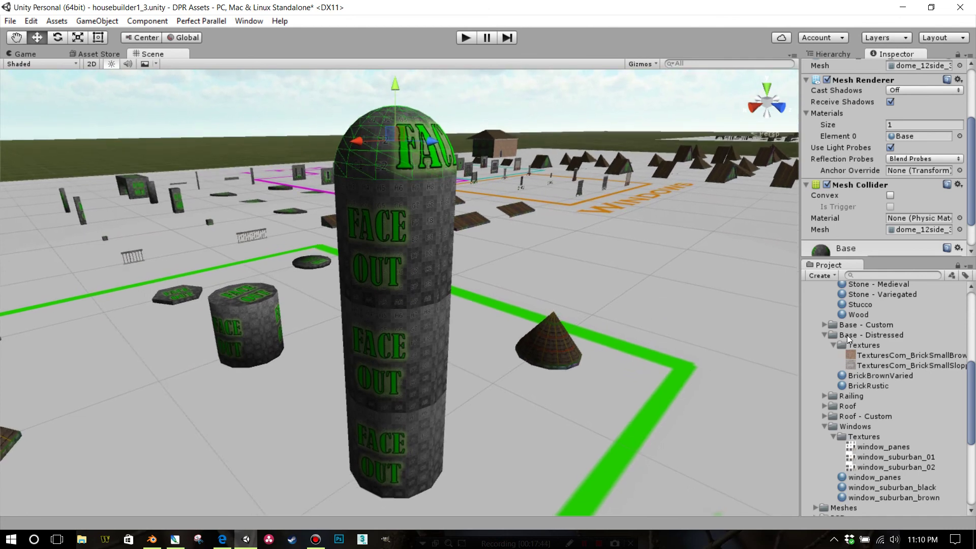
scroll(848, 339, "up", 3)
left_click_drag(856, 344, 422, 161)
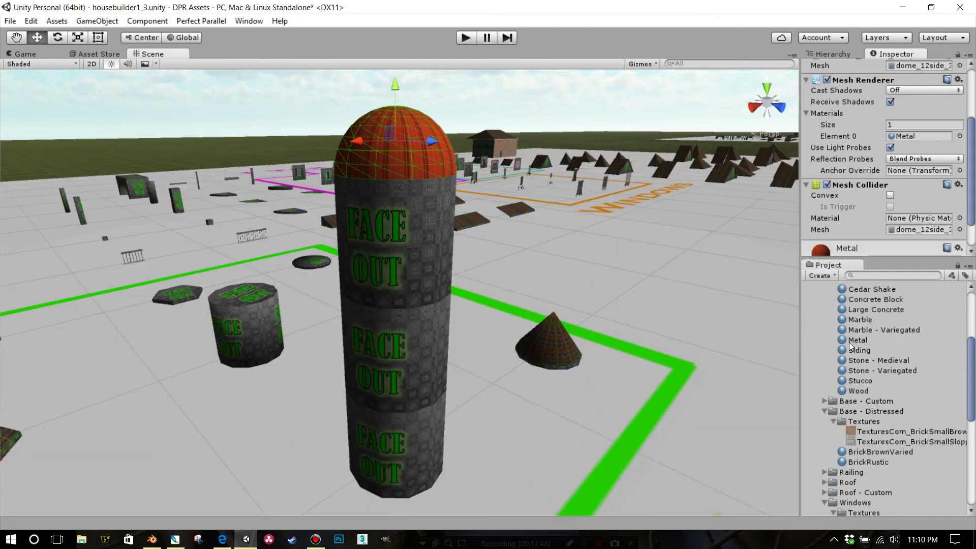
- Apply the Siding material to all three stacked tower sections and view the finished silo from further away
left_click_drag(850, 346, 449, 244)
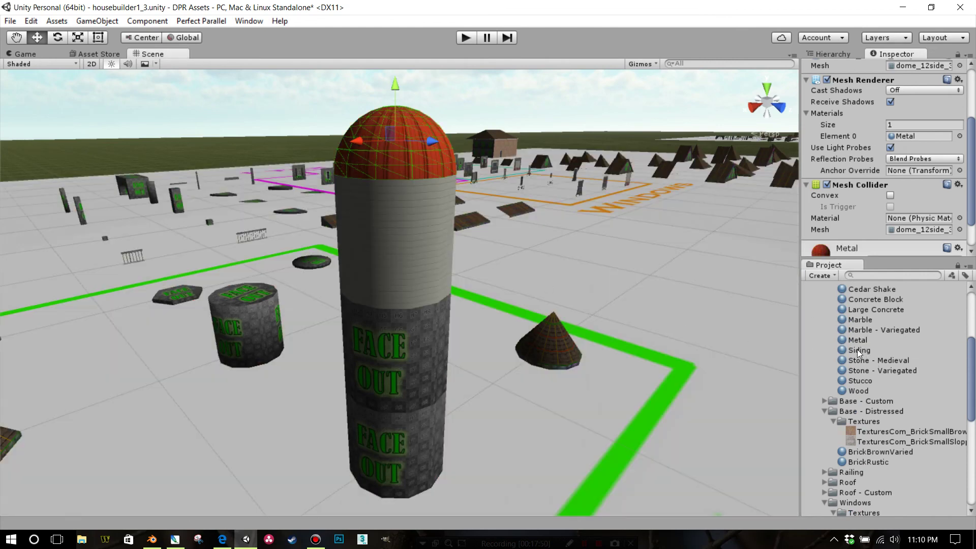
left_click_drag(859, 352, 420, 343)
left_click_drag(859, 350, 413, 427)
left_click_drag(654, 364, 494, 346, "alt")
key("s")
key("d")
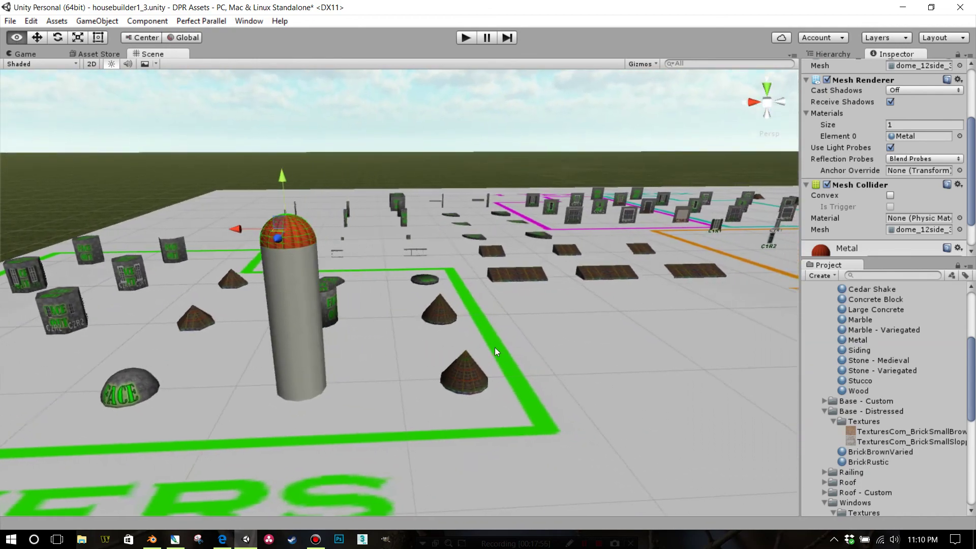